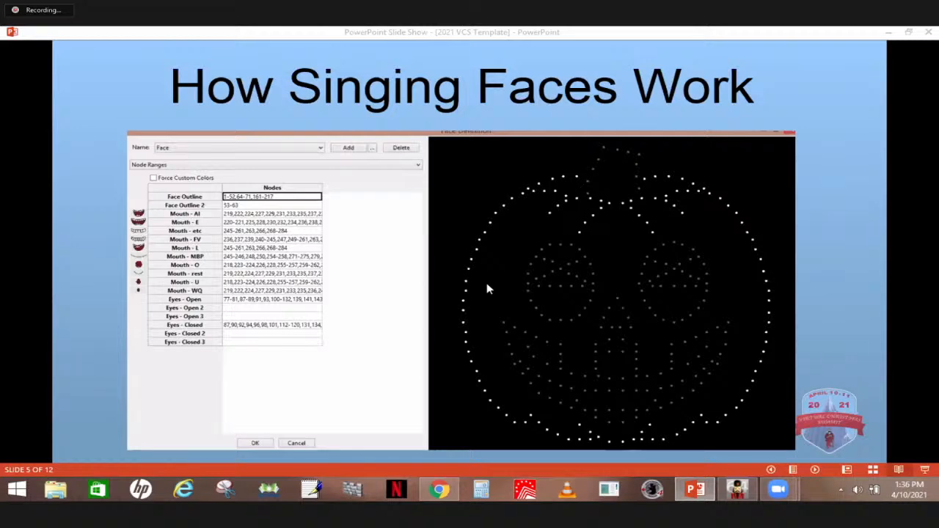
Switch to xLights, select the Pumpkin model in the layout and open its face definition.
{"action": "left_click", "coordinate": [737, 490]}
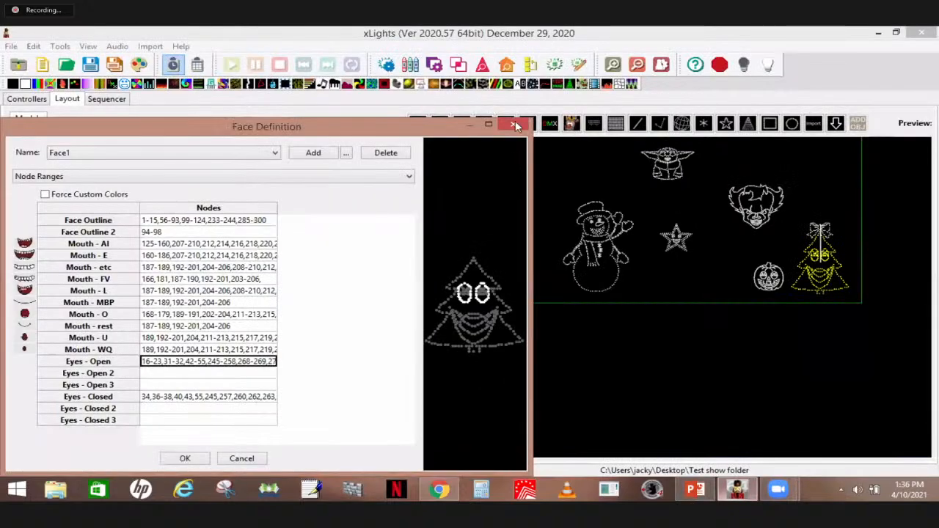
{"action": "left_click", "coordinate": [764, 283]}
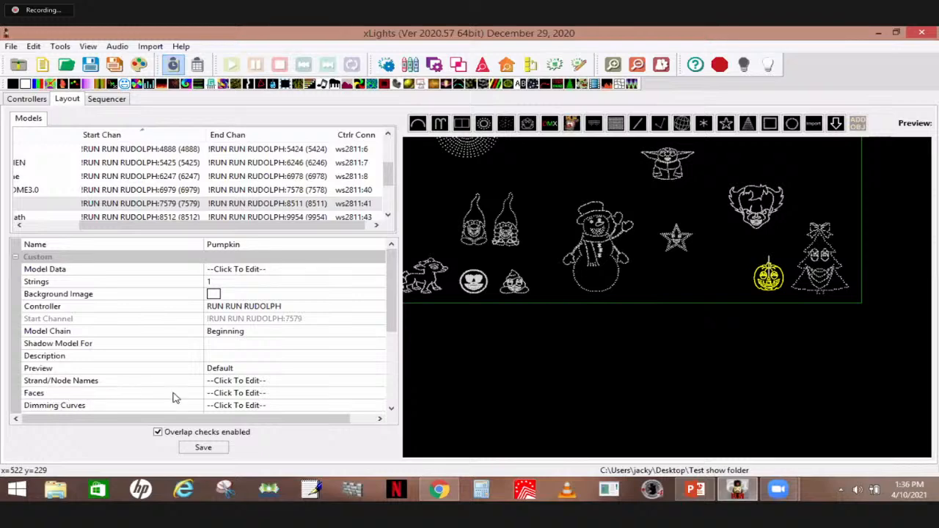
{"action": "left_click", "coordinate": [336, 395]}
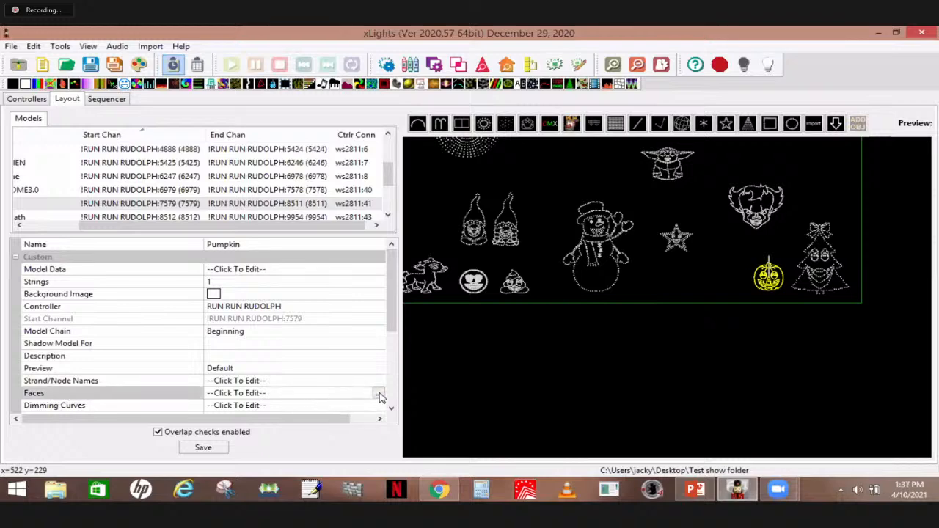
{"action": "left_click", "coordinate": [379, 394]}
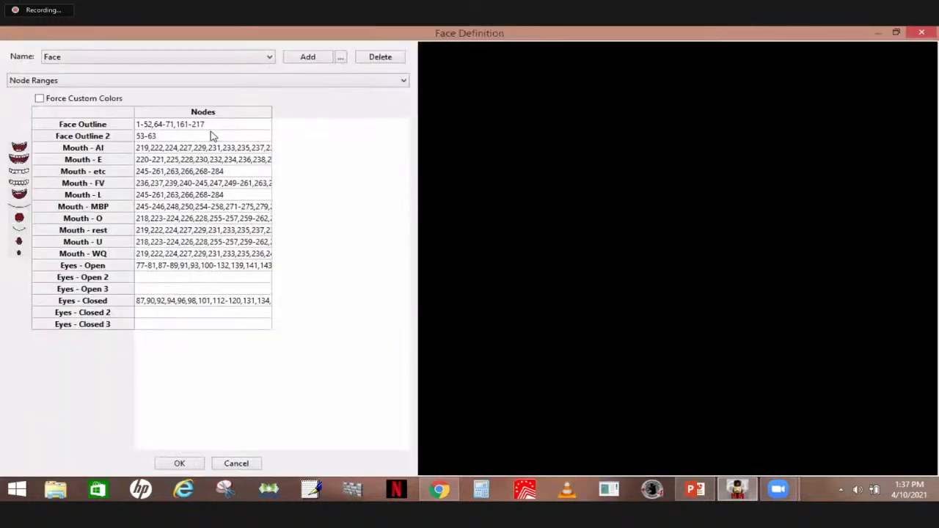
Examine the pumpkin's node ranges for the face outline, open and closed eyes, and AI, E, etc and FV mouths, and close the definition.
{"action": "left_click", "coordinate": [197, 127]}
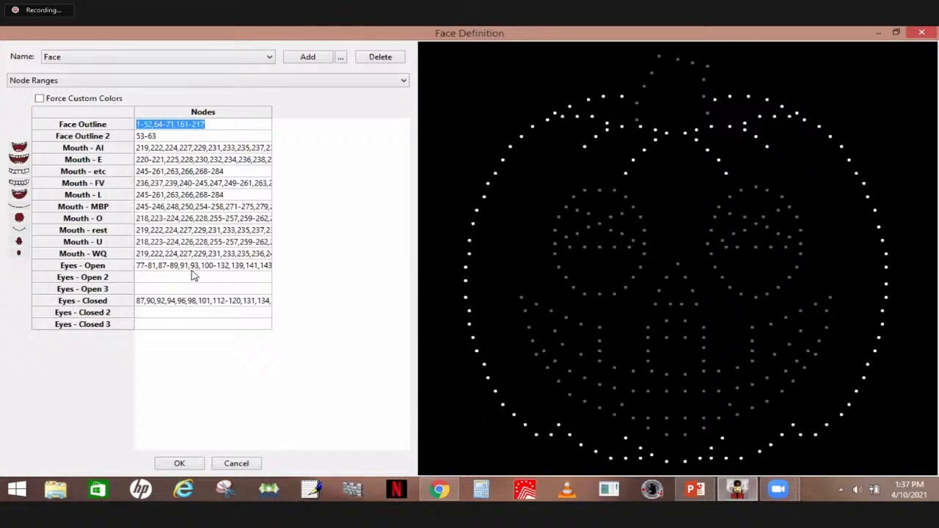
{"action": "left_click", "coordinate": [163, 269]}
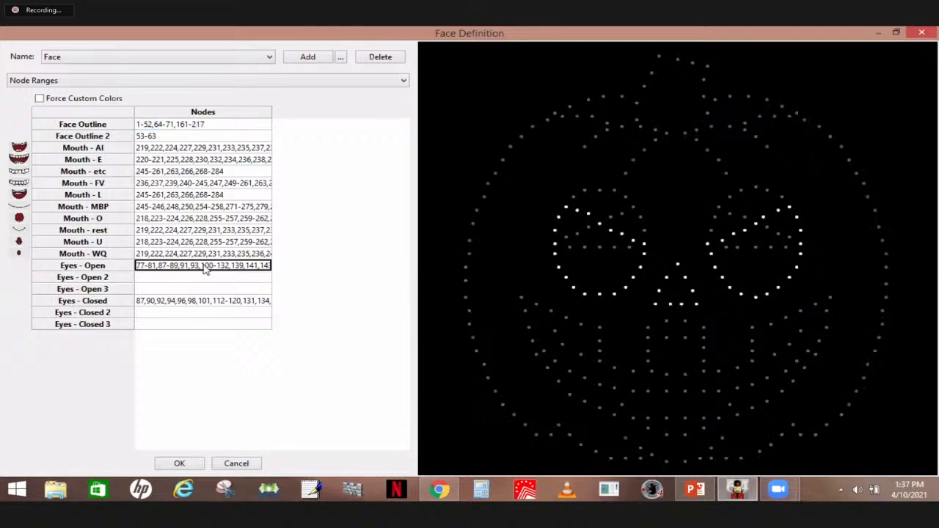
{"action": "left_click", "coordinate": [220, 303]}
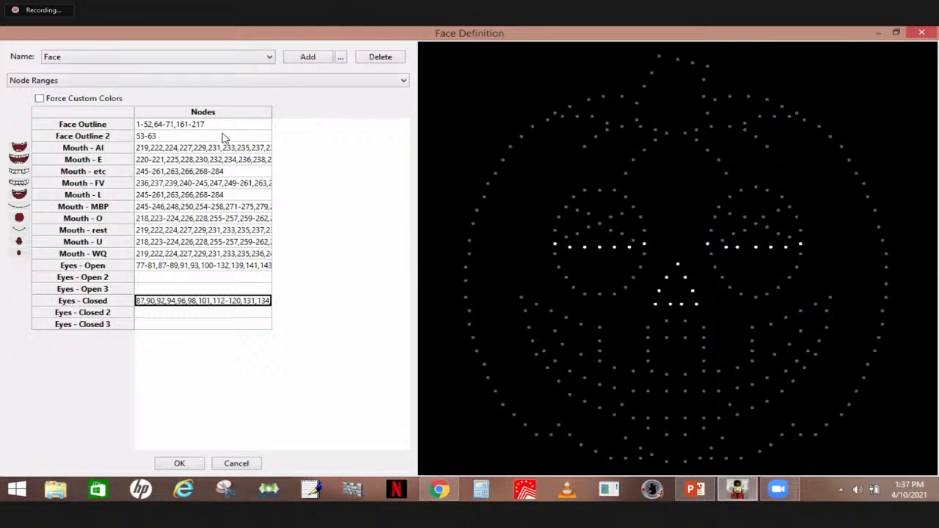
{"action": "left_click", "coordinate": [167, 151]}
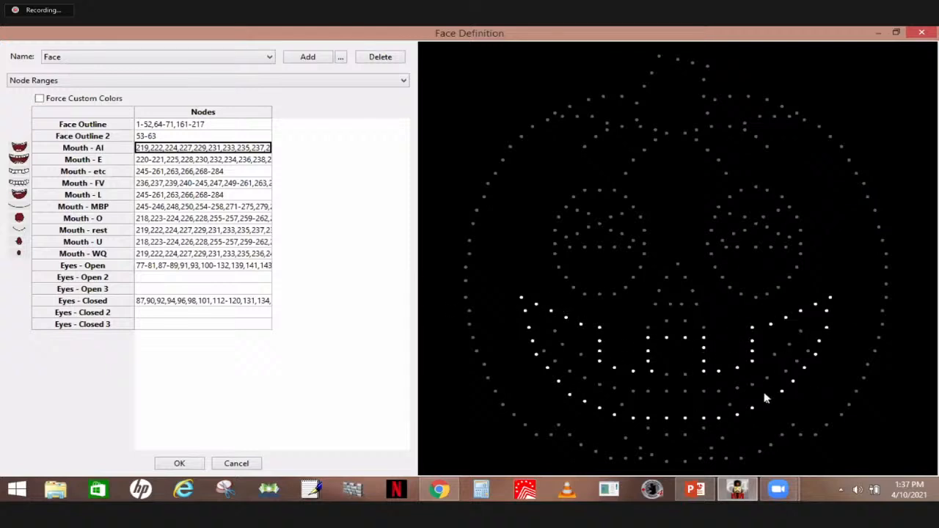
{"action": "left_click", "coordinate": [157, 162]}
{"action": "left_click", "coordinate": [175, 173]}
{"action": "left_click", "coordinate": [173, 184]}
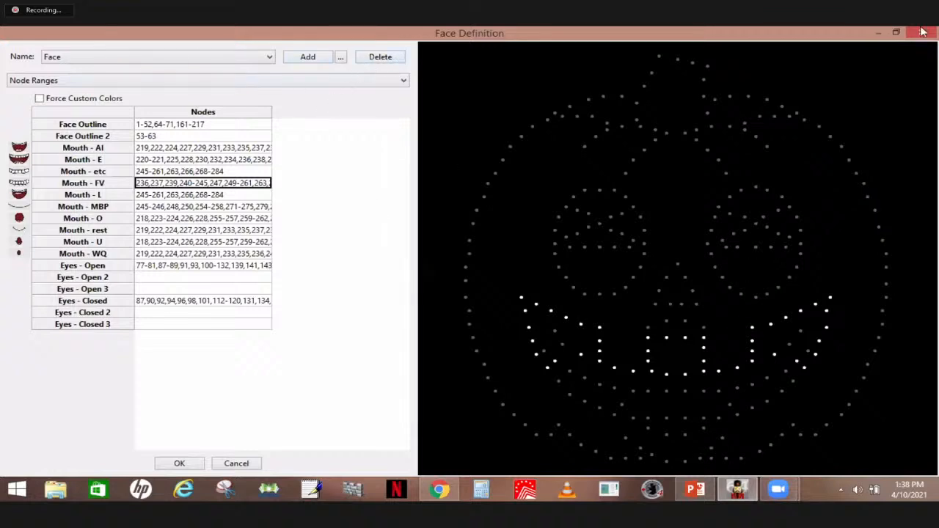
{"action": "key", "text": "Escape"}
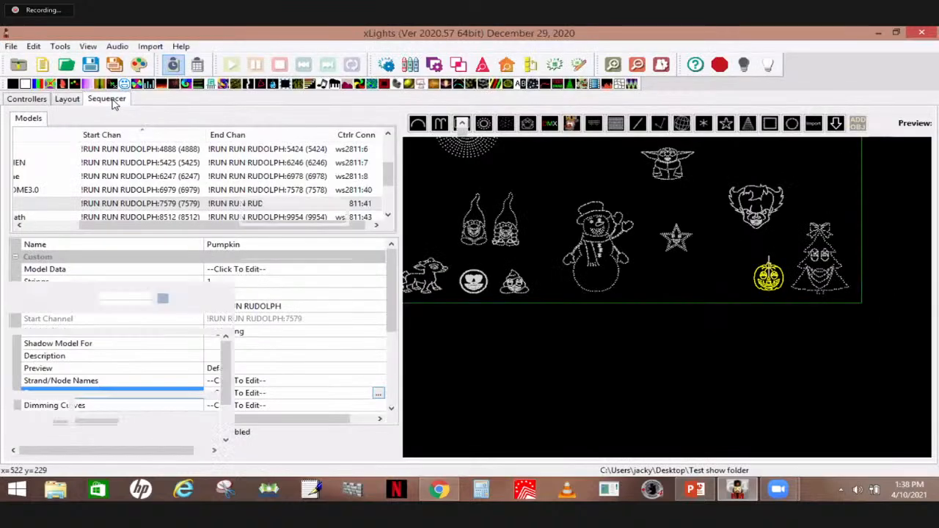
Examine the Lyrics track's phrases, words and phonemes in the sequencer, including the label of the U phoneme under "ooh".
{"action": "left_click", "coordinate": [110, 99]}
{"action": "left_click_drag", "start_coordinate": [451, 256], "coordinate": [562, 237]}
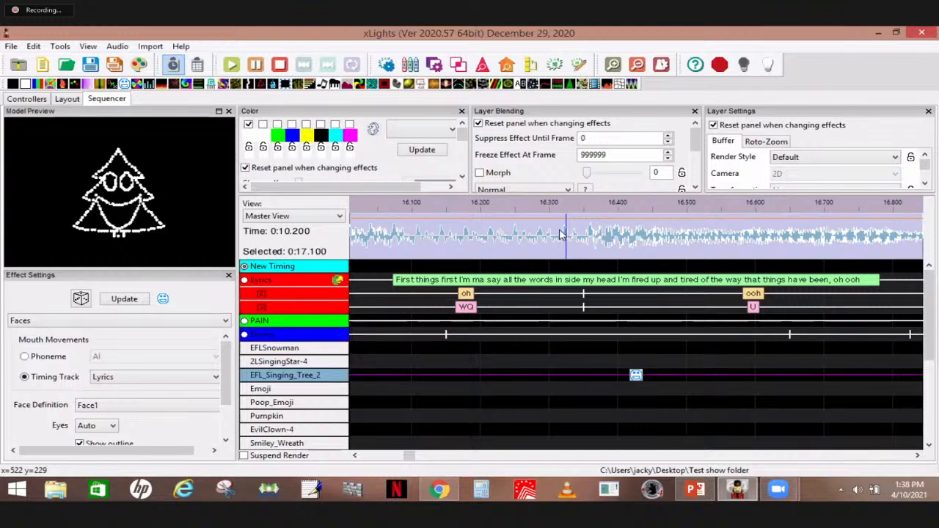
{"action": "scroll", "coordinate": [560, 234], "scroll_direction": "down", "scroll_amount": 2}
{"action": "scroll", "coordinate": [560, 234], "scroll_direction": "down", "scroll_amount": 2}
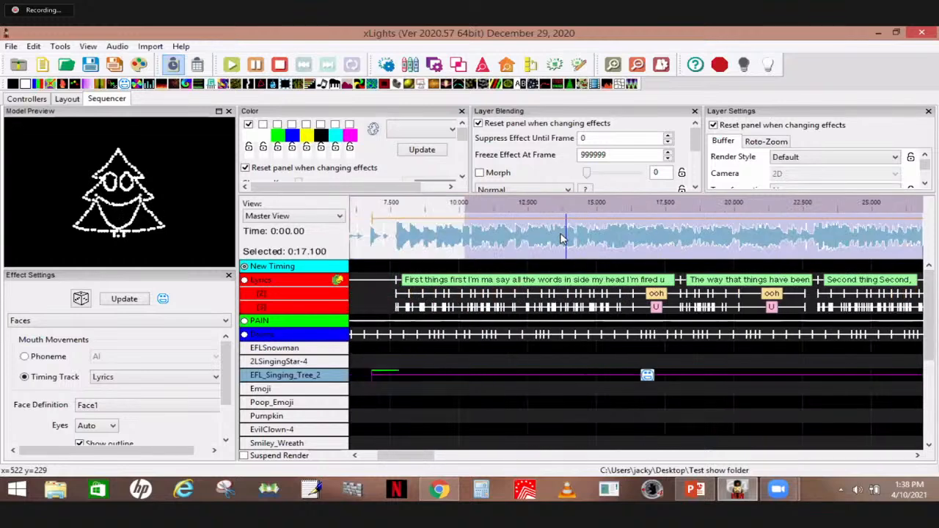
{"action": "scroll", "coordinate": [561, 236], "scroll_direction": "down", "scroll_amount": 2}
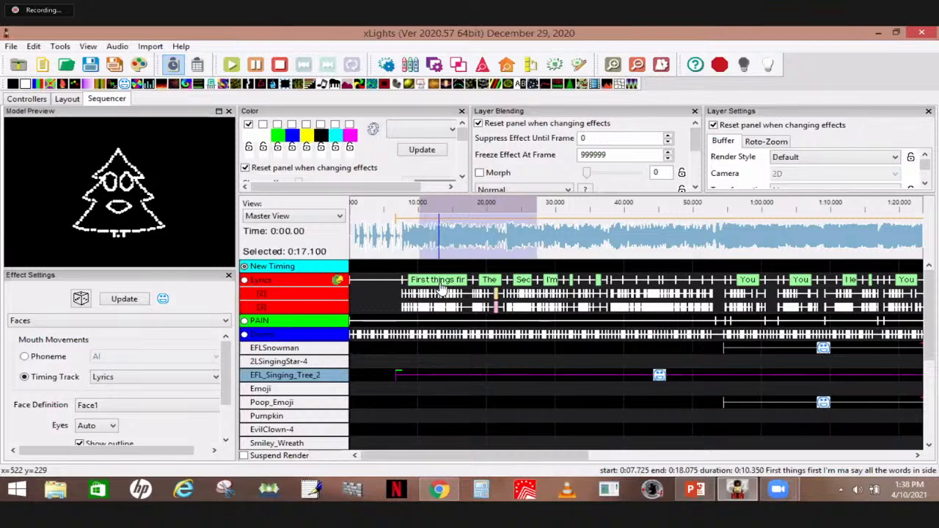
{"action": "scroll", "coordinate": [443, 301], "scroll_direction": "up", "scroll_amount": 4}
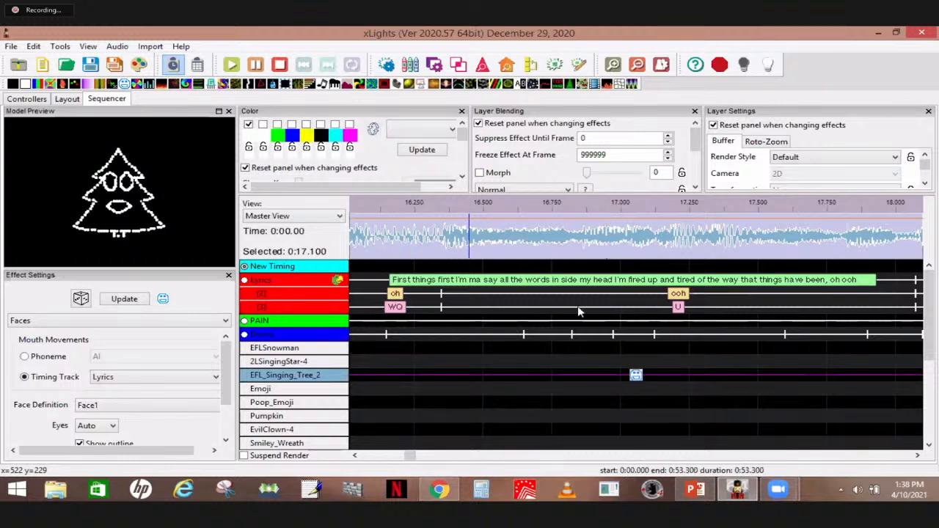
{"action": "double_click", "coordinate": [679, 308]}
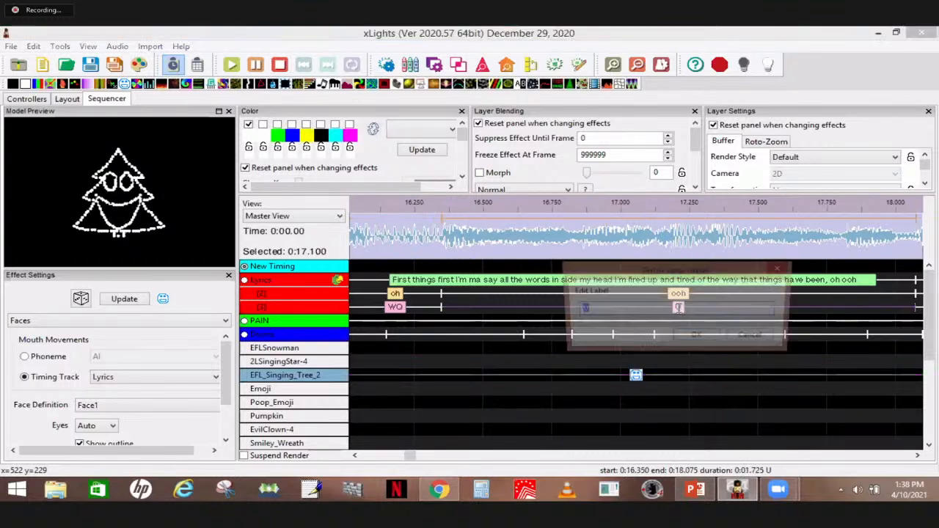
{"action": "left_click", "coordinate": [752, 342]}
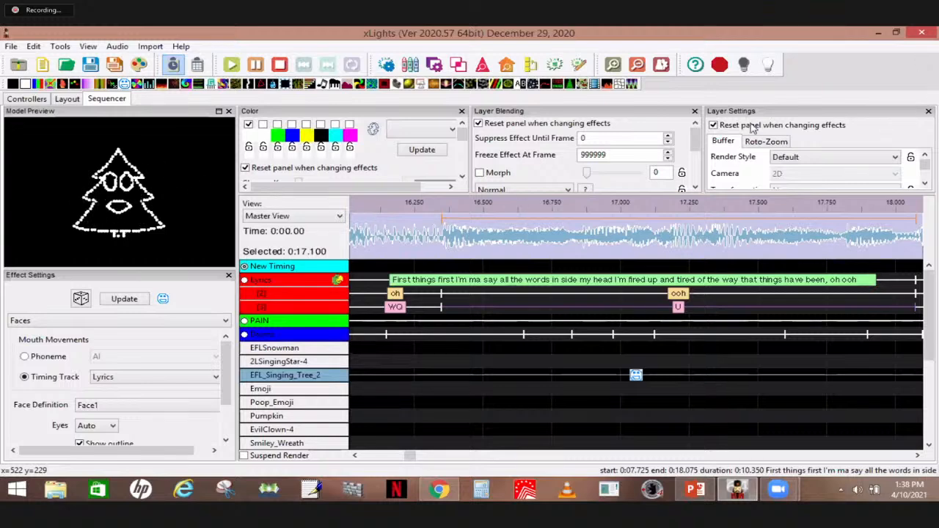
{"action": "left_click", "coordinate": [638, 380]}
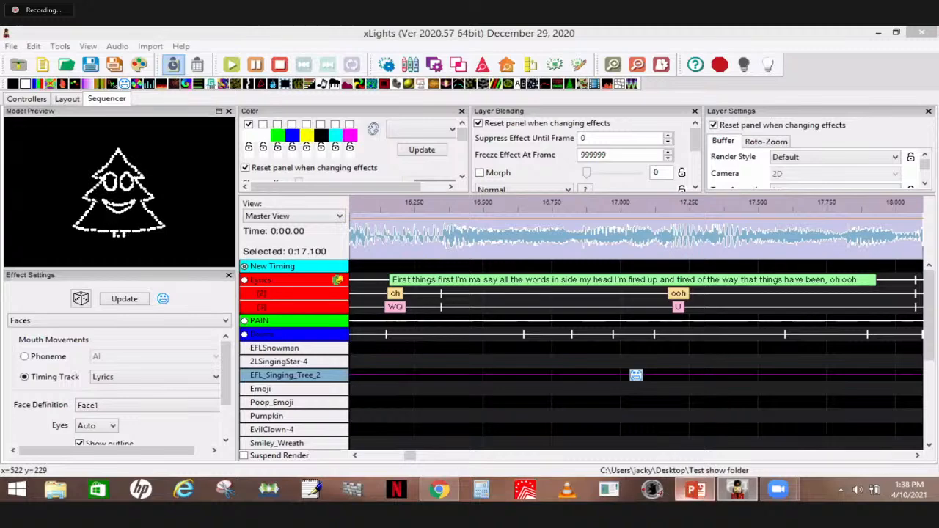
Switch to the PowerPoint slide show and advance to the "Modifying Singing Faces" slide.
{"action": "left_click", "coordinate": [690, 490]}
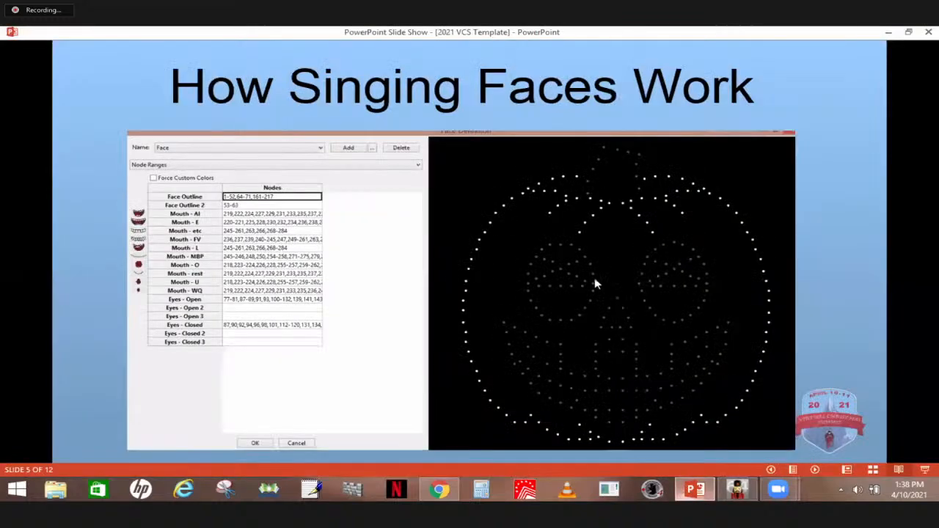
{"action": "left_click", "coordinate": [838, 202]}
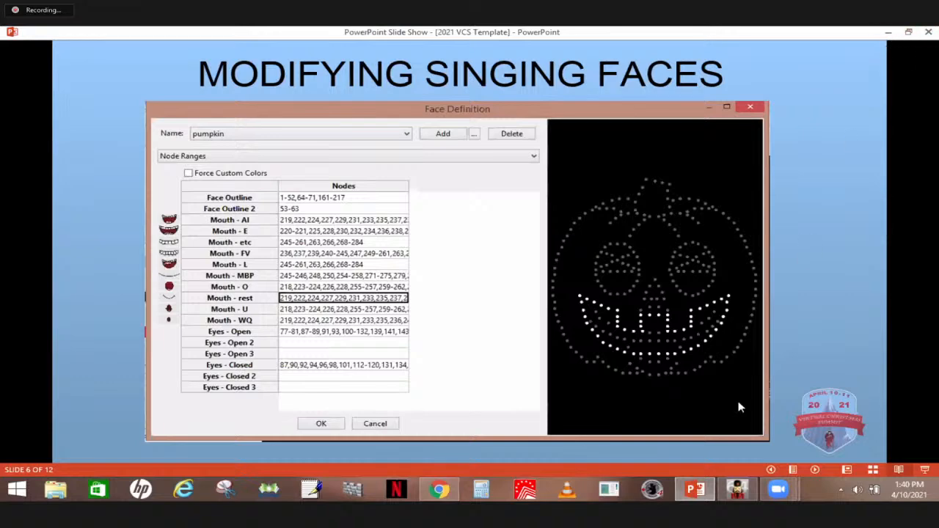
Switch to xLights and open the Pumpkin model's face definition from the layout in a maximized window.
{"action": "left_click", "coordinate": [738, 490]}
{"action": "left_click", "coordinate": [67, 98]}
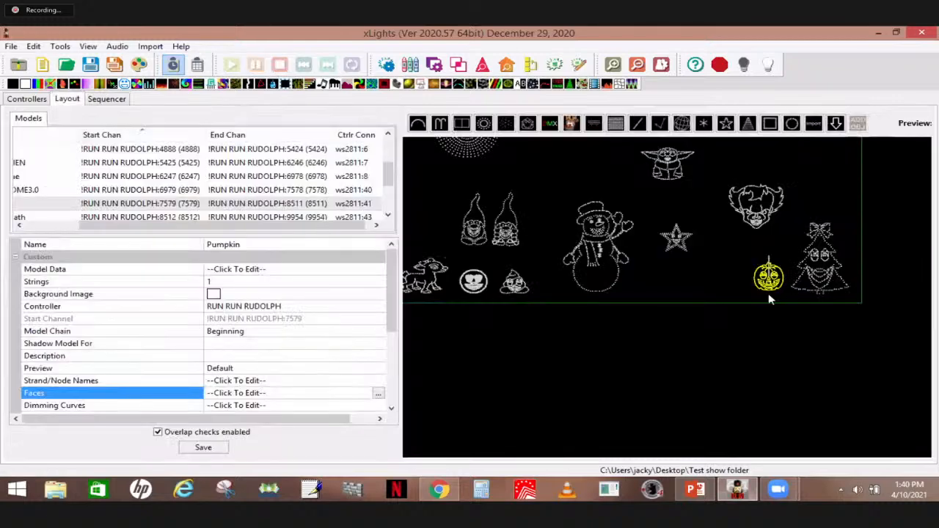
{"action": "left_click", "coordinate": [379, 394]}
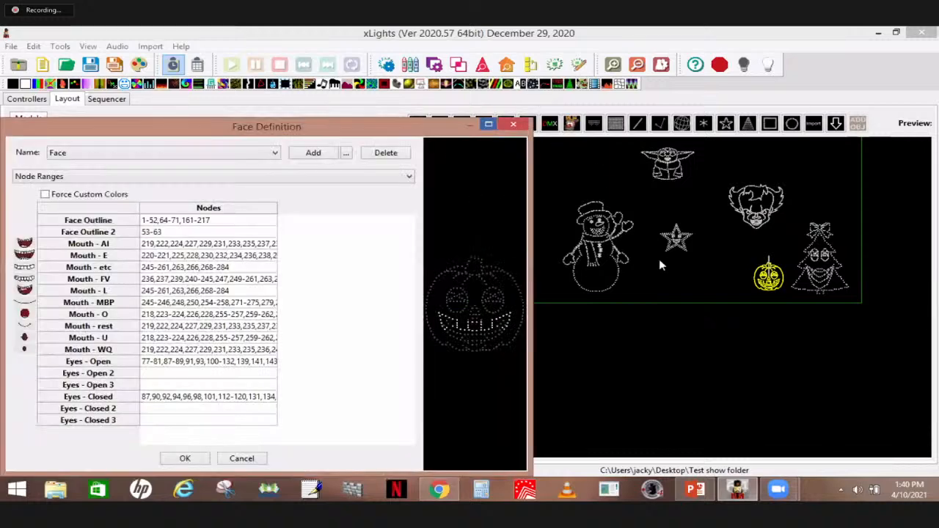
{"action": "key", "text": "super+Up"}
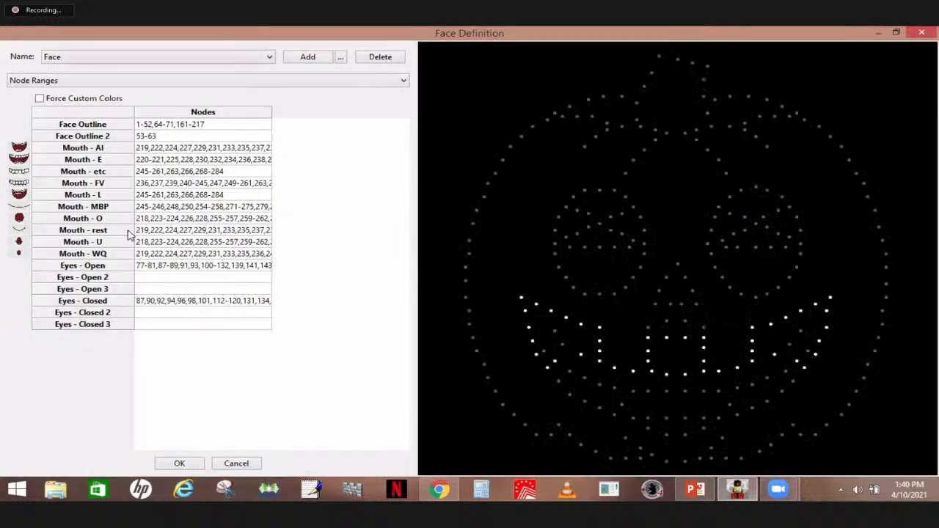
Compare the pumpkin's Mouth - O and Mouth - U nodes and clear the Mouth - U node range.
{"action": "left_click", "coordinate": [150, 220]}
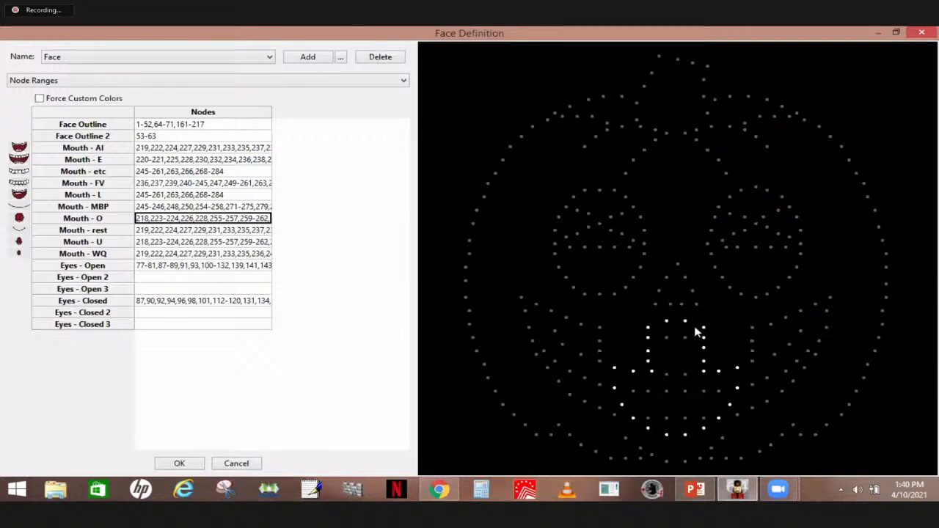
{"action": "left_click", "coordinate": [152, 244]}
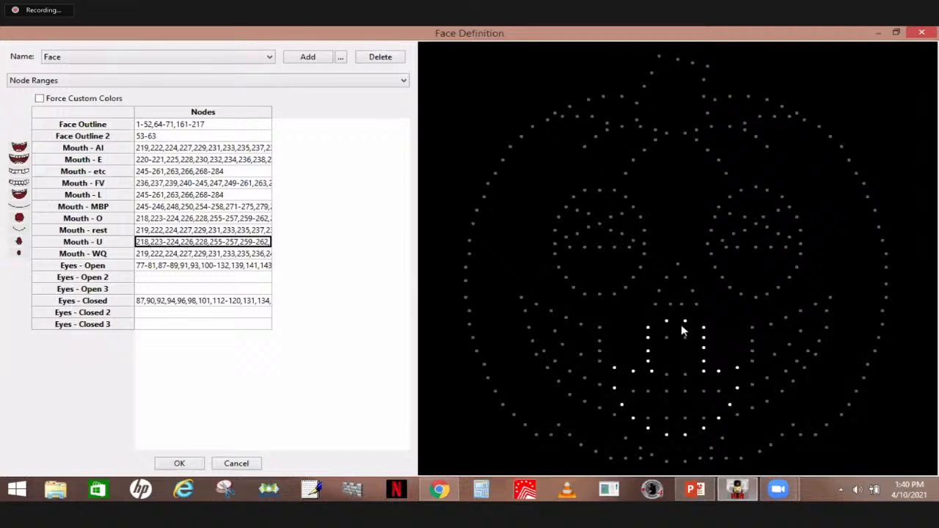
{"action": "left_click", "coordinate": [203, 244]}
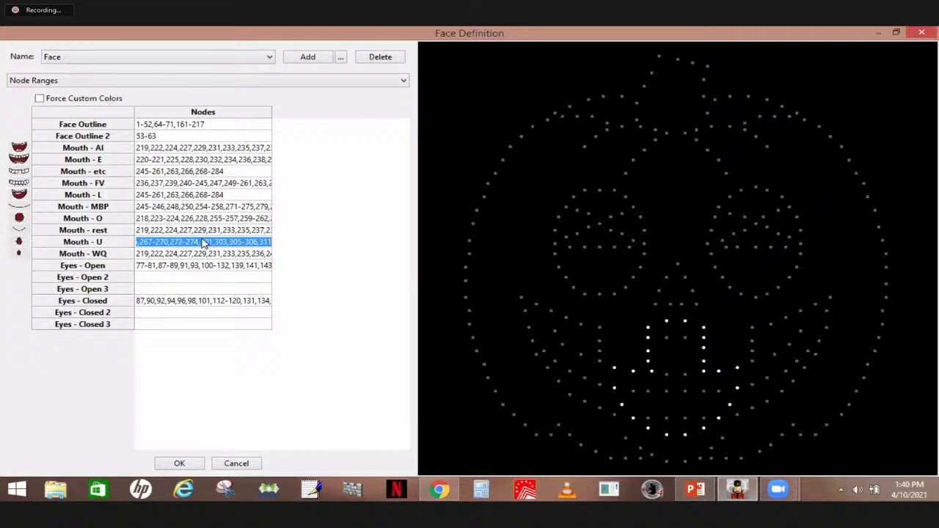
{"action": "key", "text": "BackSpace"}
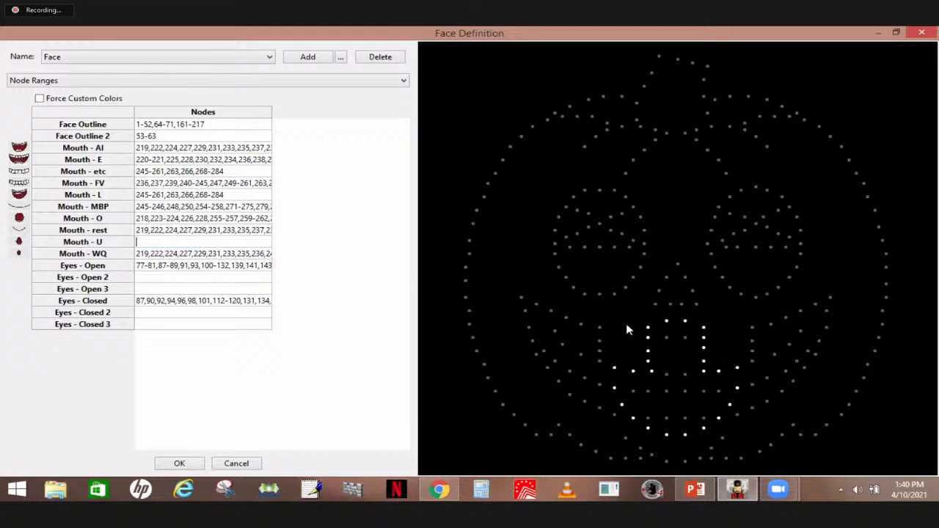
{"action": "left_click", "coordinate": [236, 267]}
{"action": "left_click", "coordinate": [231, 243]}
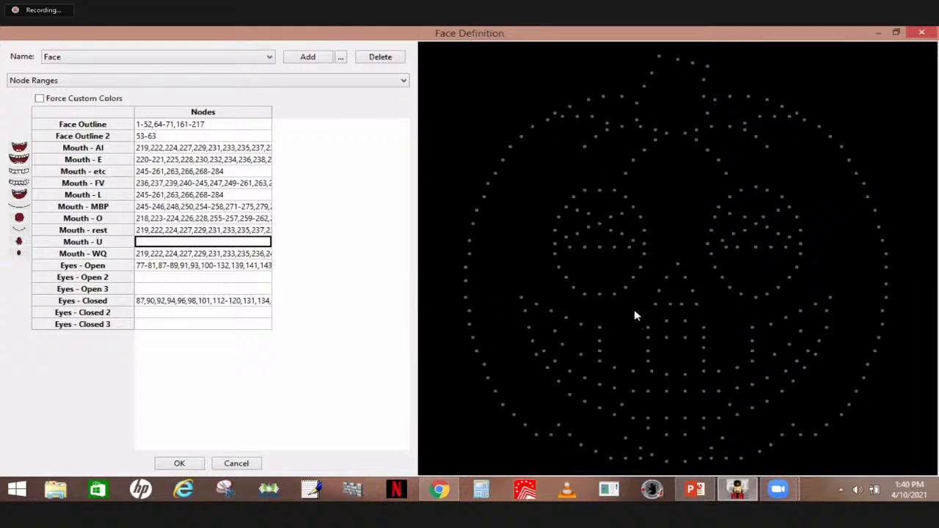
Assign nodes 257-262,264-265,267-272 to Mouth - U, accept the face definition and save the layout.
{"action": "type", "text": "262,264-265,267"}
{"action": "type", "text": "-270,272"}
{"action": "type", "text": "258,262,264-265,267-272"}
{"action": "mouse_move", "coordinate": [700, 334]}
{"action": "left_mouse_down"}
{"action": "mouse_move", "coordinate": [701, 371]}
{"action": "mouse_move", "coordinate": [712, 384]}
{"action": "left_mouse_up"}
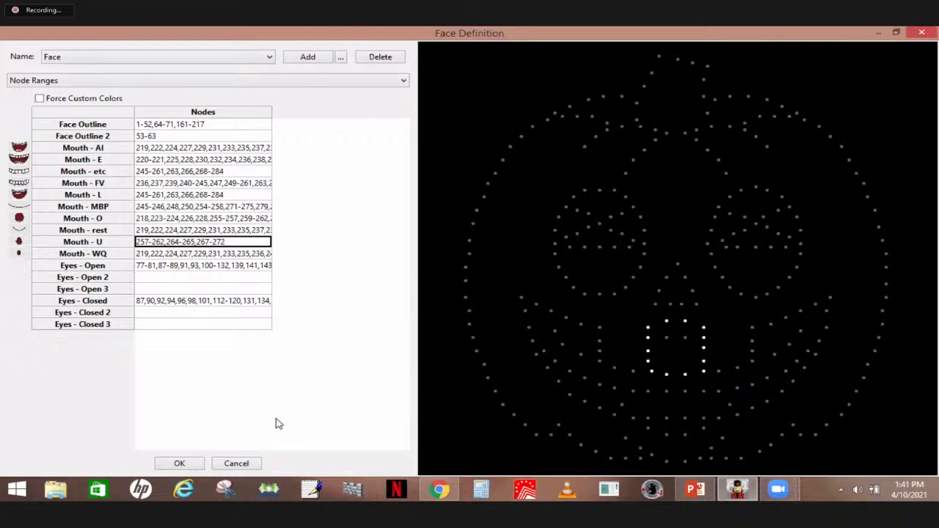
{"action": "left_click", "coordinate": [183, 462]}
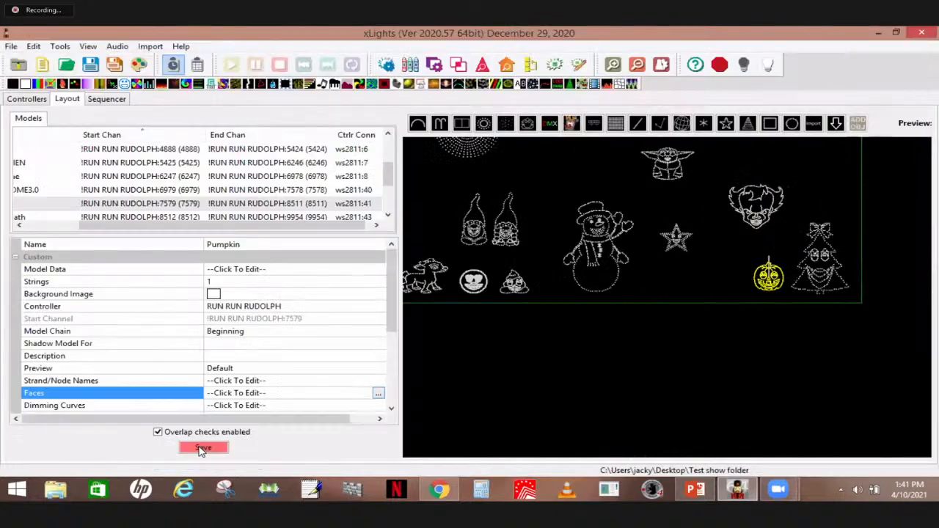
{"action": "left_click", "coordinate": [203, 448]}
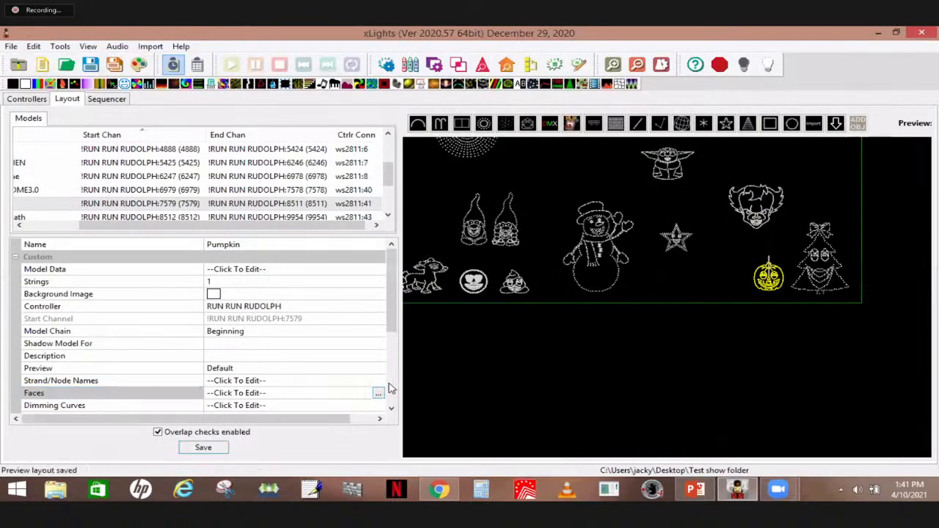
Select a playback range of about 1.5 seconds on the sequencer waveform over the word "ooh".
{"action": "left_click", "coordinate": [109, 101]}
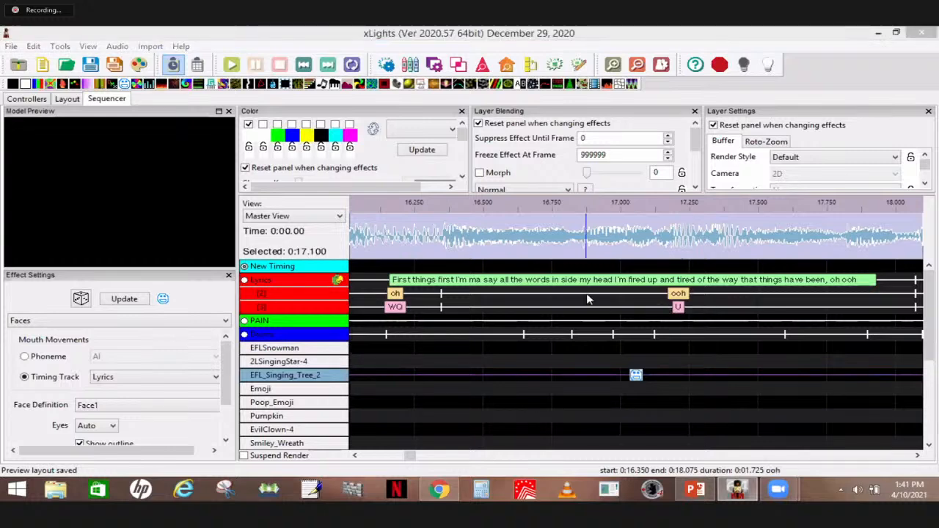
{"action": "left_click", "coordinate": [449, 242]}
{"action": "left_click_drag", "start_coordinate": [518, 246], "coordinate": [862, 242]}
Move the Faces effect from EFL_Singing_Tree_2 to the Pumpkin row and set its face definition to Face.
{"action": "scroll", "coordinate": [566, 374], "scroll_direction": "down", "scroll_amount": 2}
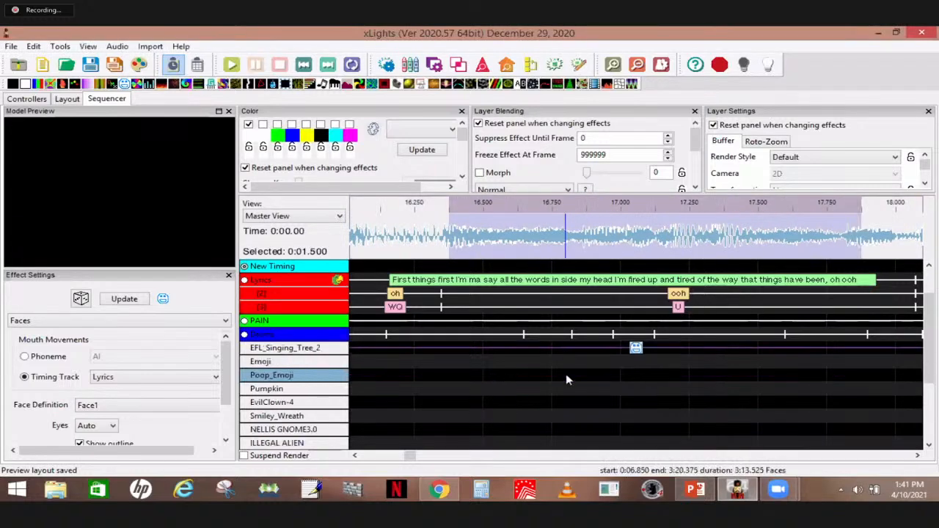
{"action": "scroll", "coordinate": [558, 389], "scroll_direction": "up", "scroll_amount": 1}
{"action": "left_click", "coordinate": [634, 349]}
{"action": "left_click_drag", "start_coordinate": [635, 363], "coordinate": [616, 396]}
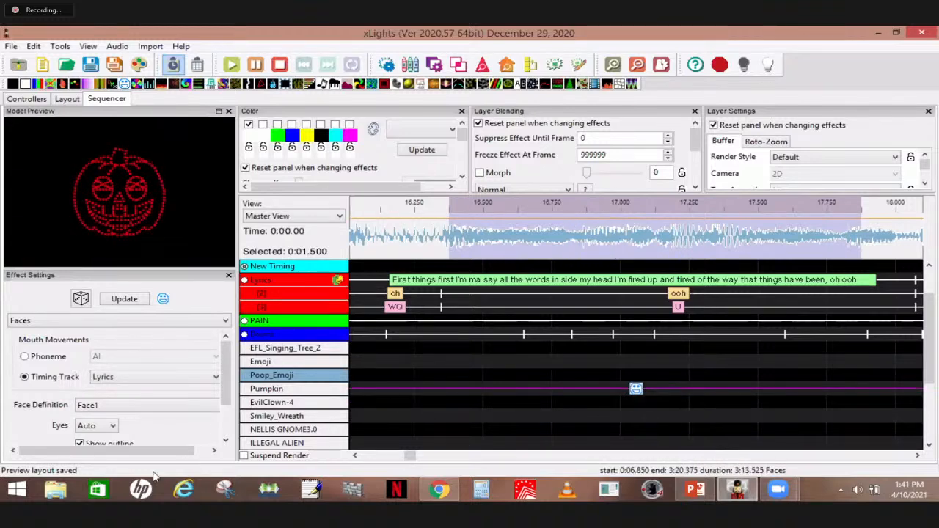
{"action": "left_click", "coordinate": [121, 405]}
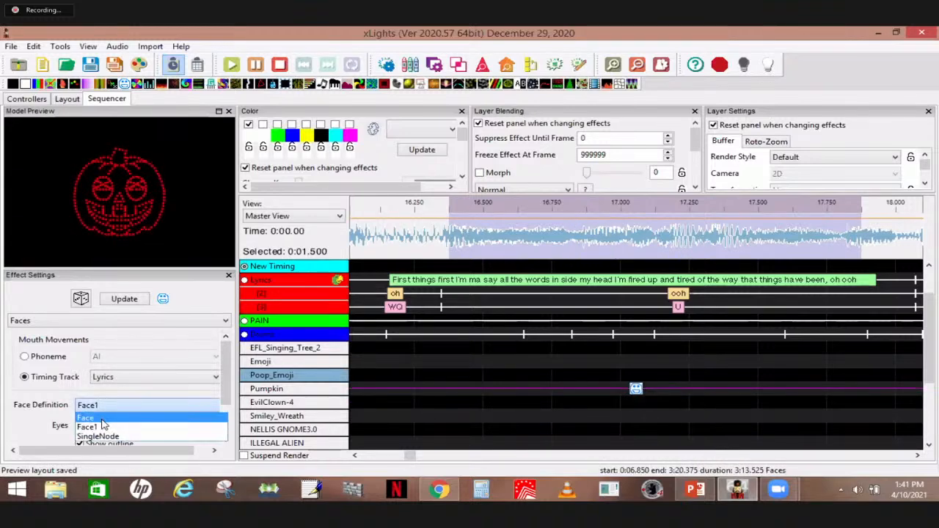
{"action": "left_click", "coordinate": [103, 419]}
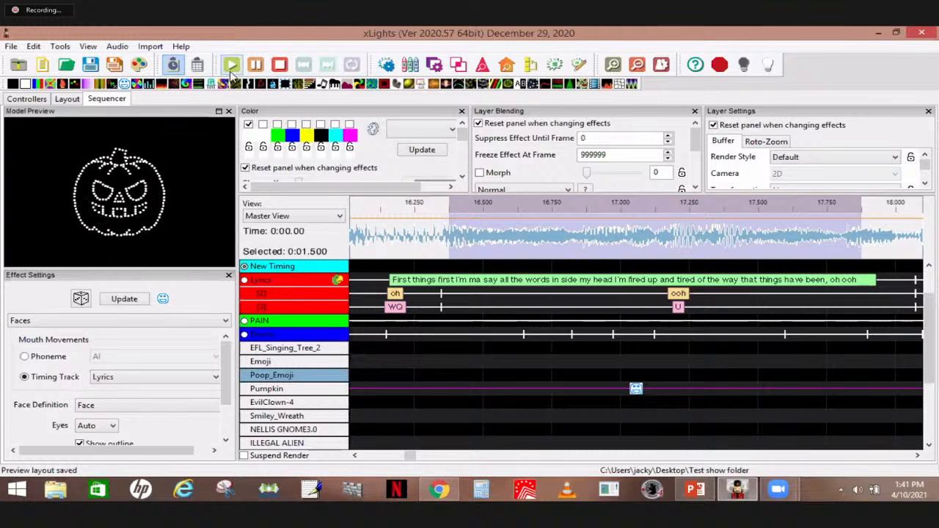
Play the selected range to check the mouth movement of the Pumpkin's Faces effect.
{"action": "left_click", "coordinate": [231, 66]}
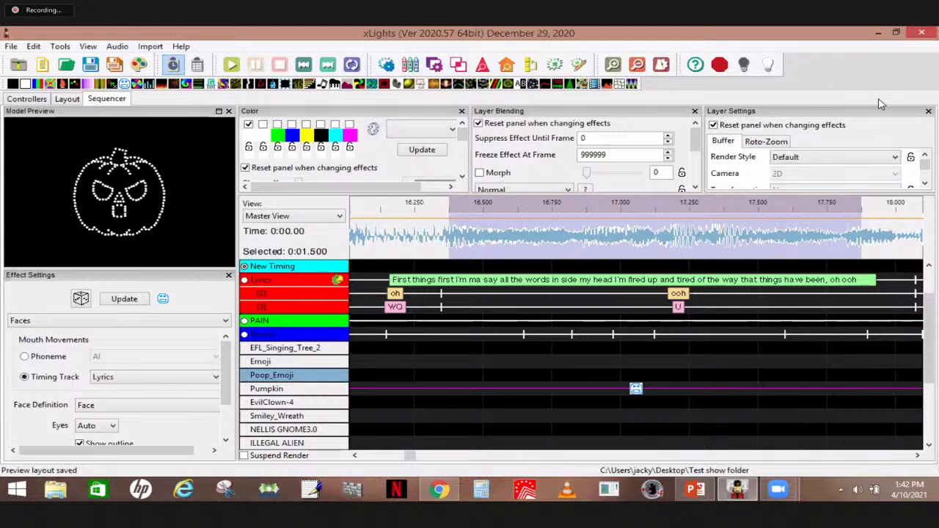
Open the Pumpkin's face definition from the layout, compare the Mouth - rest and Mouth - MBP nodes, and accept the definition.
{"action": "left_click", "coordinate": [64, 103]}
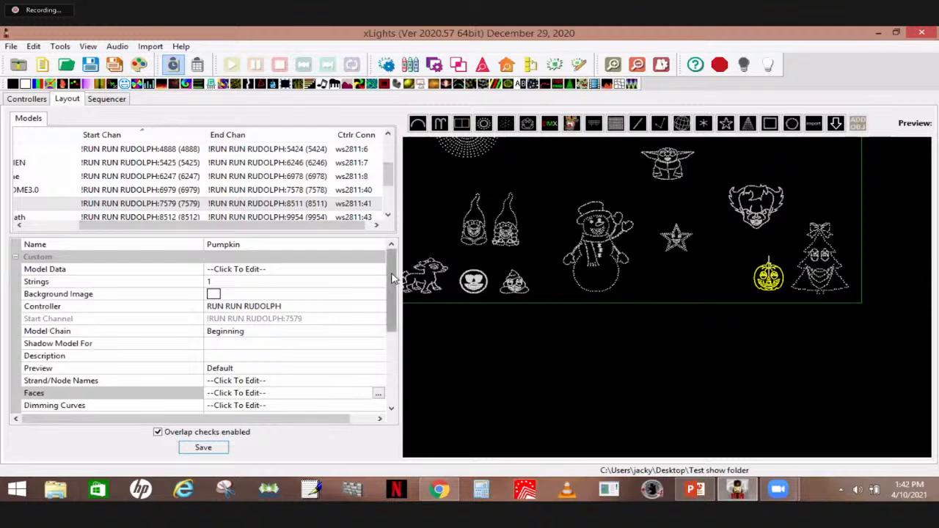
{"action": "scroll", "coordinate": [393, 279], "scroll_direction": "down", "scroll_amount": 2}
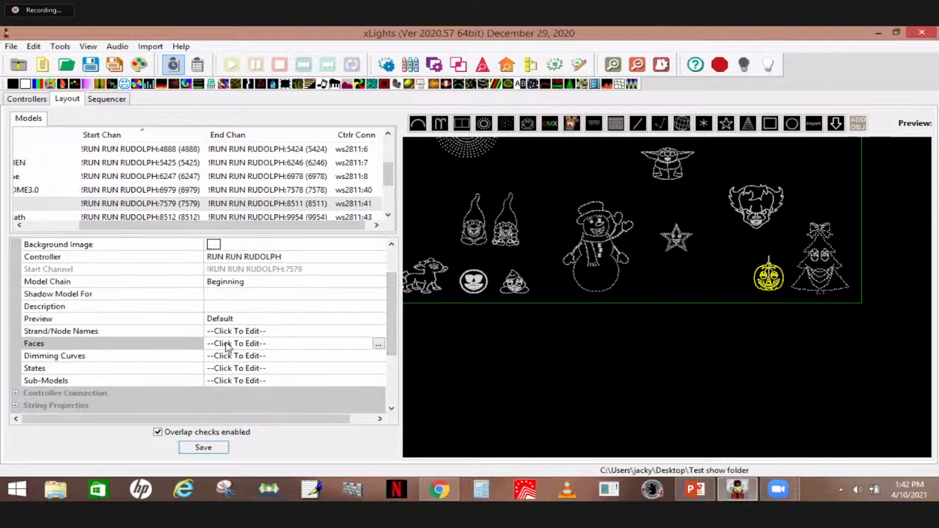
{"action": "left_click", "coordinate": [377, 344]}
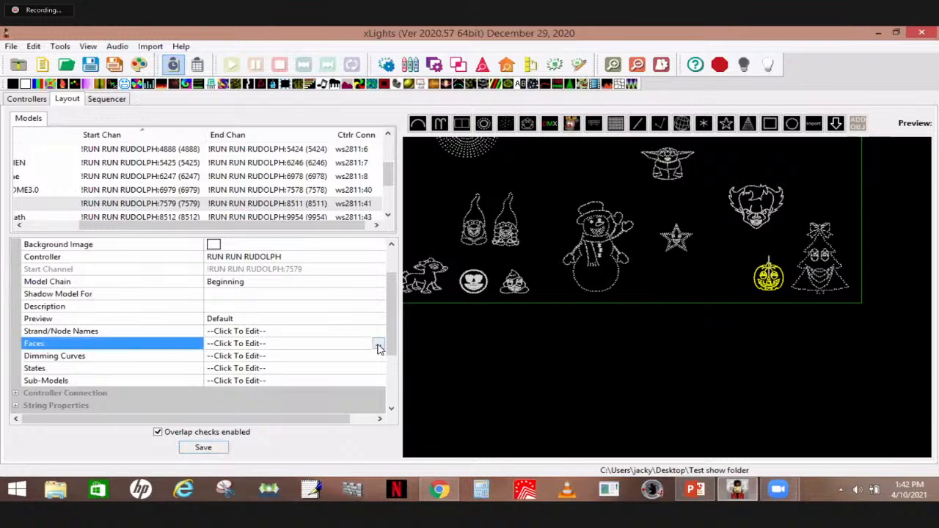
{"action": "left_click", "coordinate": [378, 343]}
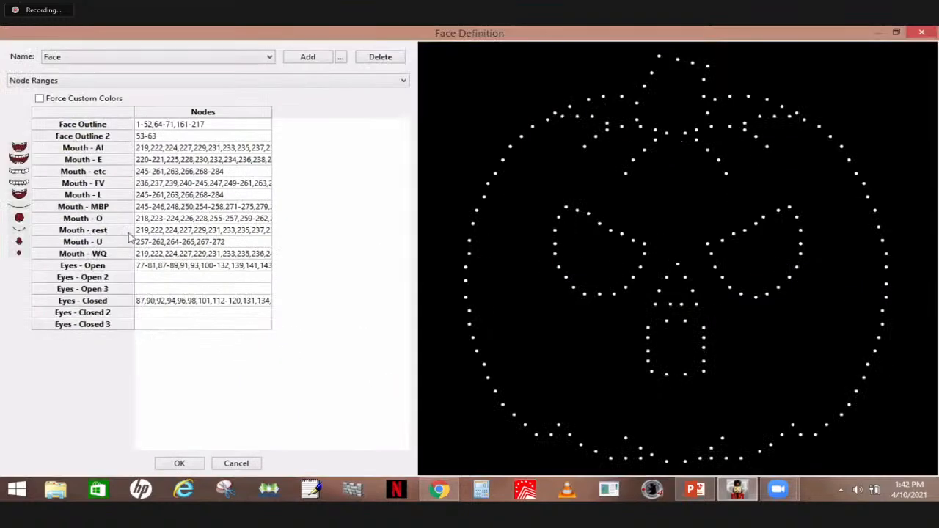
{"action": "left_click", "coordinate": [171, 233]}
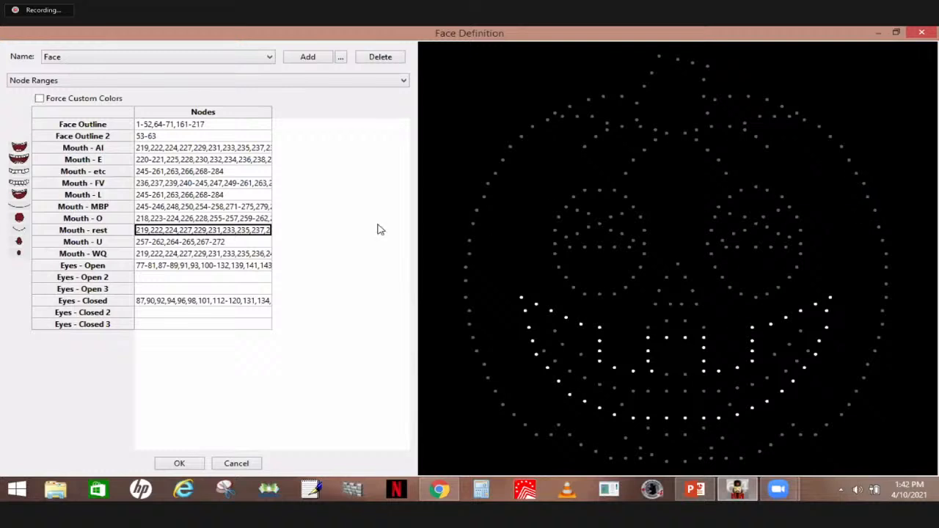
{"action": "left_click", "coordinate": [177, 209]}
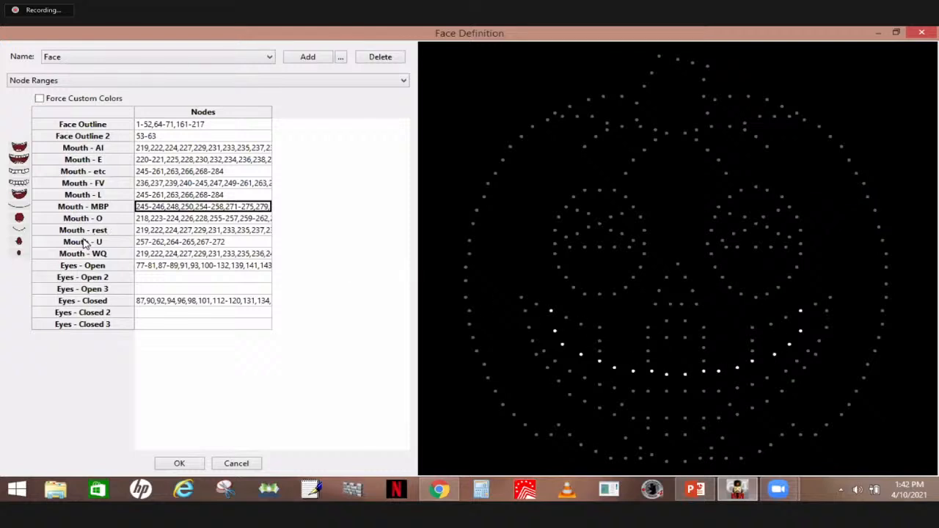
{"action": "left_click", "coordinate": [147, 230]}
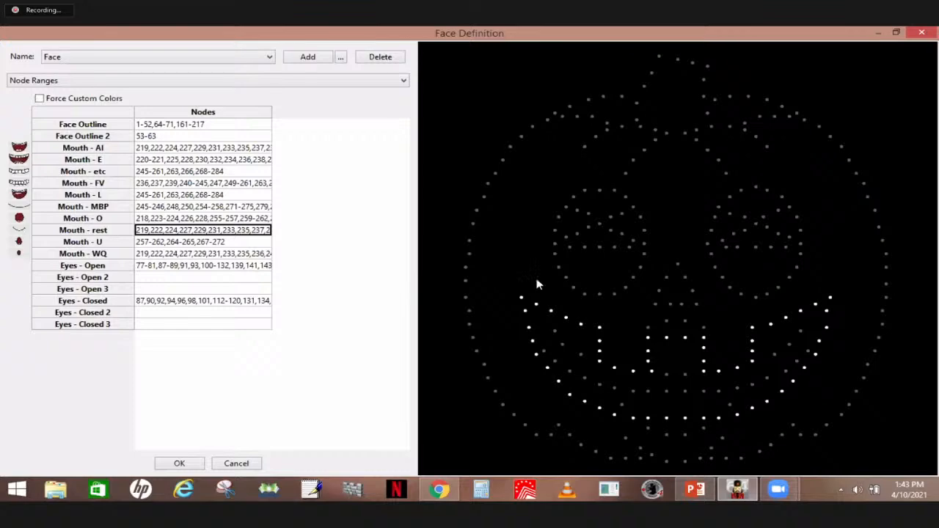
{"action": "left_click", "coordinate": [180, 463]}
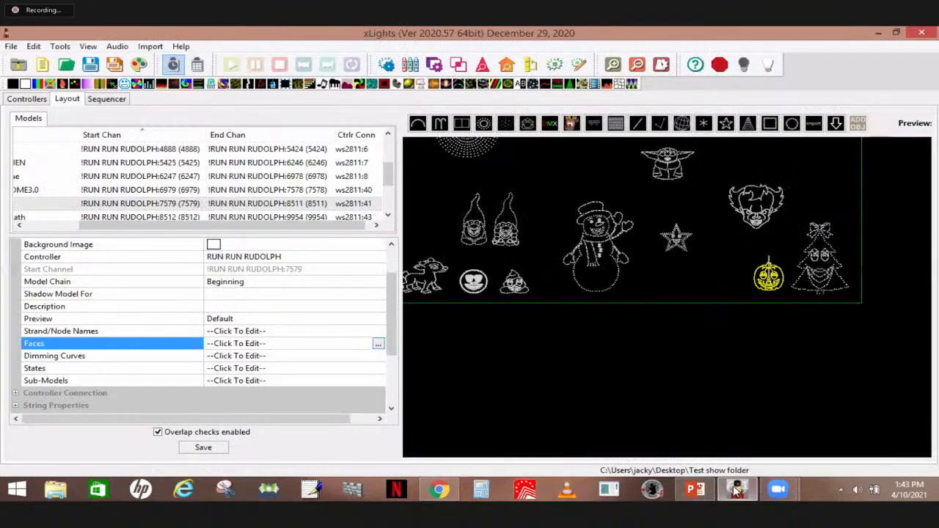
Switch to the PowerPoint slide show and advance to the slide "Using the color palette".
{"action": "left_click", "coordinate": [703, 490]}
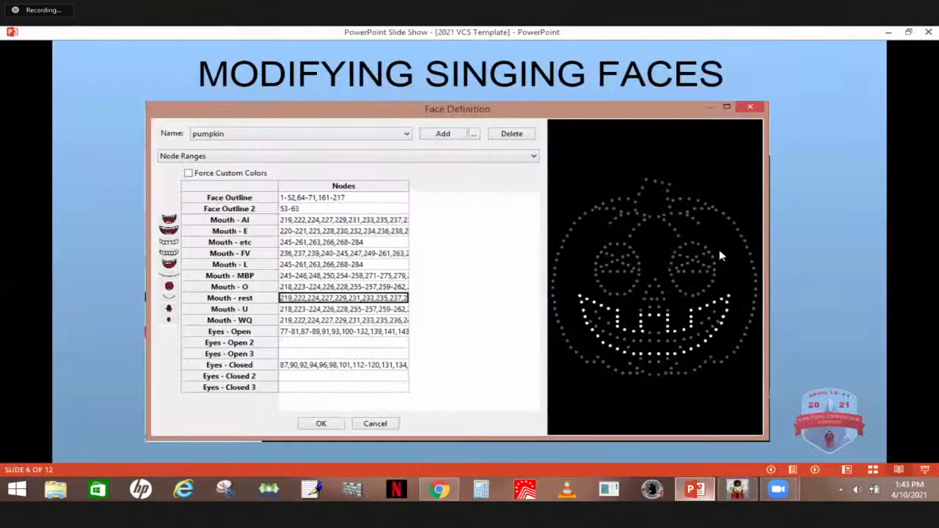
{"action": "left_click", "coordinate": [434, 336]}
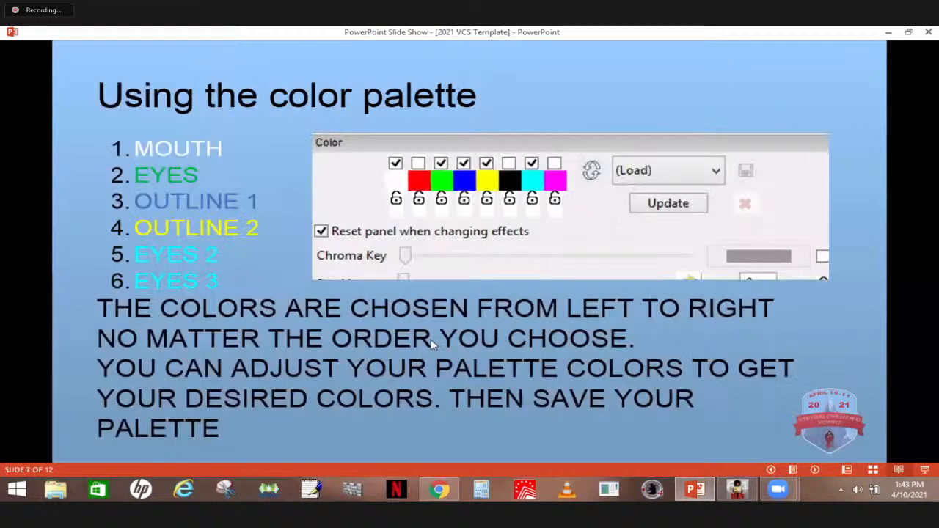
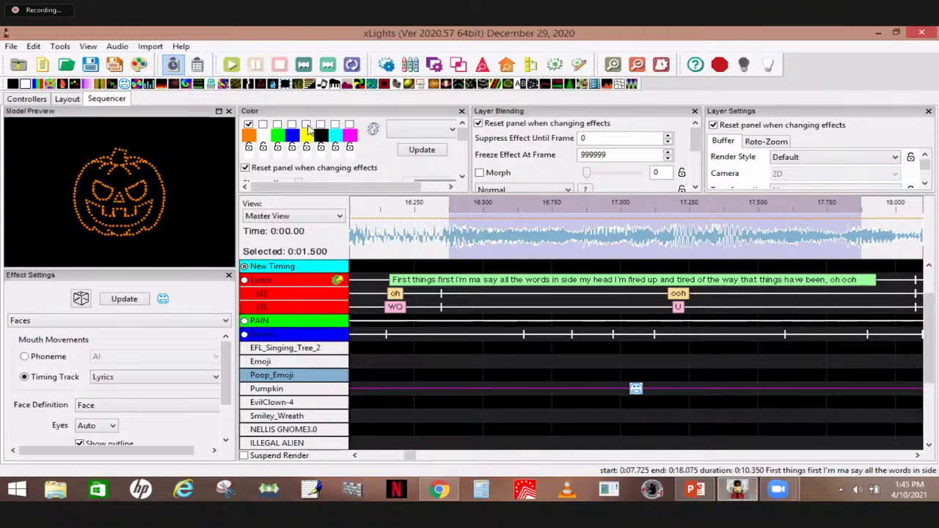
Enable yellow in the Faces effect's palette, recolor the black swatch to orange and enable it as well.
{"action": "left_click", "coordinate": [306, 125]}
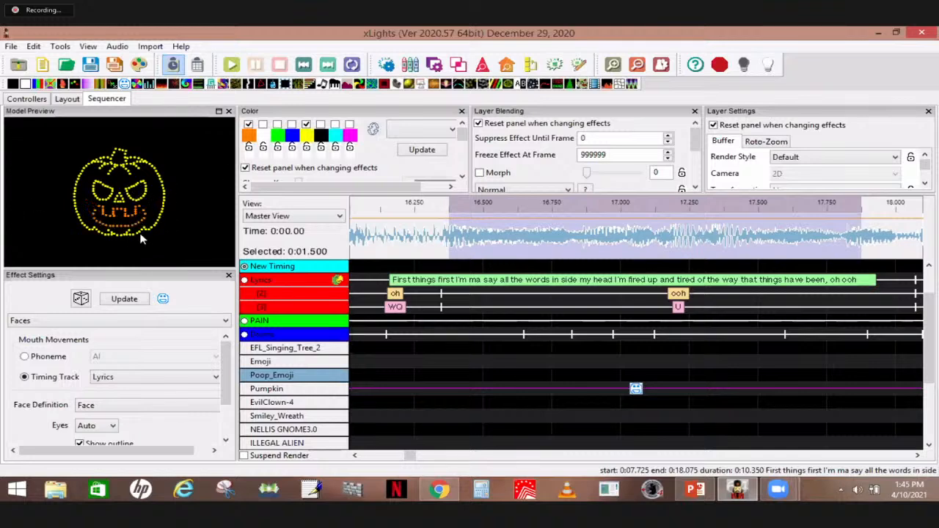
{"action": "left_click", "coordinate": [323, 137]}
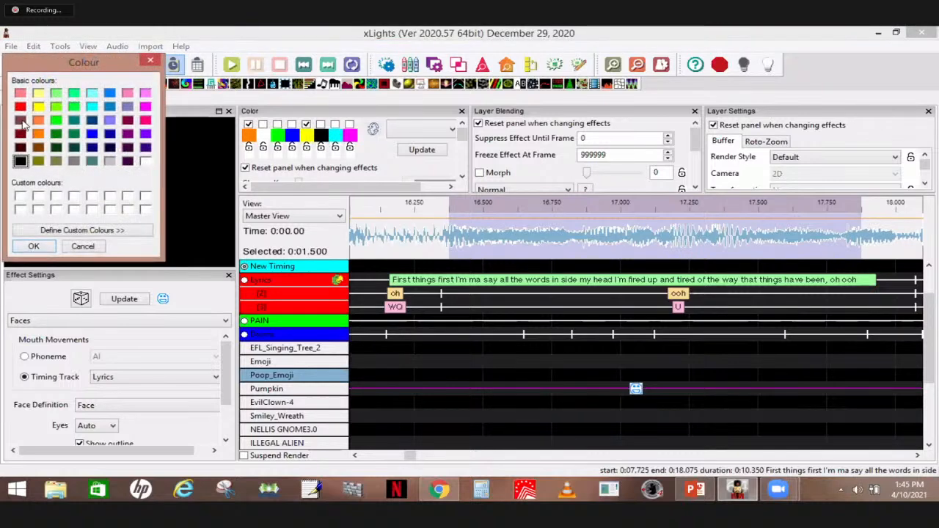
{"action": "left_click", "coordinate": [38, 133]}
{"action": "left_click", "coordinate": [29, 247]}
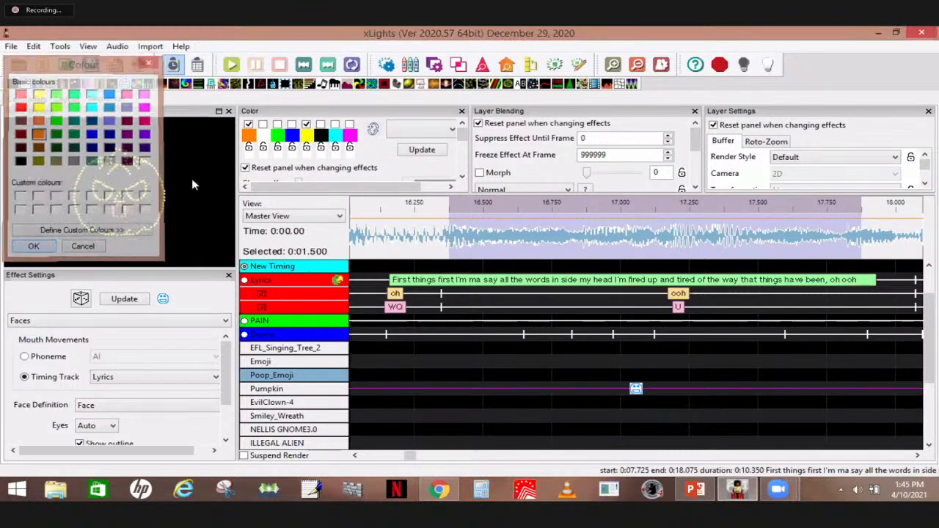
{"action": "left_click", "coordinate": [321, 125]}
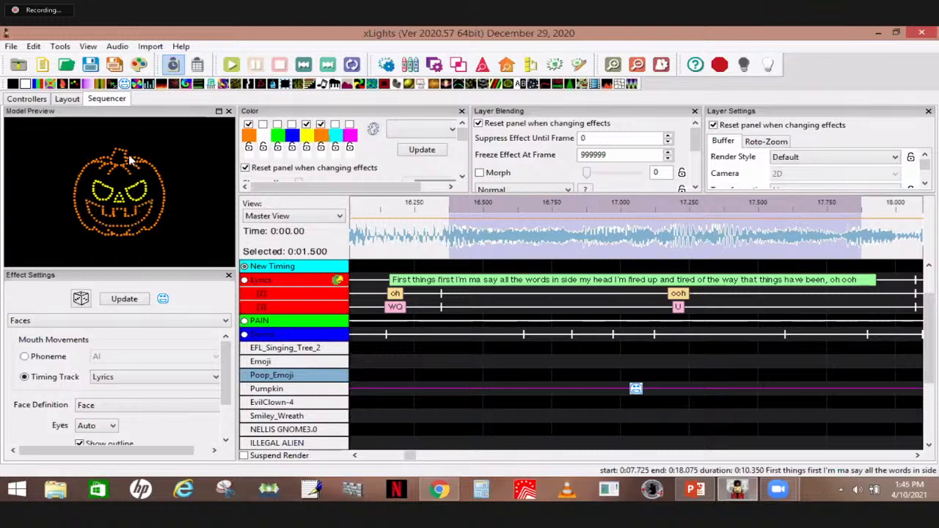
Recolor the cyan palette swatch to brown and enable it for the pumpkin's stem.
{"action": "left_click", "coordinate": [335, 135]}
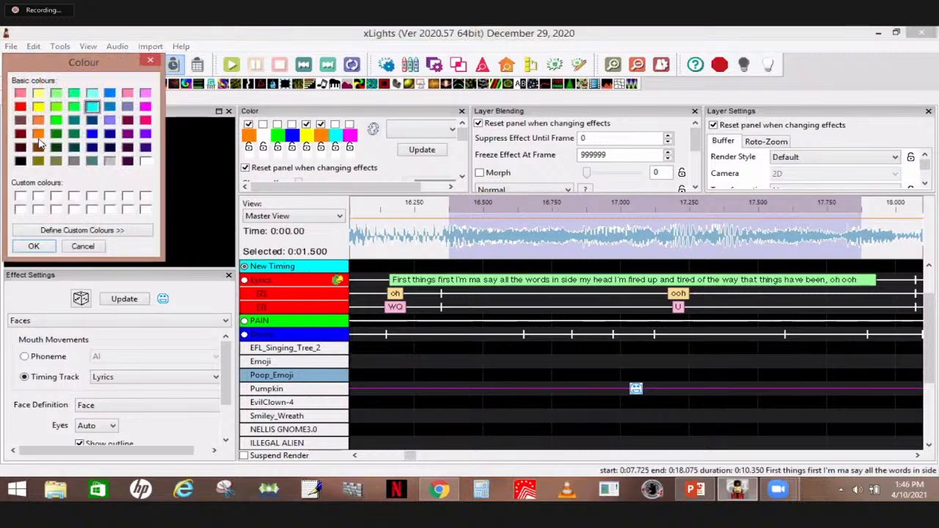
{"action": "left_click", "coordinate": [39, 149]}
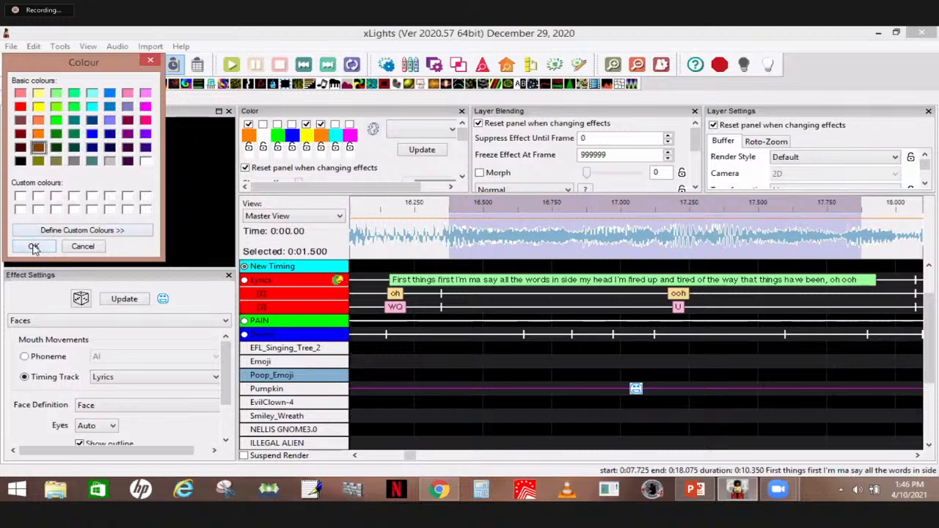
{"action": "left_click", "coordinate": [34, 247]}
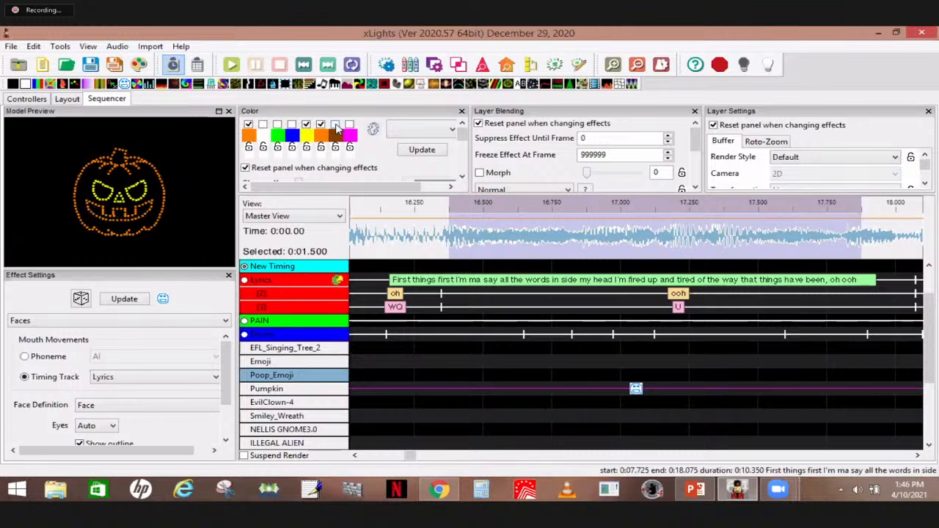
{"action": "left_click", "coordinate": [335, 124]}
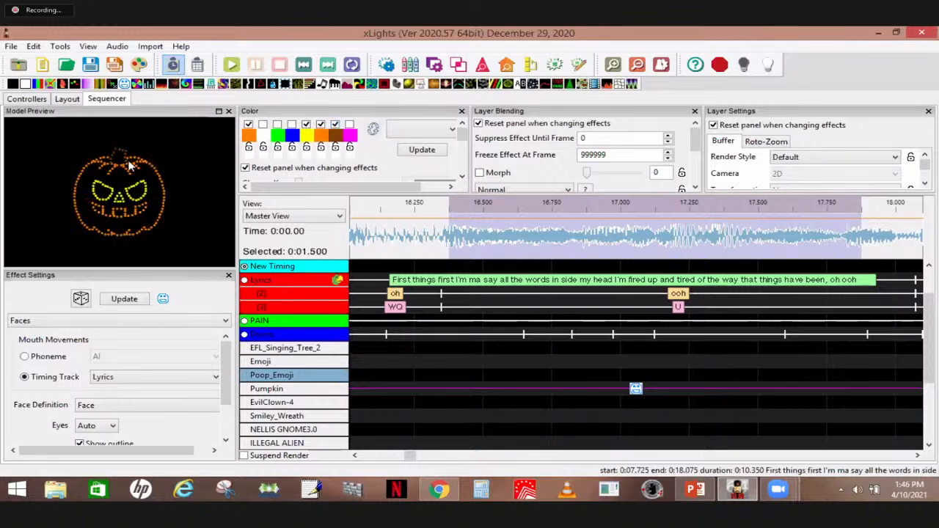
Change the brown palette swatch to bright green, keeping it enabled.
{"action": "left_click", "coordinate": [335, 135]}
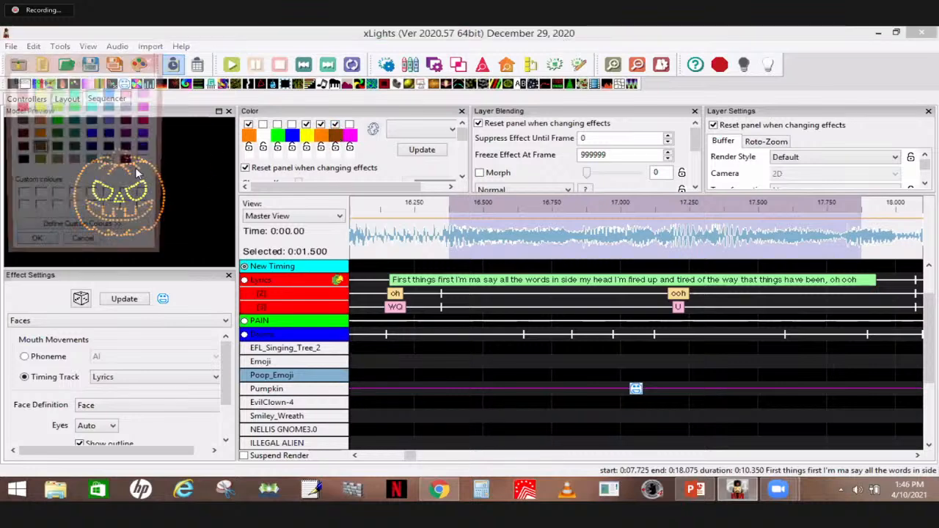
{"action": "left_click", "coordinate": [55, 121]}
{"action": "left_click", "coordinate": [35, 246]}
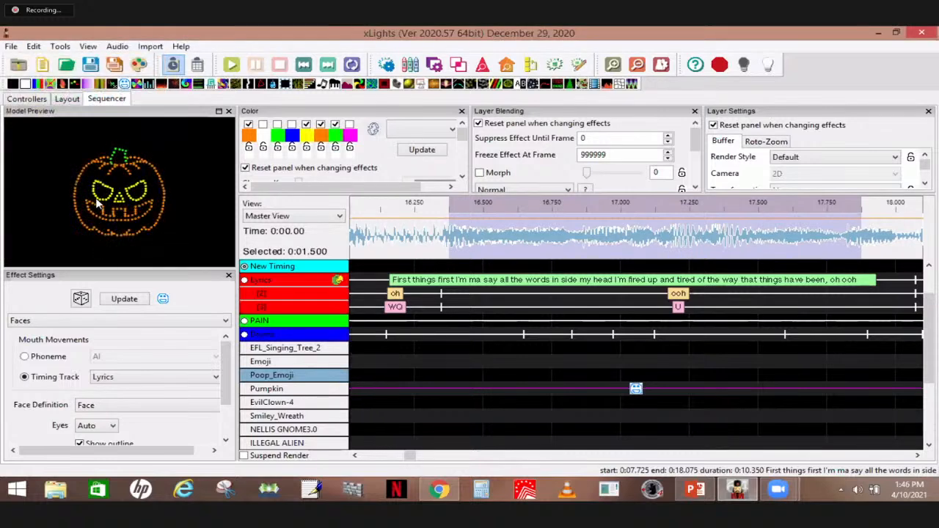
{"action": "left_click", "coordinate": [334, 125]}
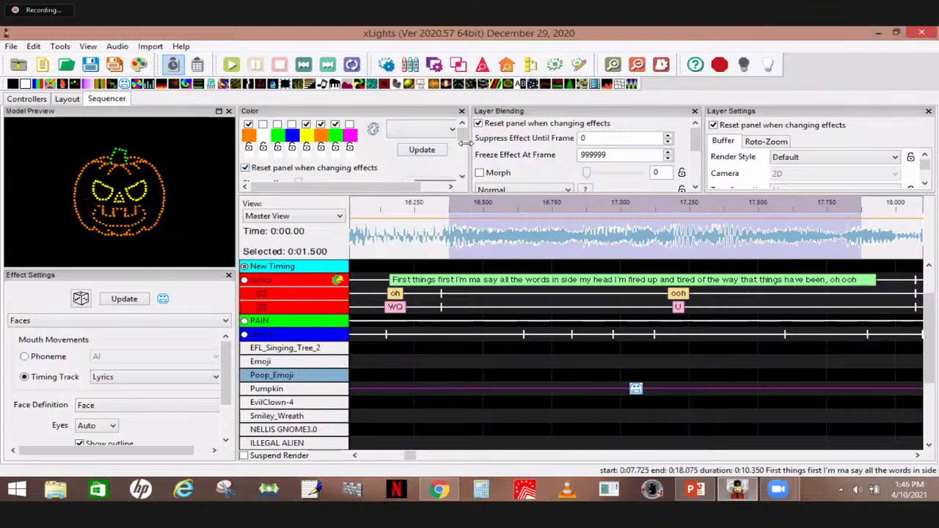
Widen the color settings area and load the saved palette PAL002.
{"action": "left_click_drag", "start_coordinate": [469, 170], "coordinate": [562, 168]}
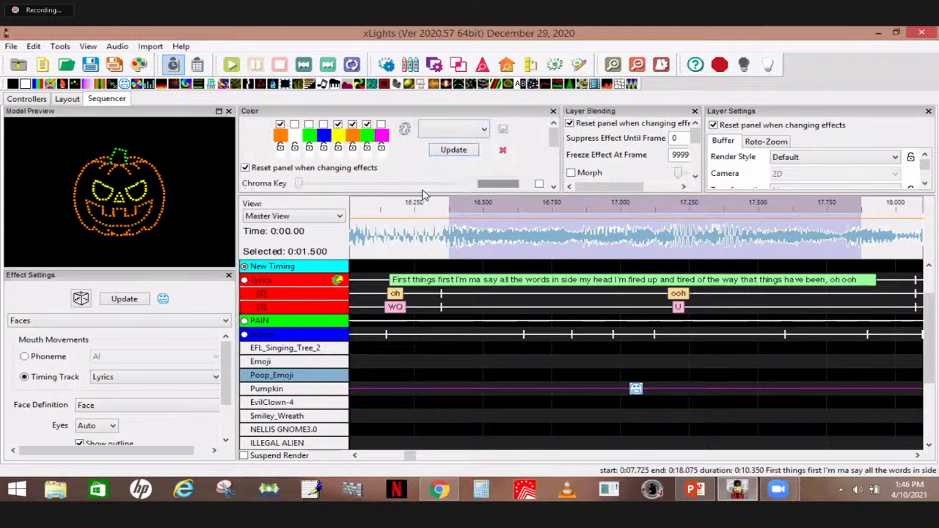
{"action": "left_click", "coordinate": [485, 130]}
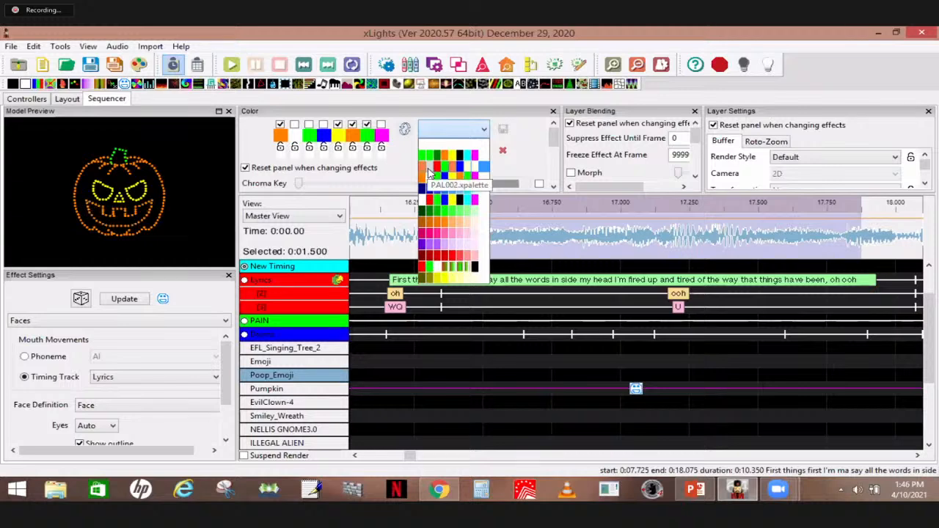
{"action": "left_click", "coordinate": [468, 178]}
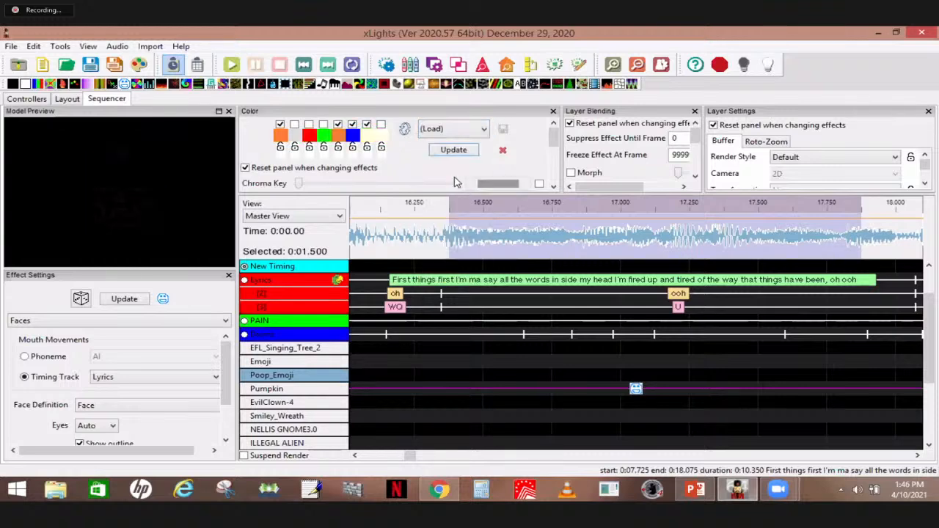
Load the saved palette PAL003 with the orange, yellow and green pumpkin colors and update the effect with it.
{"action": "left_click", "coordinate": [483, 129]}
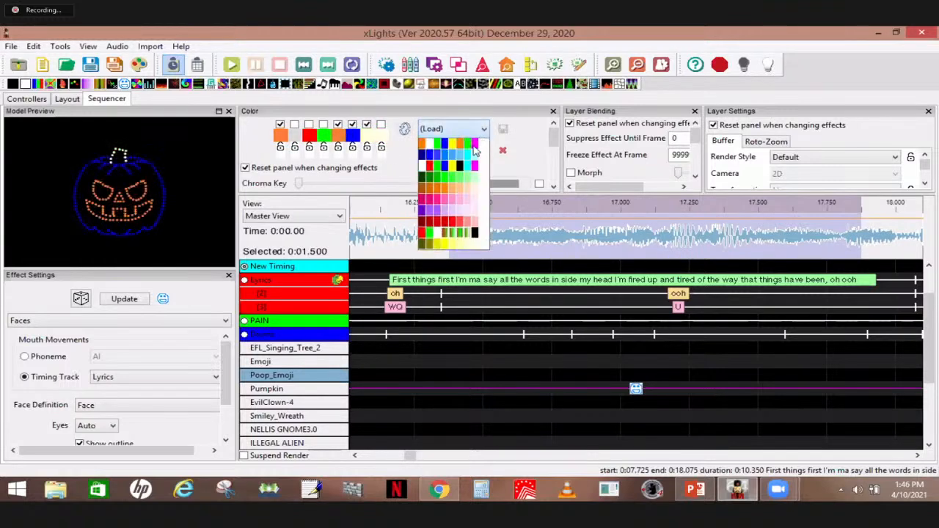
{"action": "left_click", "coordinate": [454, 170]}
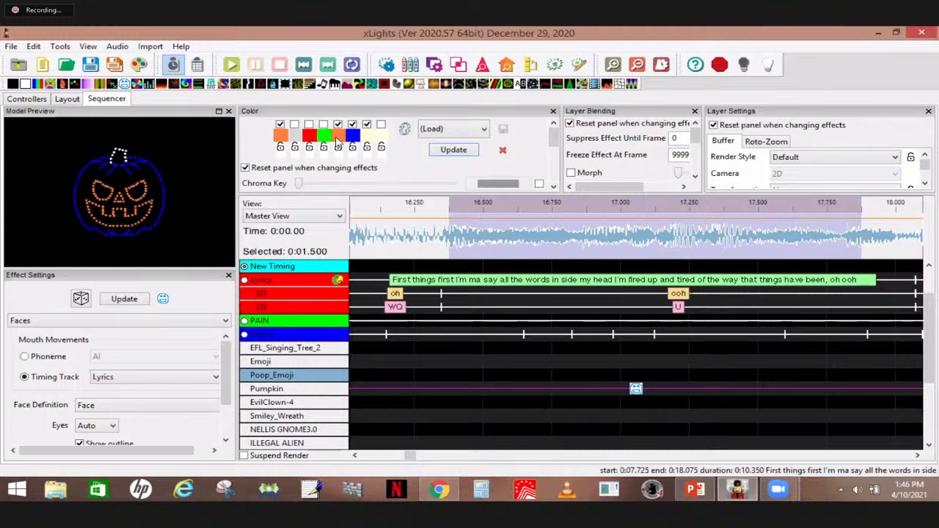
{"action": "left_click", "coordinate": [480, 130]}
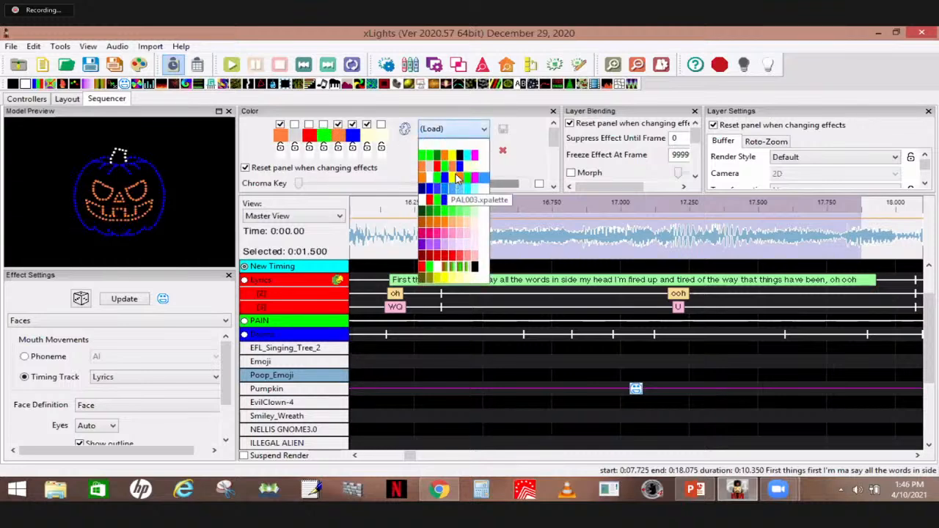
{"action": "left_click", "coordinate": [453, 197]}
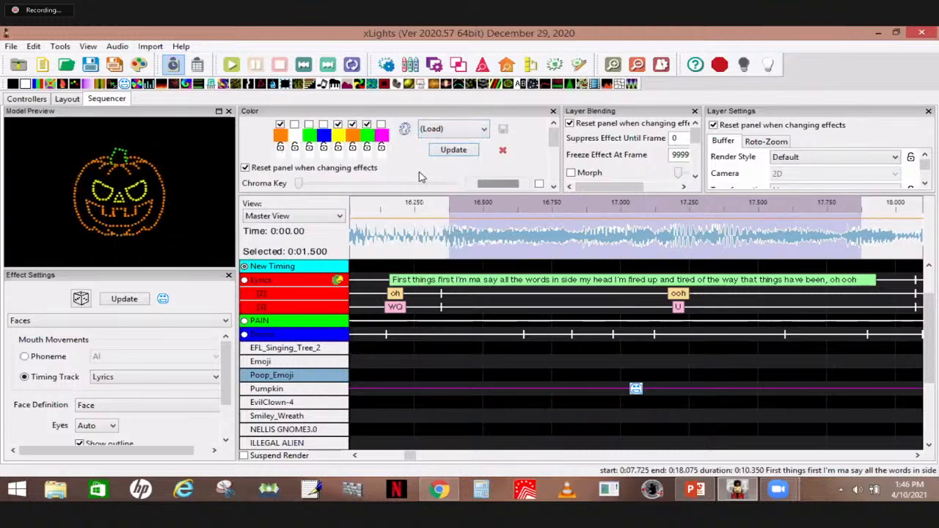
{"action": "left_click", "coordinate": [473, 150]}
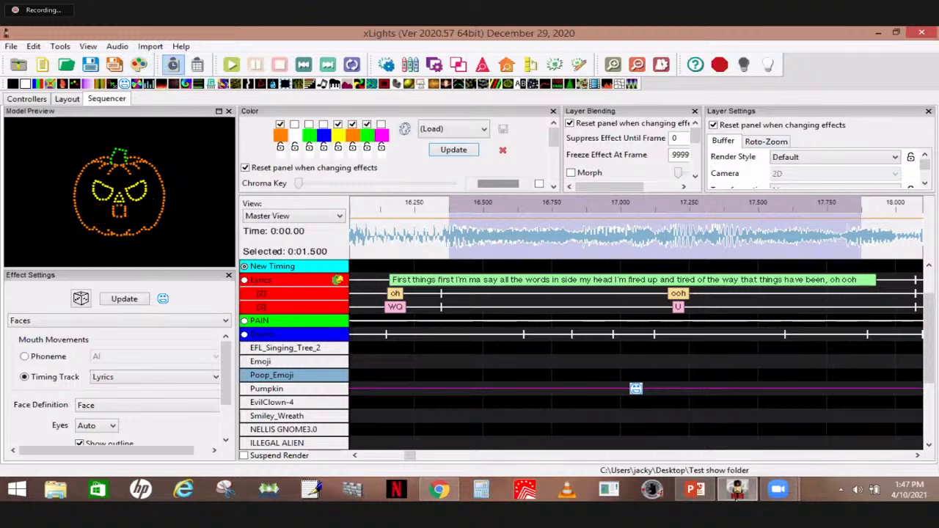
Switch to the PowerPoint slide show and advance to the slide "Creating Face Definitions to Match Your Show".
{"action": "left_click", "coordinate": [738, 491]}
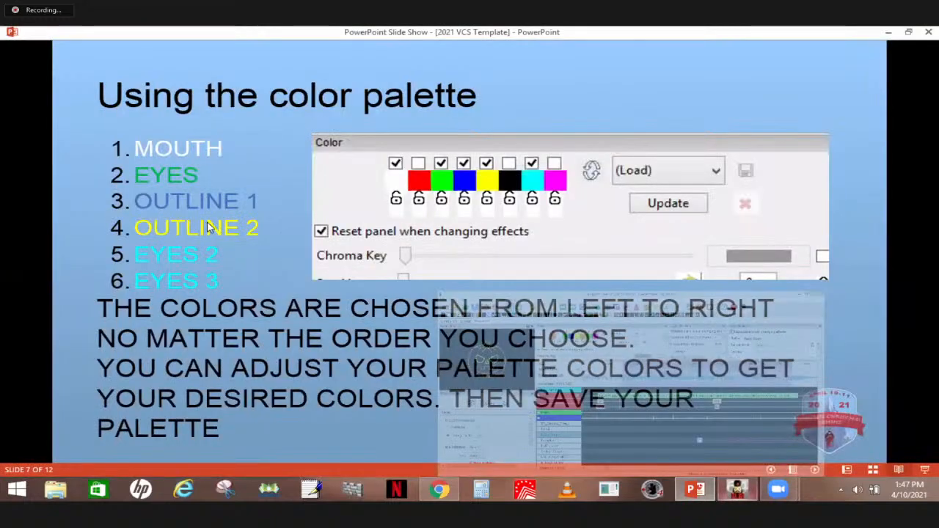
{"action": "left_click", "coordinate": [336, 205]}
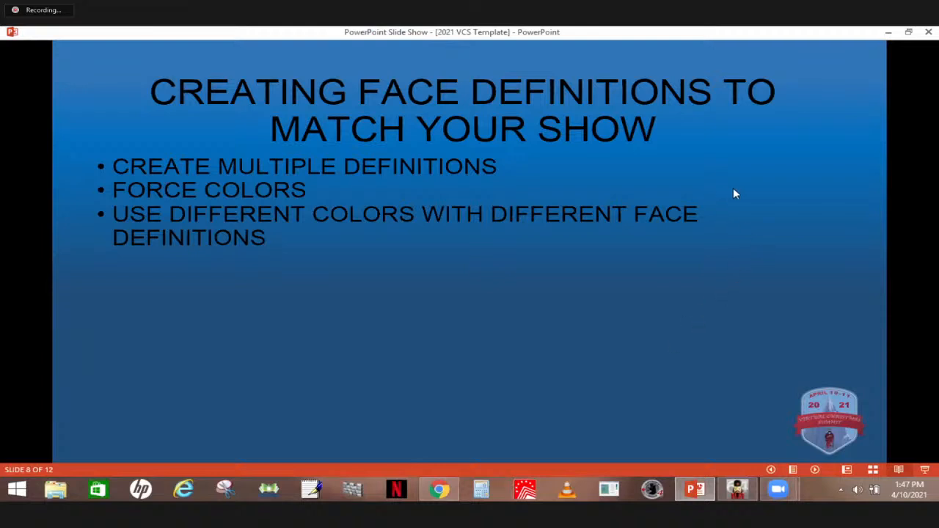
Switch to xLights and open the face definitions of the Pumpkin model.
{"action": "left_click", "coordinate": [737, 490]}
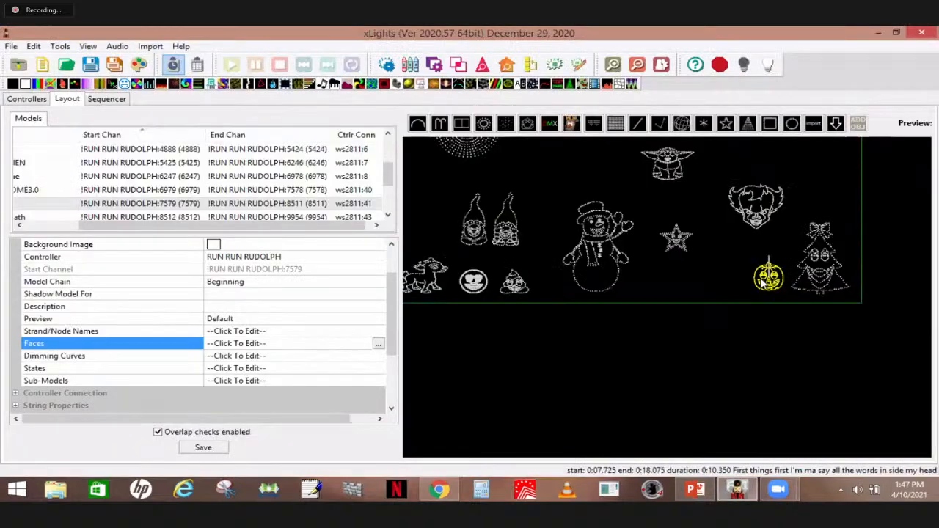
{"action": "scroll", "coordinate": [369, 413], "scroll_direction": "up", "scroll_amount": 2}
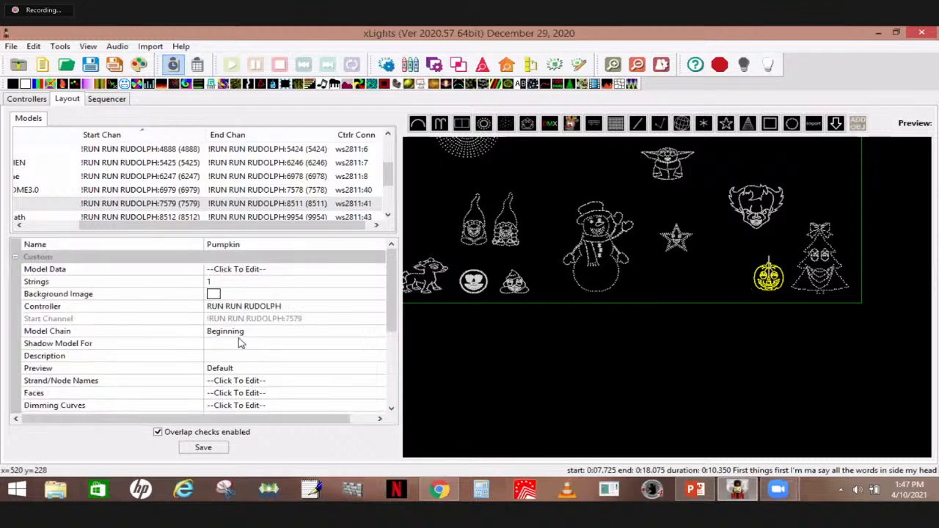
{"action": "left_click", "coordinate": [374, 394]}
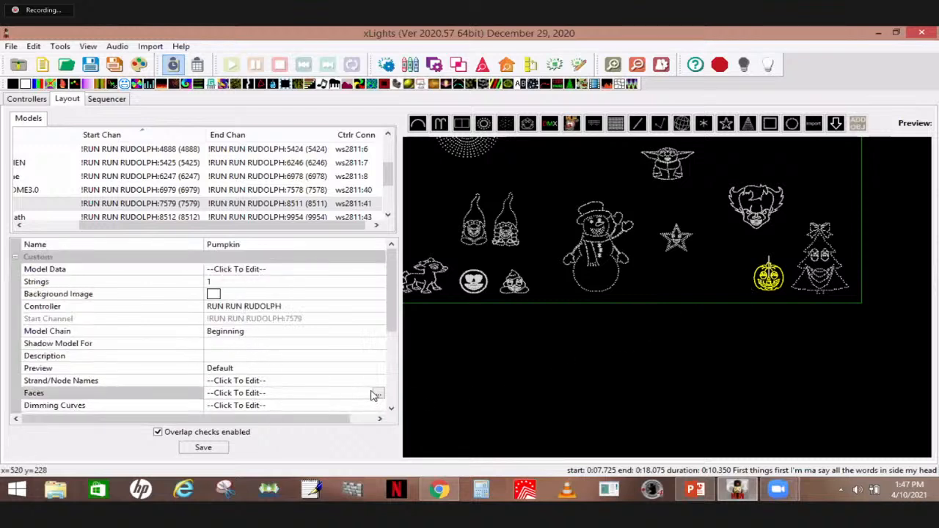
{"action": "left_click", "coordinate": [377, 394]}
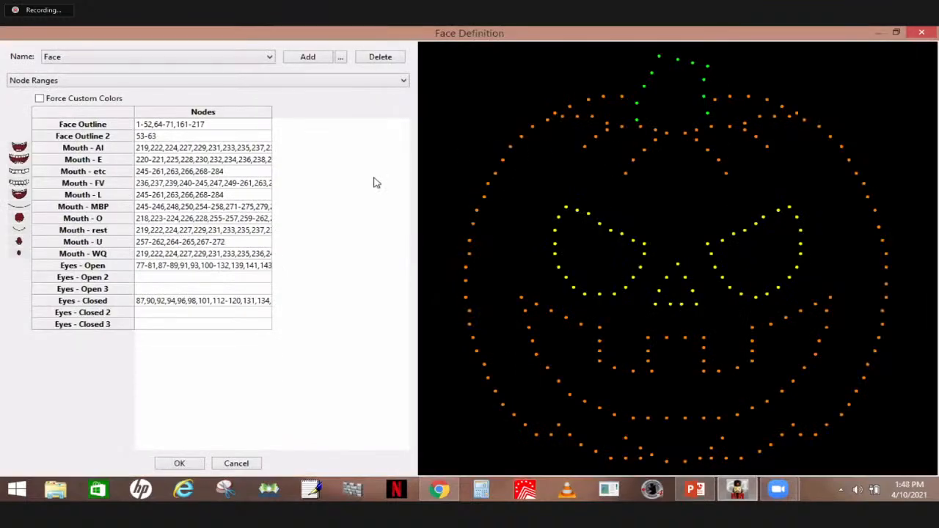
Examine which pumpkin nodes are assigned to Face Outline, Face Outline 2, Eyes - Open and Eyes - Closed.
{"action": "left_click", "coordinate": [152, 142]}
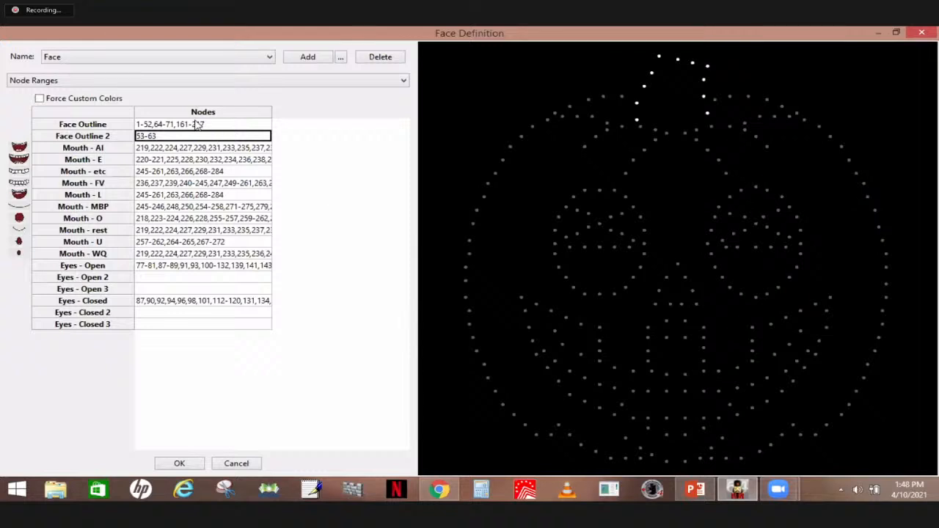
{"action": "left_click", "coordinate": [162, 126]}
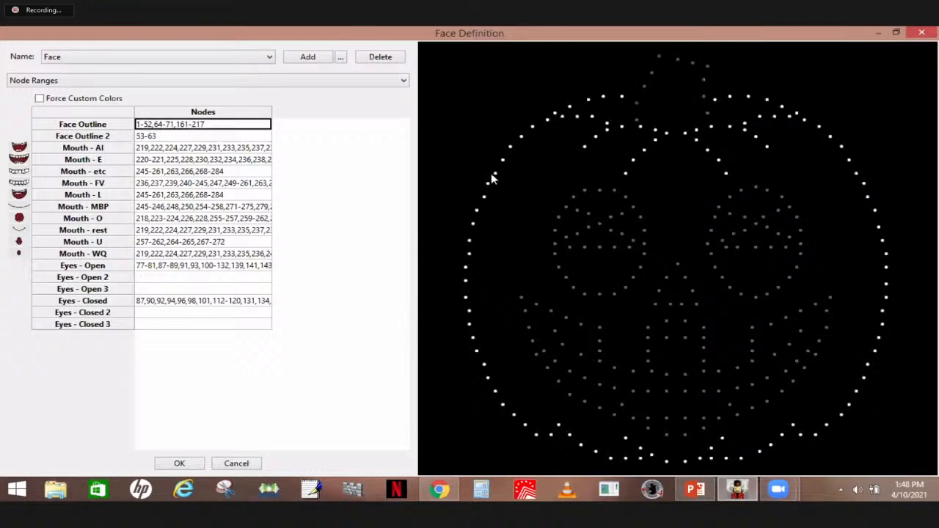
{"action": "left_click", "coordinate": [175, 139]}
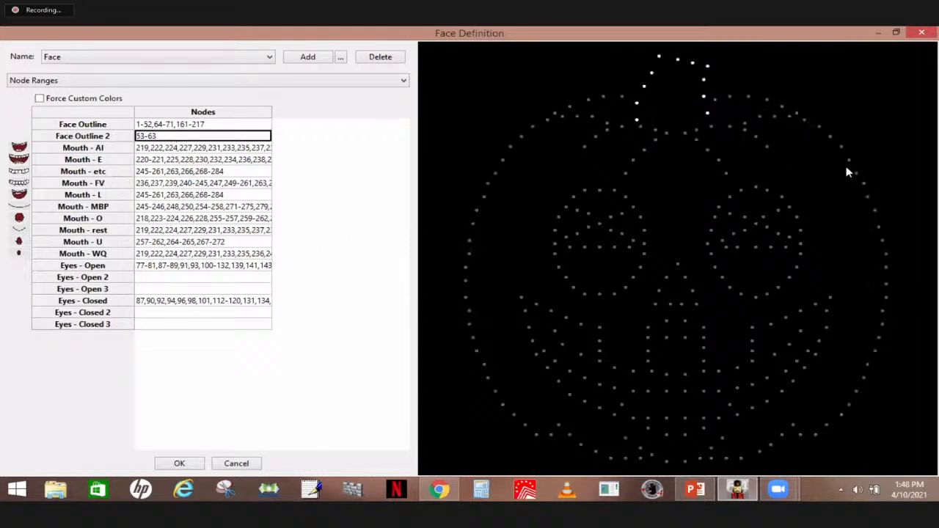
{"action": "left_click", "coordinate": [168, 268]}
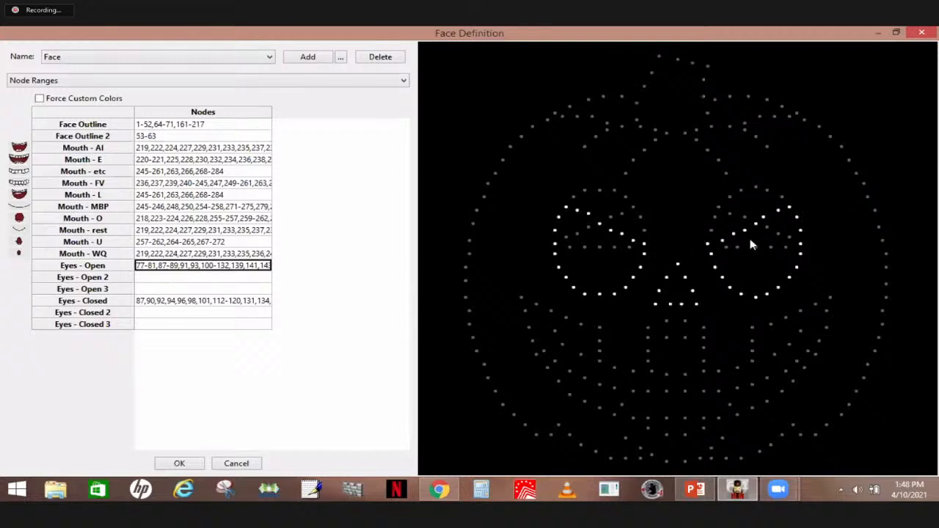
{"action": "left_click", "coordinate": [157, 304]}
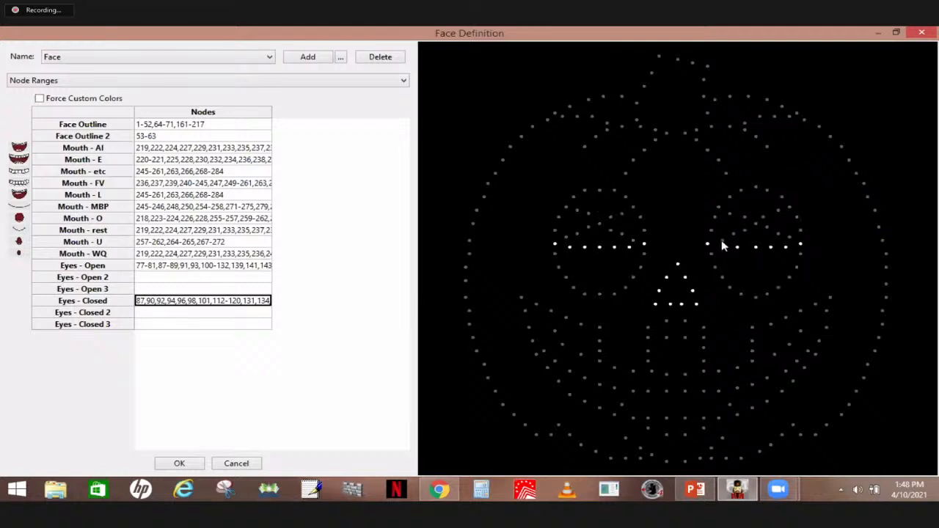
{"action": "left_click", "coordinate": [173, 269]}
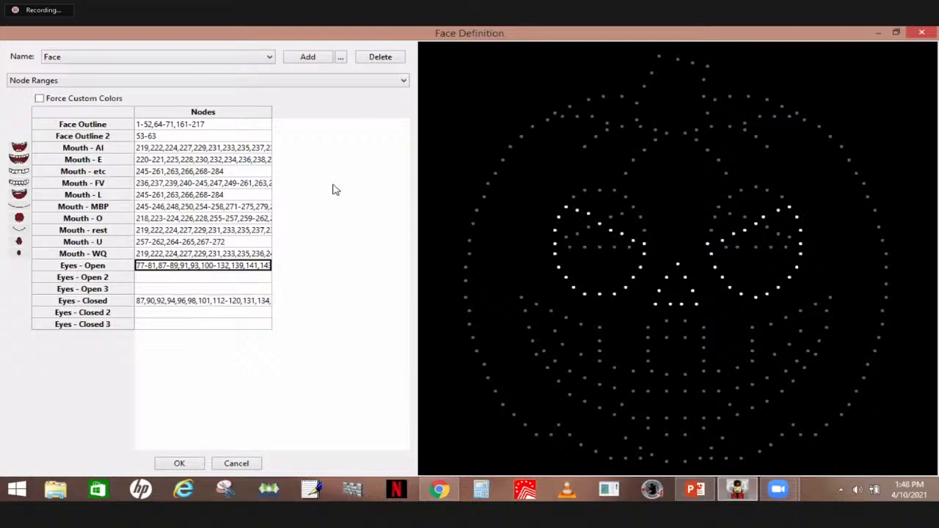
Add a trial face definition named "tt" of the Node Ranges type and delete it again.
{"action": "left_click", "coordinate": [321, 60]}
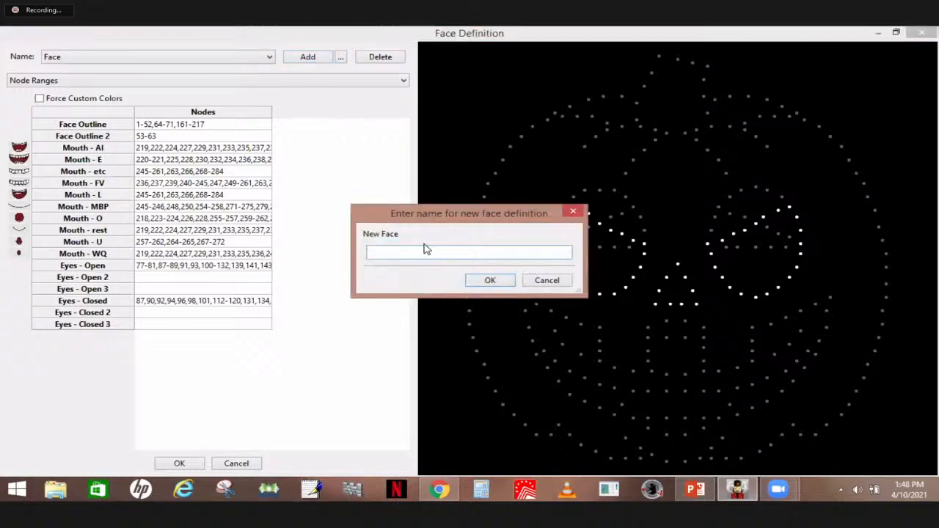
{"action": "type", "text": "tt"}
{"action": "key", "text": "Return"}
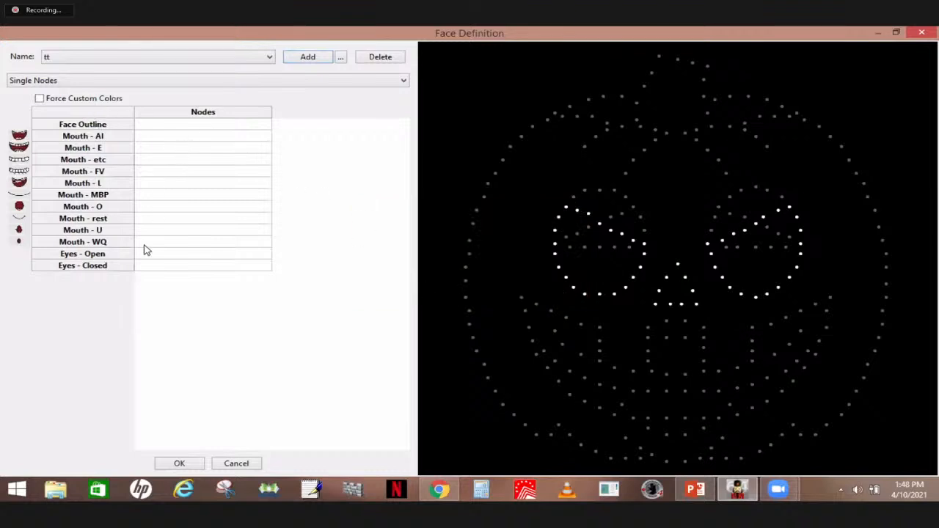
{"action": "left_click", "coordinate": [37, 81]}
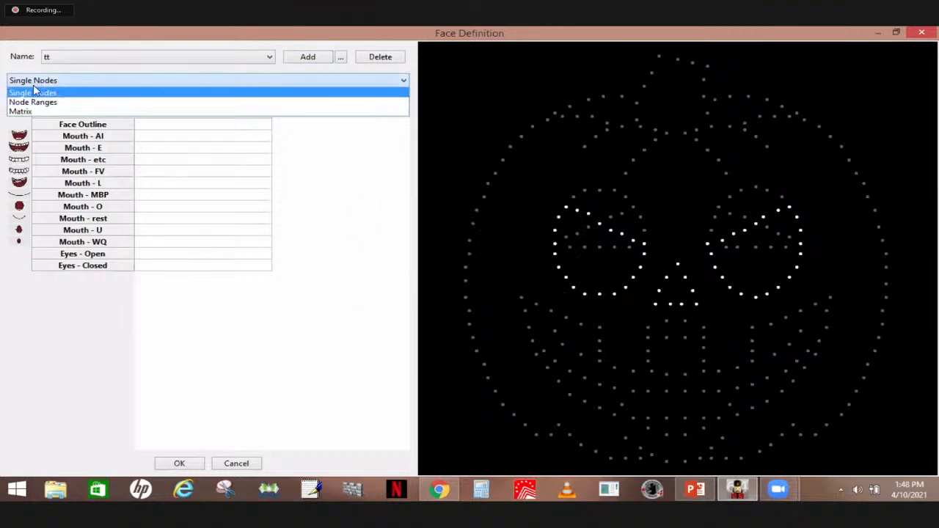
{"action": "left_click", "coordinate": [30, 103]}
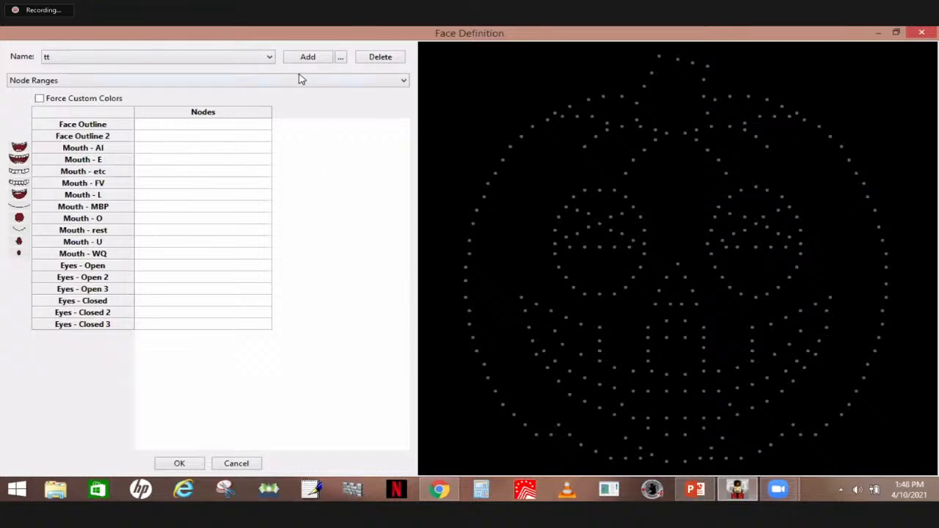
{"action": "left_click", "coordinate": [381, 57]}
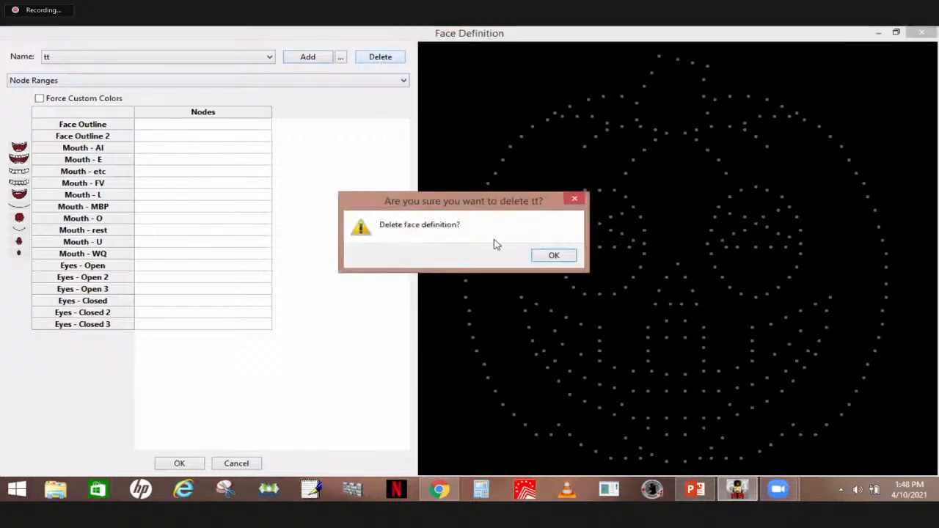
{"action": "left_click", "coordinate": [554, 257]}
Copy the existing Face definition to a new face definition named "Jackolantern".
{"action": "left_click", "coordinate": [341, 58]}
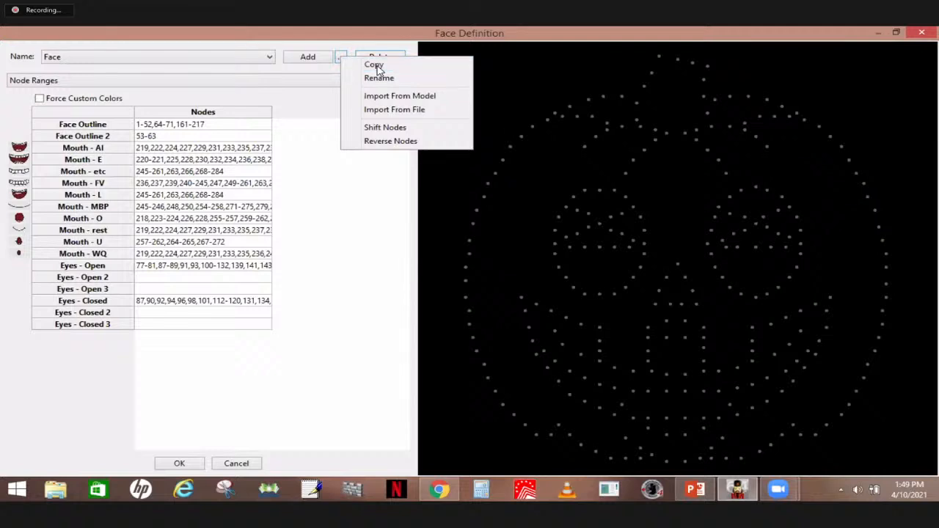
{"action": "left_click", "coordinate": [378, 70]}
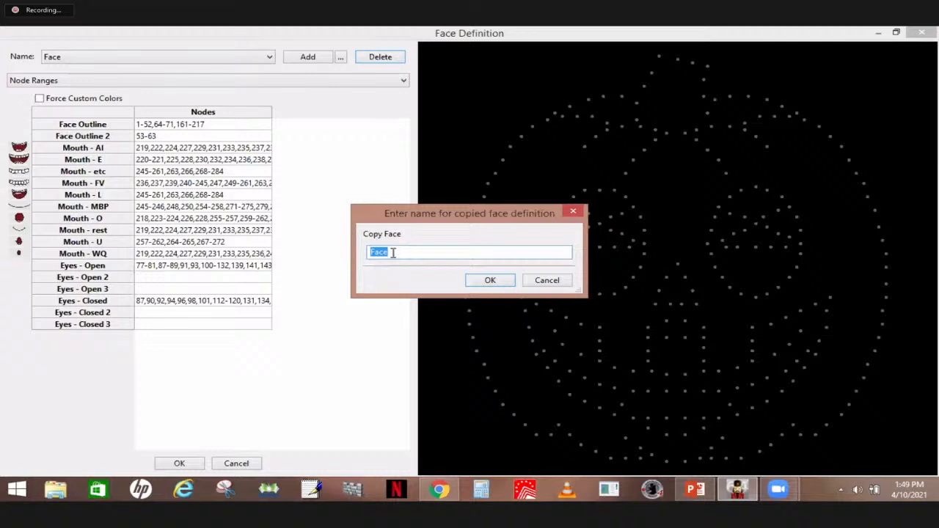
{"action": "type", "text": "Jackolantern"}
{"action": "left_click", "coordinate": [489, 281]}
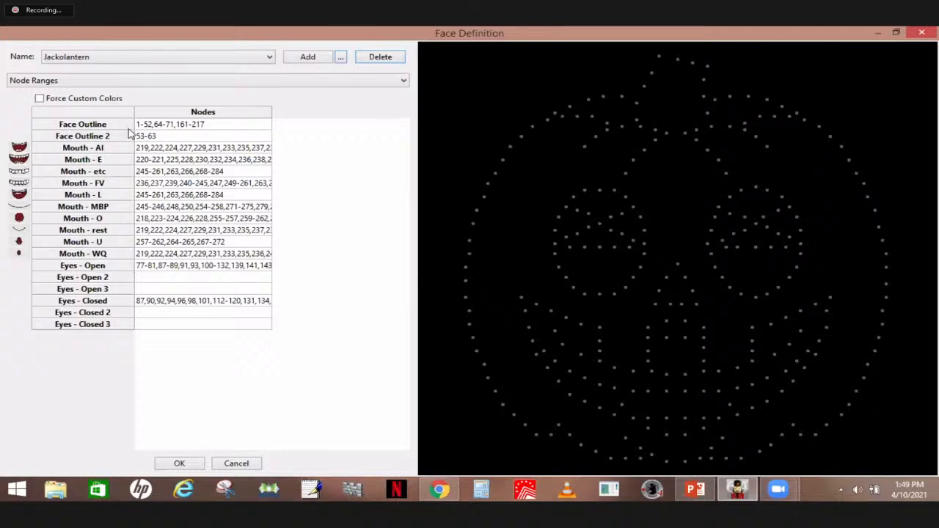
Force custom colors in the Jackolantern definition and set the Face Outline color to orange.
{"action": "left_click", "coordinate": [40, 100]}
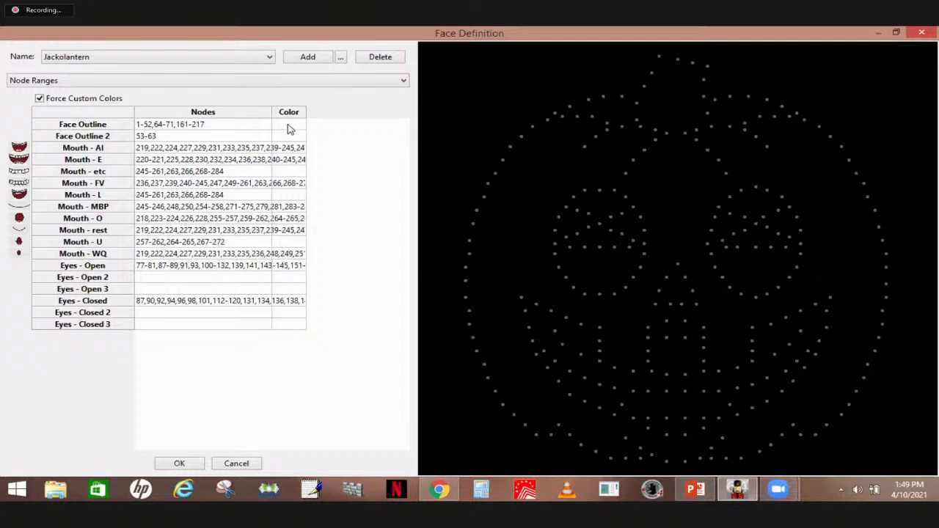
{"action": "left_click", "coordinate": [184, 126]}
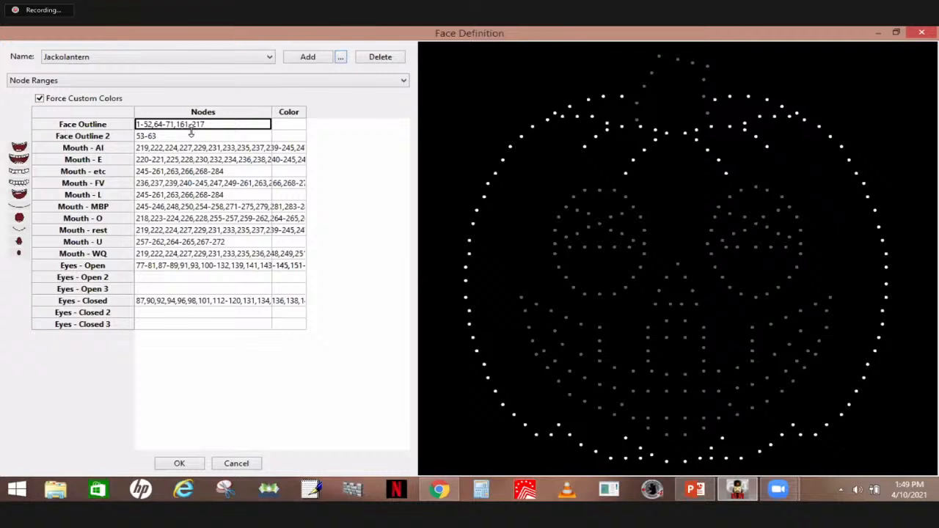
{"action": "left_click", "coordinate": [288, 125]}
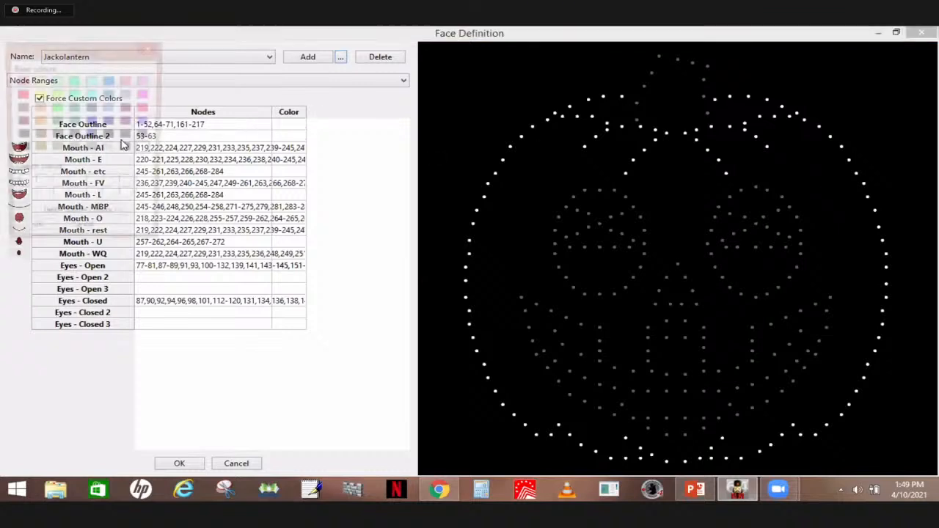
{"action": "left_click", "coordinate": [39, 121]}
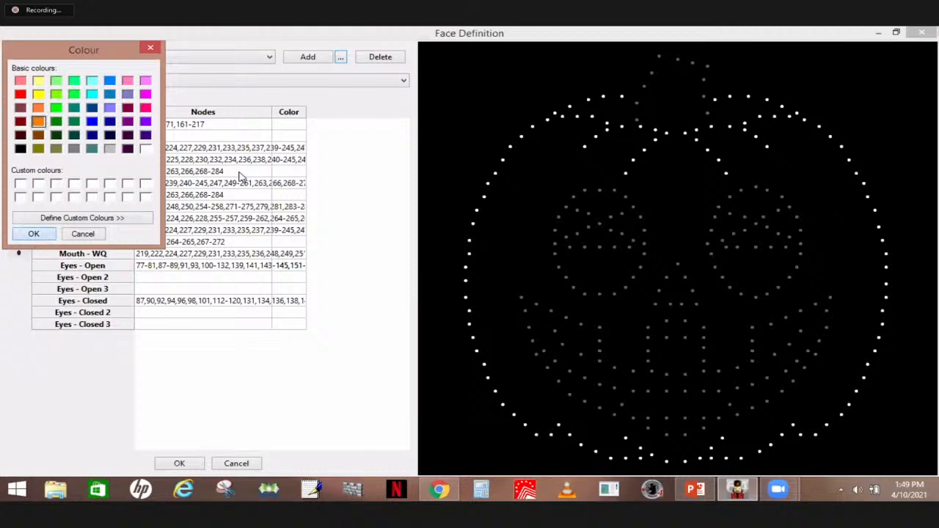
{"action": "key", "text": "Return"}
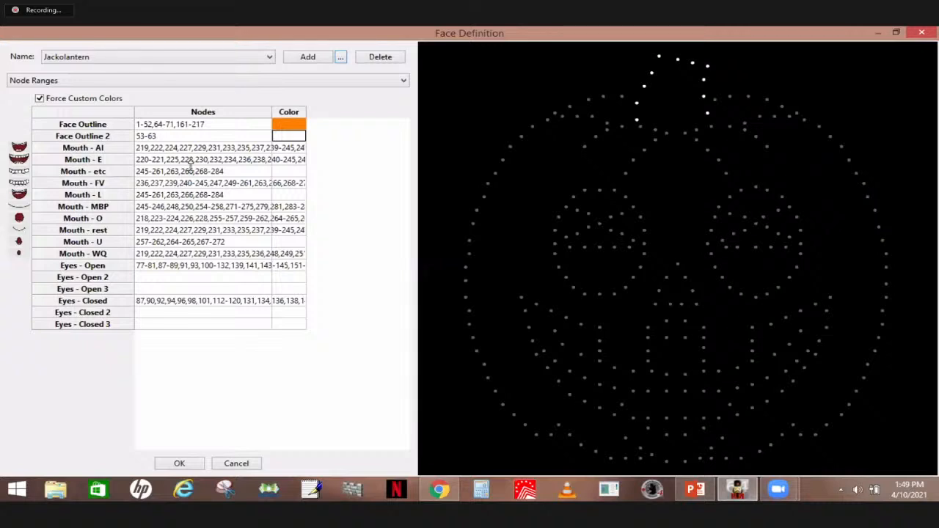
Set the Face Outline 2 color to bright green and the Mouth - AI and Mouth - E colors to orange.
{"action": "left_click", "coordinate": [202, 147]}
{"action": "left_click", "coordinate": [280, 157]}
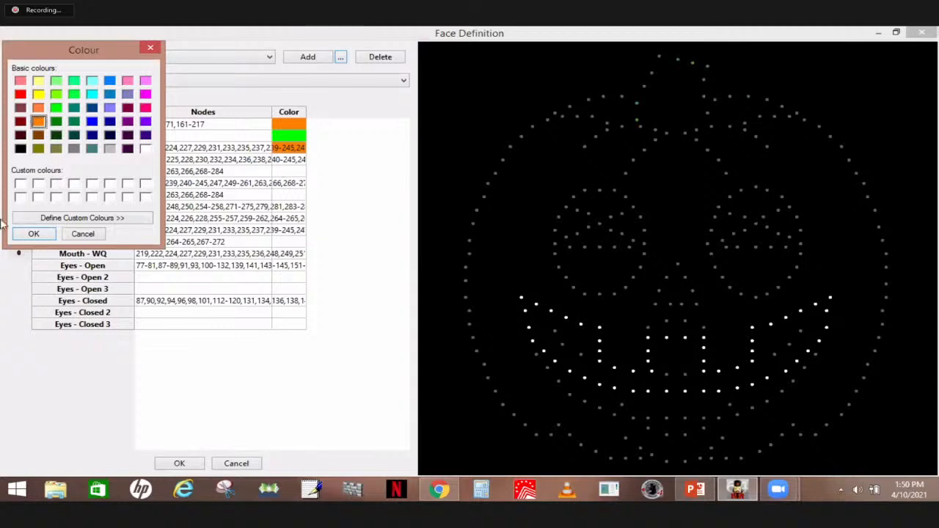
{"action": "left_click", "coordinate": [34, 233]}
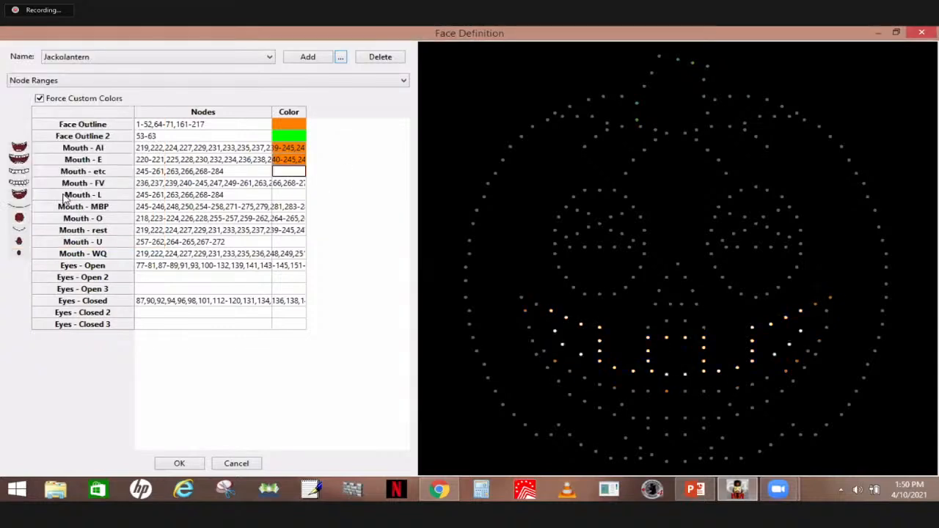
Set the custom colors of Mouth - etc, Mouth - FV, Mouth - L and Mouth - MBP to orange.
{"action": "left_click", "coordinate": [50, 137]}
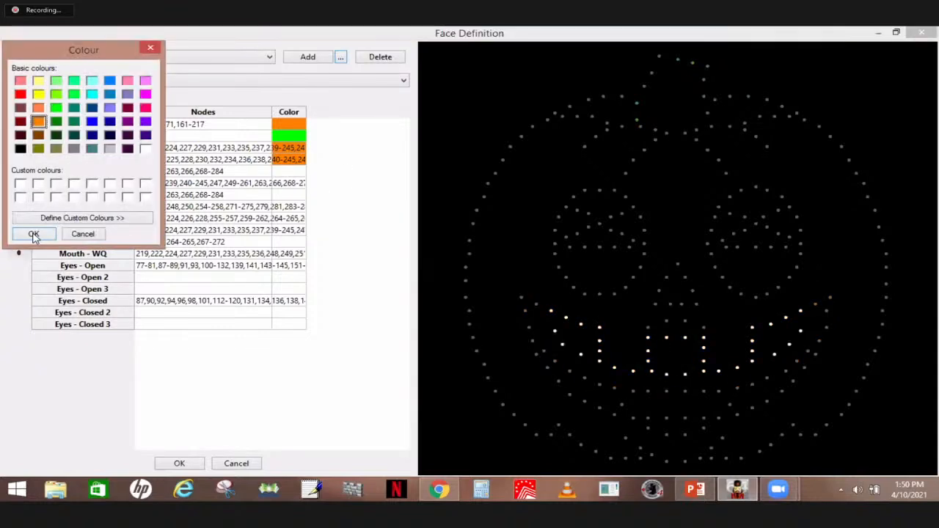
{"action": "left_click", "coordinate": [85, 233]}
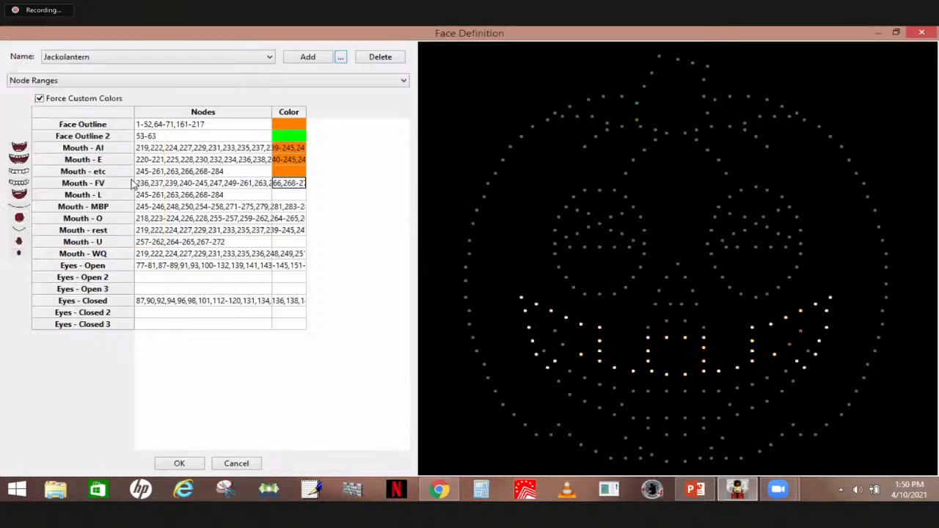
{"action": "left_click", "coordinate": [47, 135]}
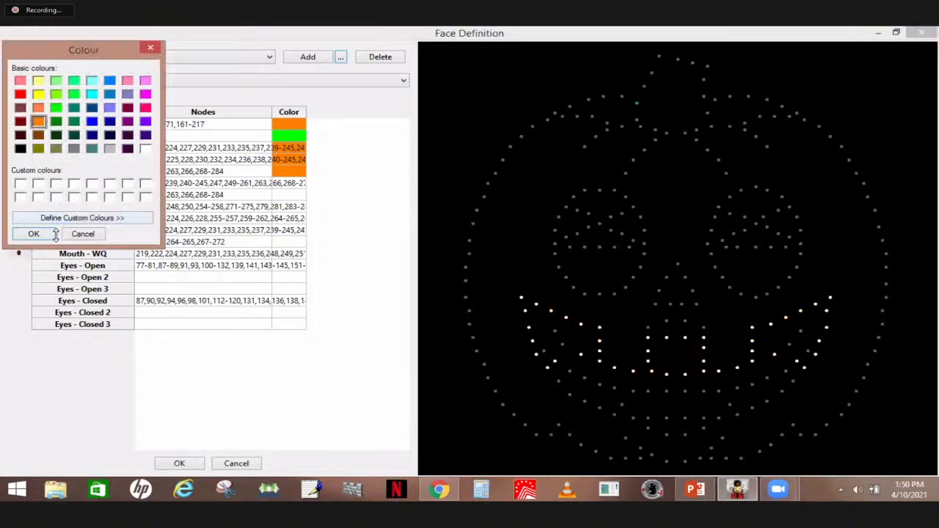
{"action": "key", "text": "Return"}
{"action": "left_click", "coordinate": [40, 121]}
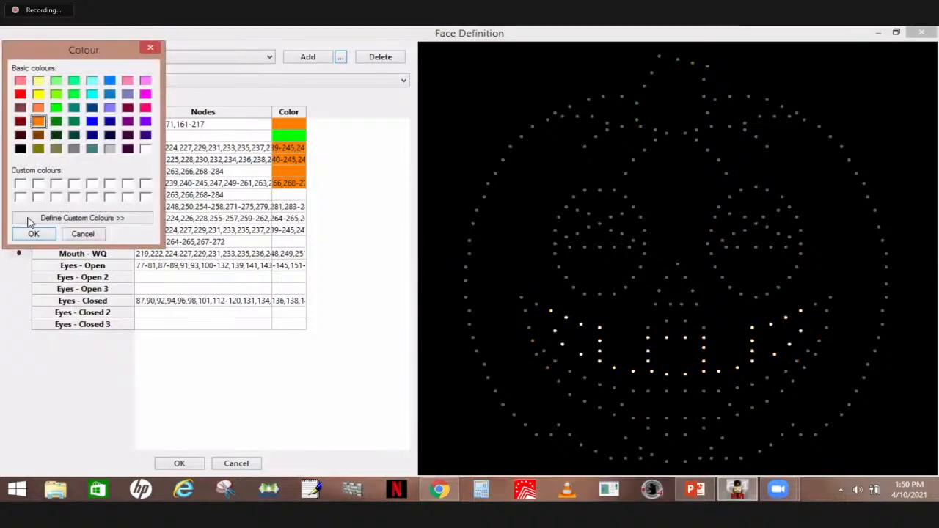
{"action": "left_click", "coordinate": [35, 234]}
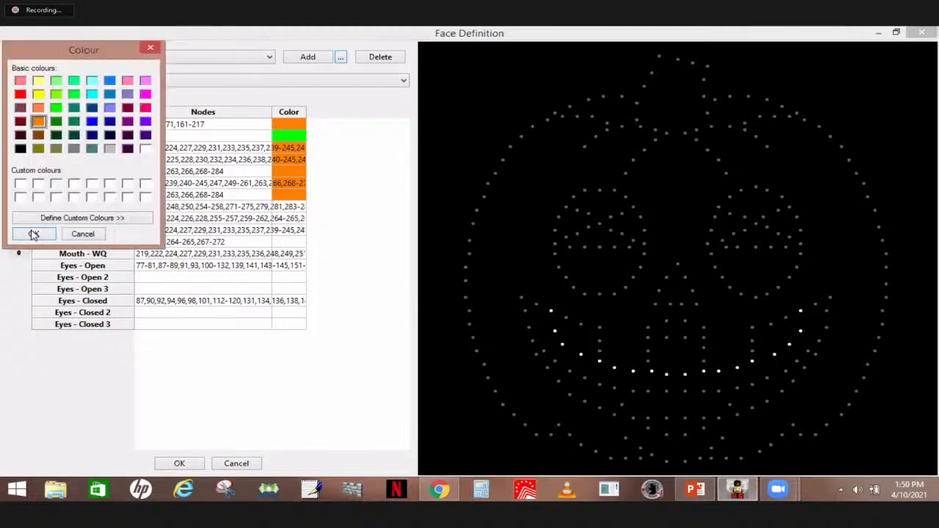
{"action": "left_click", "coordinate": [34, 234]}
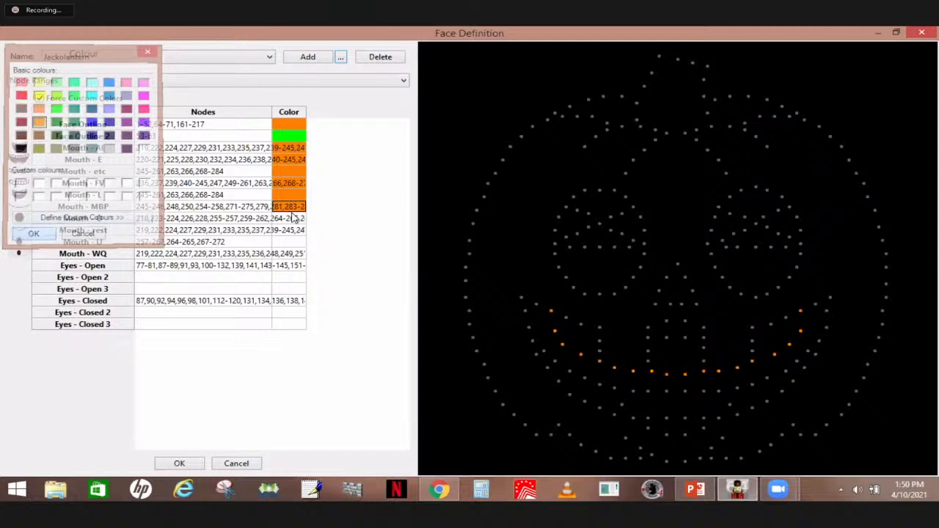
Set the custom colors of Mouth - O, Mouth - rest, Mouth - U and Mouth - WQ to orange.
{"action": "left_click", "coordinate": [293, 217]}
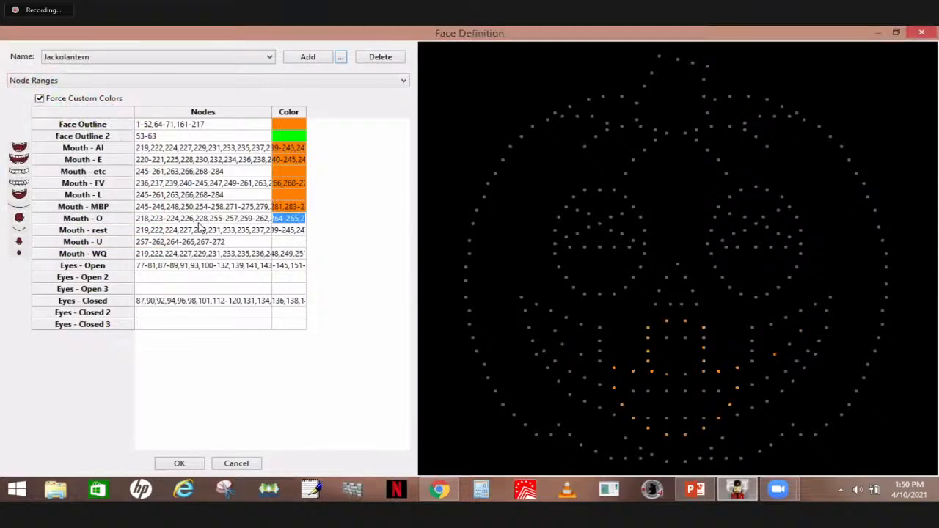
{"action": "left_click", "coordinate": [288, 231]}
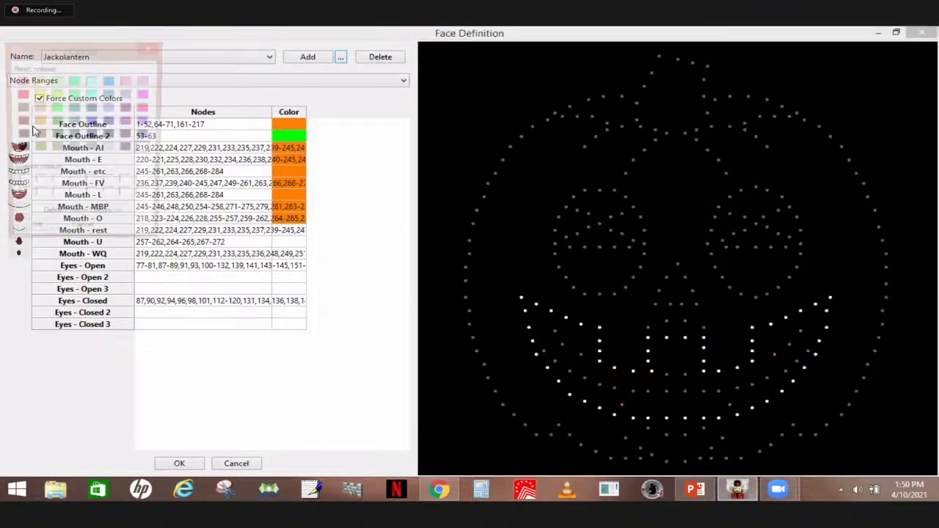
{"action": "left_click", "coordinate": [262, 246]}
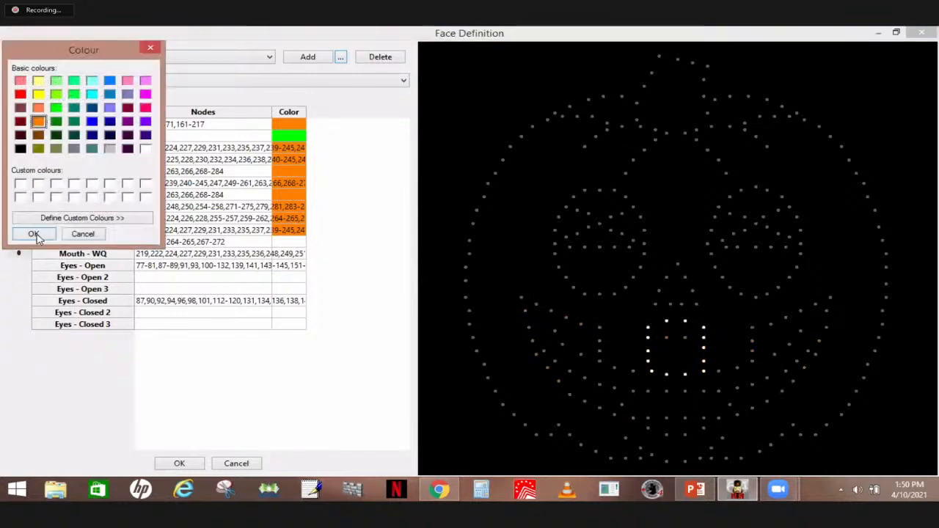
{"action": "left_click", "coordinate": [294, 256]}
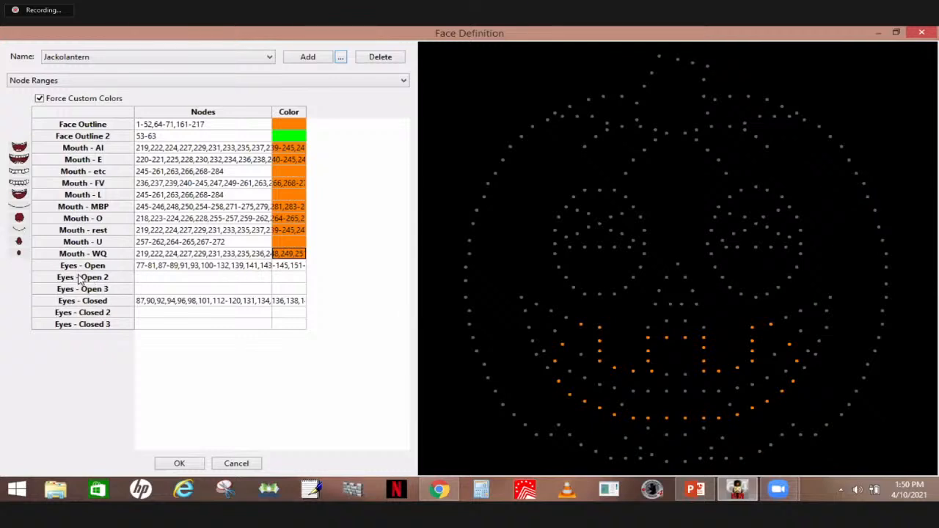
Set the custom colors of Eyes - Open and Eyes - Closed to orange and accept the Jackolantern face definition.
{"action": "left_click", "coordinate": [295, 267]}
{"action": "left_click", "coordinate": [297, 270]}
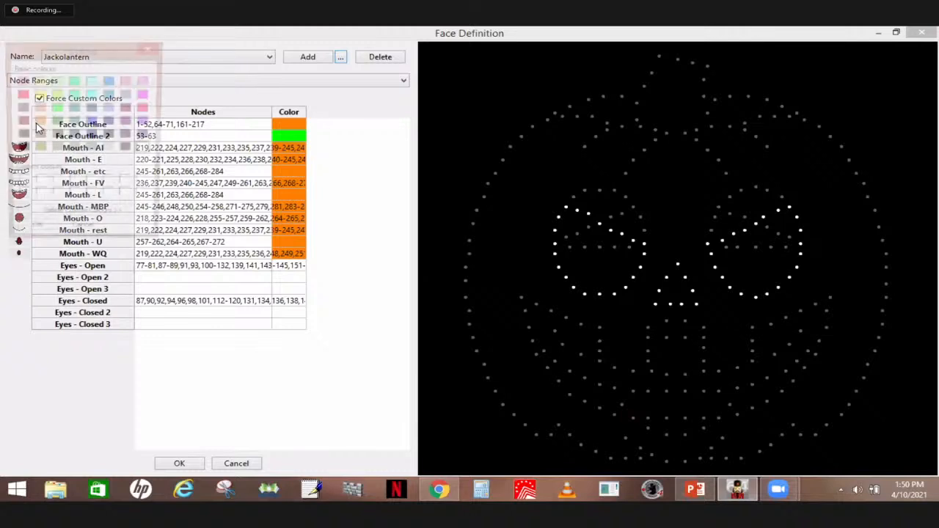
{"action": "left_click", "coordinate": [35, 236]}
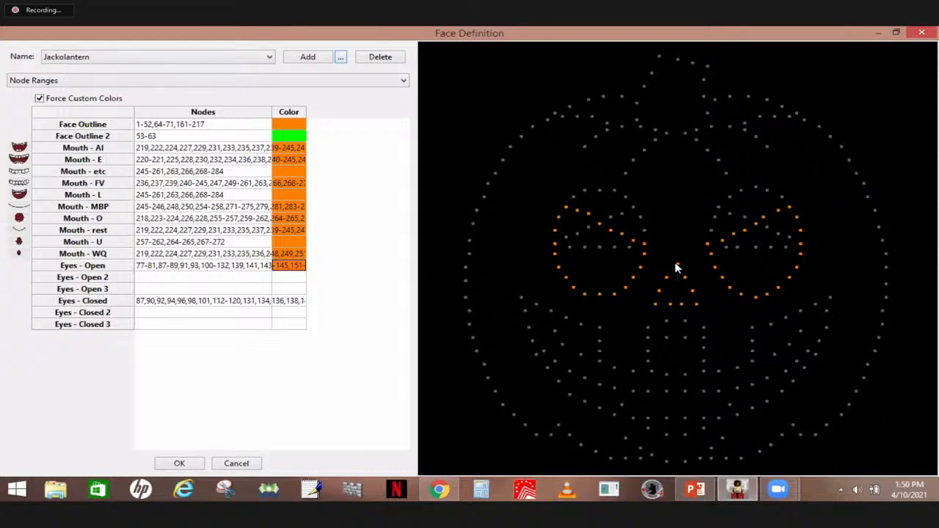
{"action": "mouse_move", "coordinate": [678, 270]}
{"action": "double_click", "coordinate": [288, 306]}
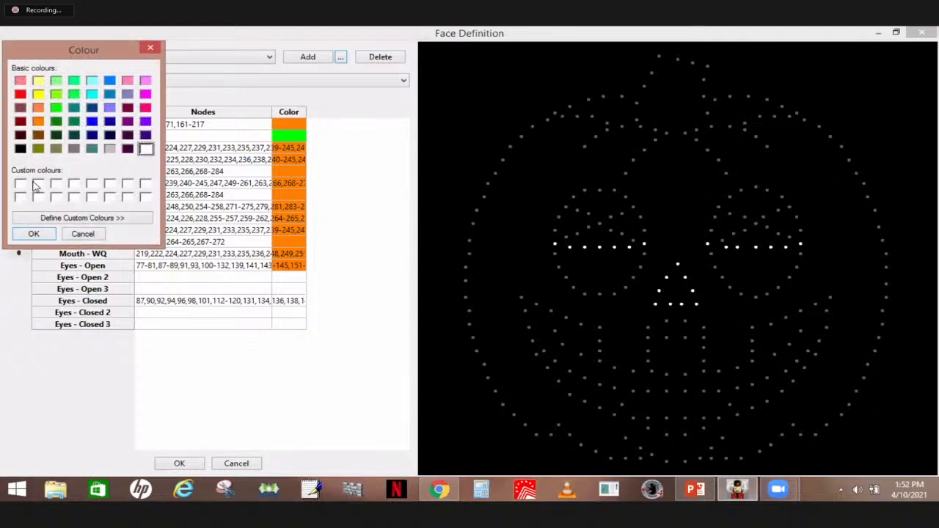
{"action": "left_click", "coordinate": [34, 235]}
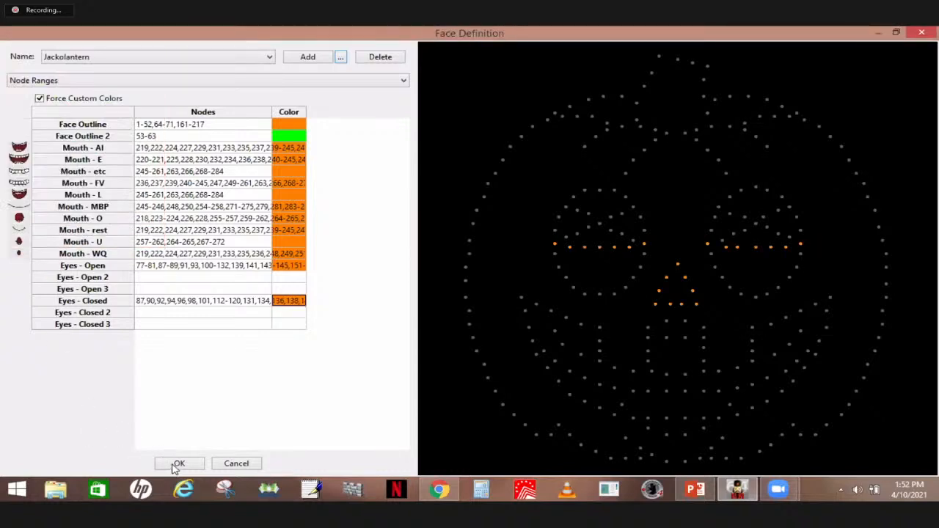
{"action": "left_click", "coordinate": [188, 463]}
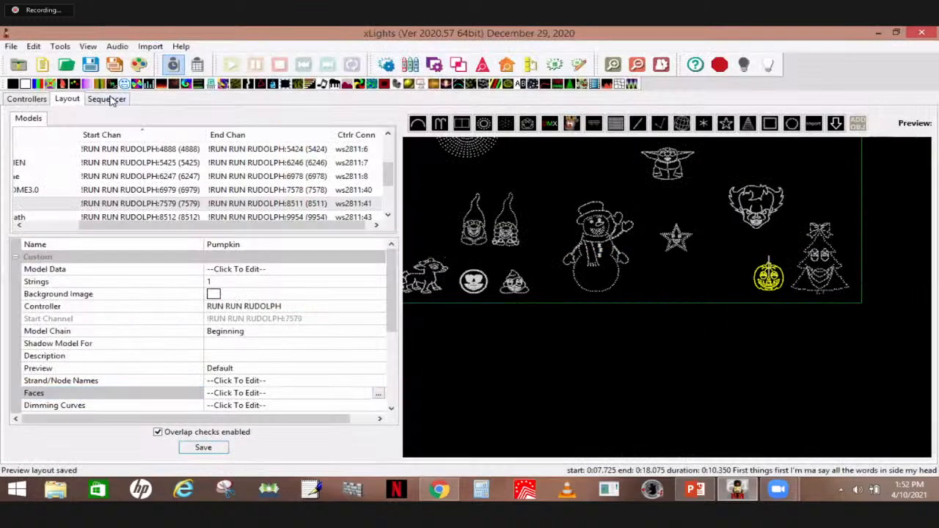
Assign the Jackolantern face definition to the Pumpkin's Faces effect in the sequence.
{"action": "left_click", "coordinate": [110, 99]}
{"action": "left_click", "coordinate": [634, 391]}
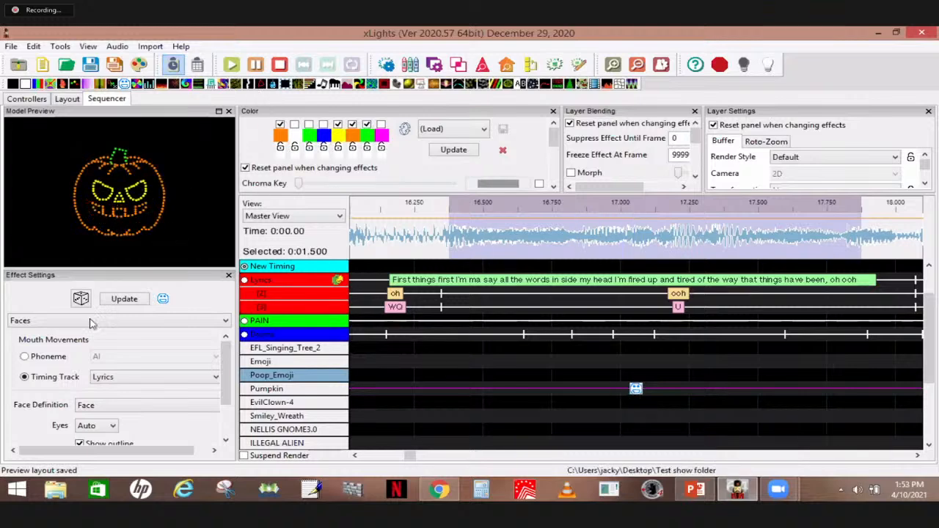
{"action": "left_click", "coordinate": [114, 412]}
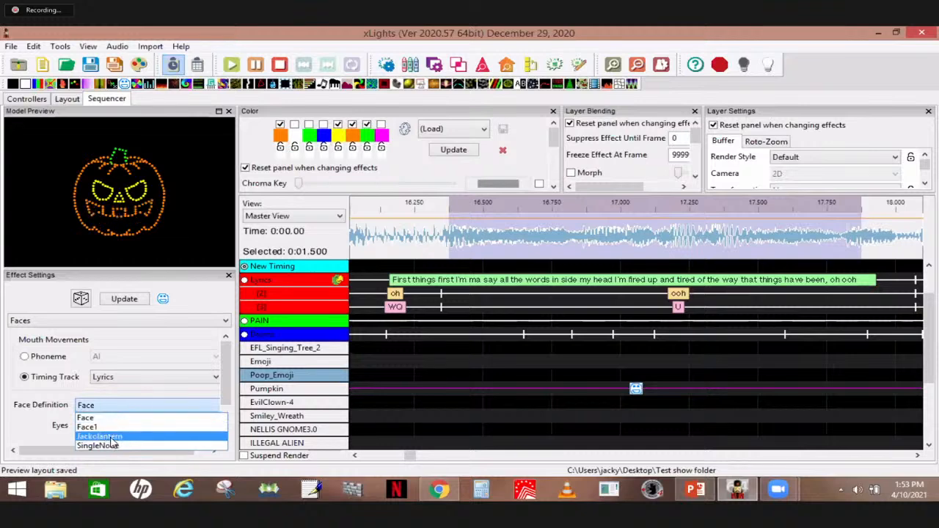
{"action": "left_click", "coordinate": [112, 438]}
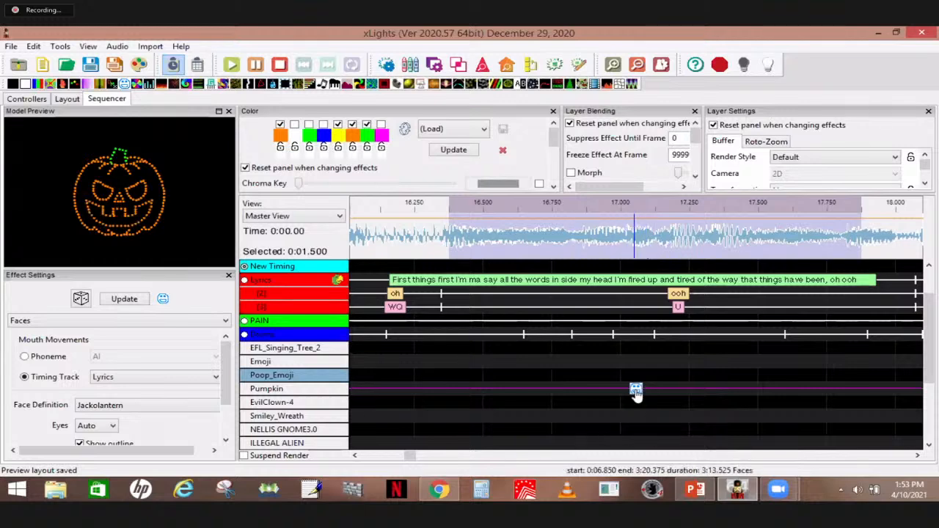
Try the Face1 definition on the Pumpkin's Faces effect.
{"action": "left_click", "coordinate": [182, 407]}
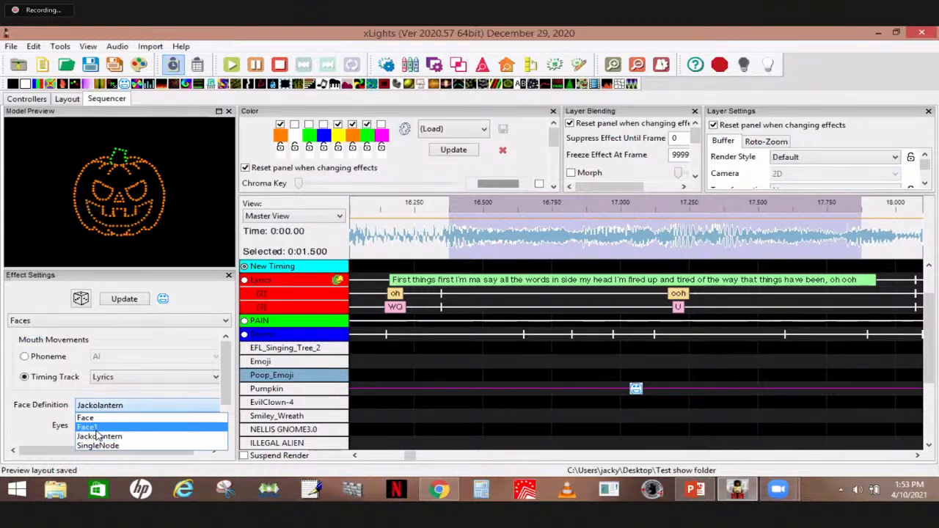
{"action": "left_click", "coordinate": [96, 429]}
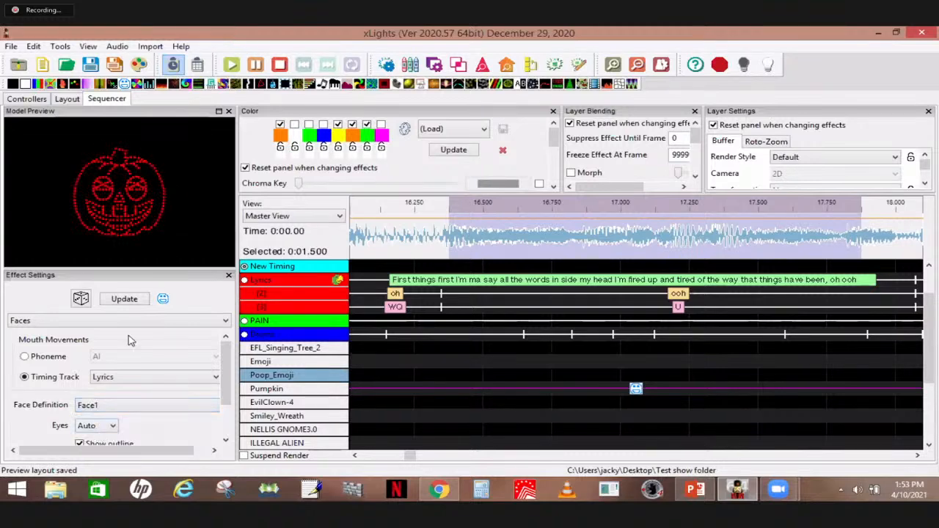
{"action": "left_click", "coordinate": [119, 408]}
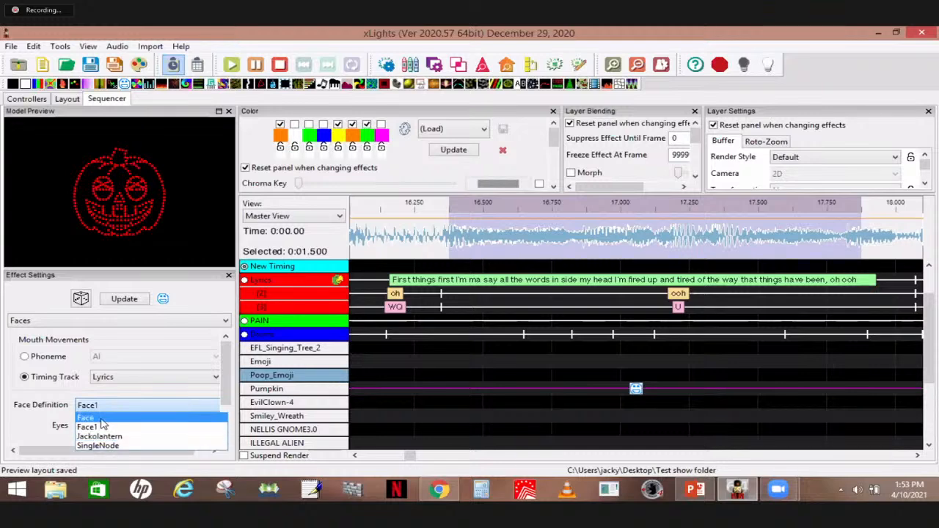
Delete the empty Face1 matrix definition from the Pumpkin model's face definitions in the layout.
{"action": "left_click", "coordinate": [71, 100]}
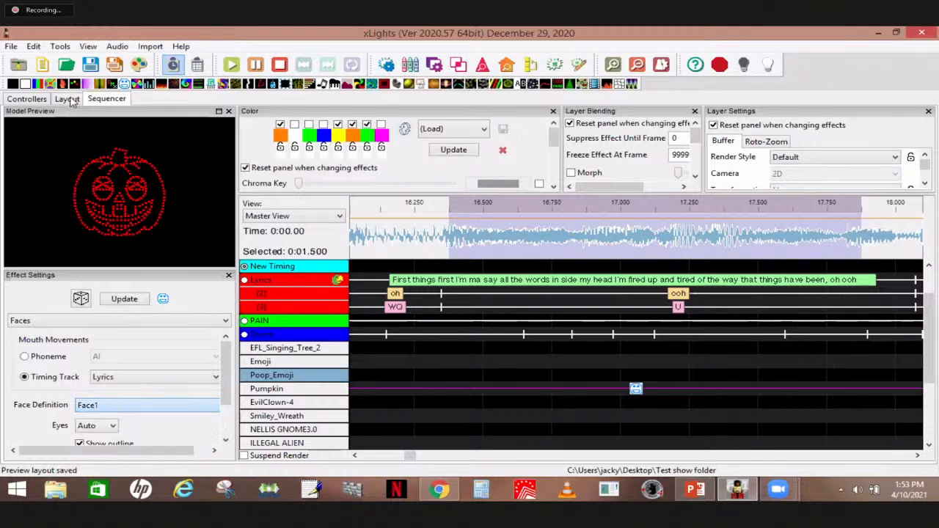
{"action": "left_click", "coordinate": [66, 99]}
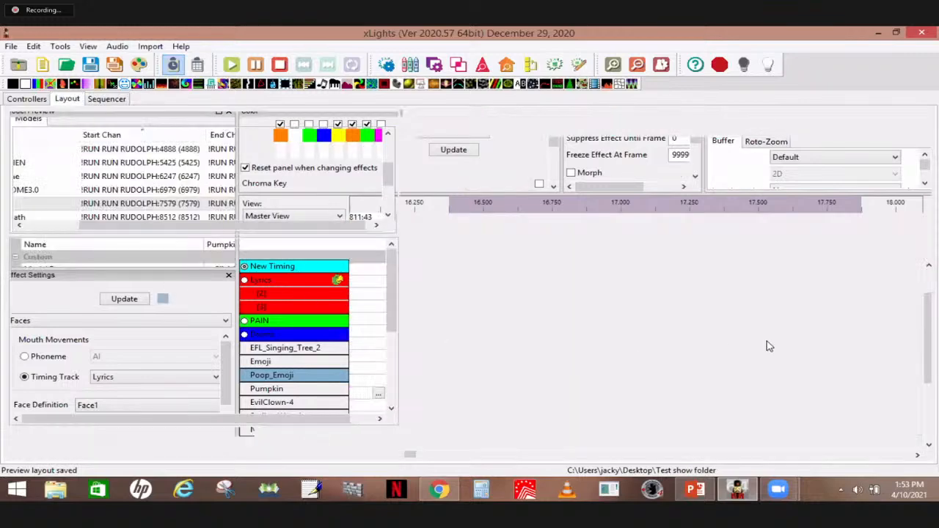
{"action": "left_click", "coordinate": [378, 394]}
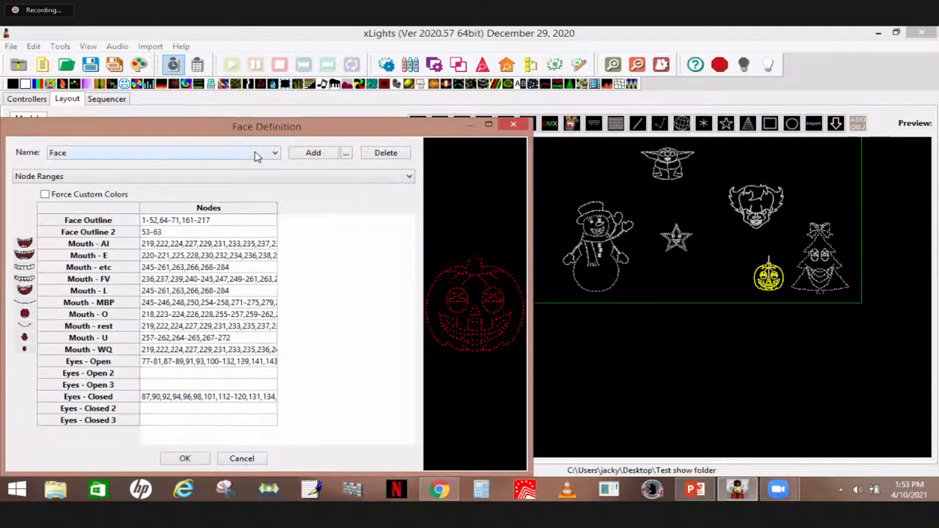
{"action": "left_click", "coordinate": [252, 154]}
{"action": "left_click", "coordinate": [150, 176]}
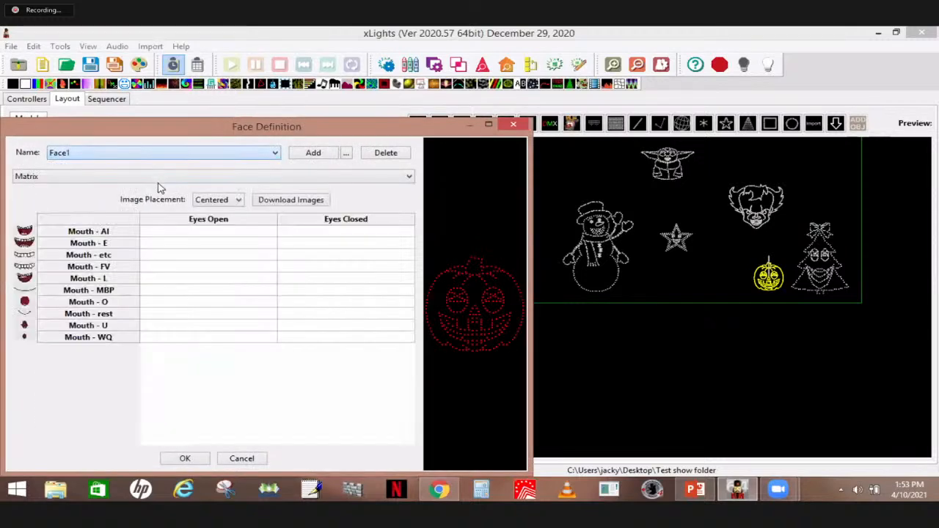
{"action": "left_click", "coordinate": [402, 153]}
{"action": "left_click", "coordinate": [345, 300]}
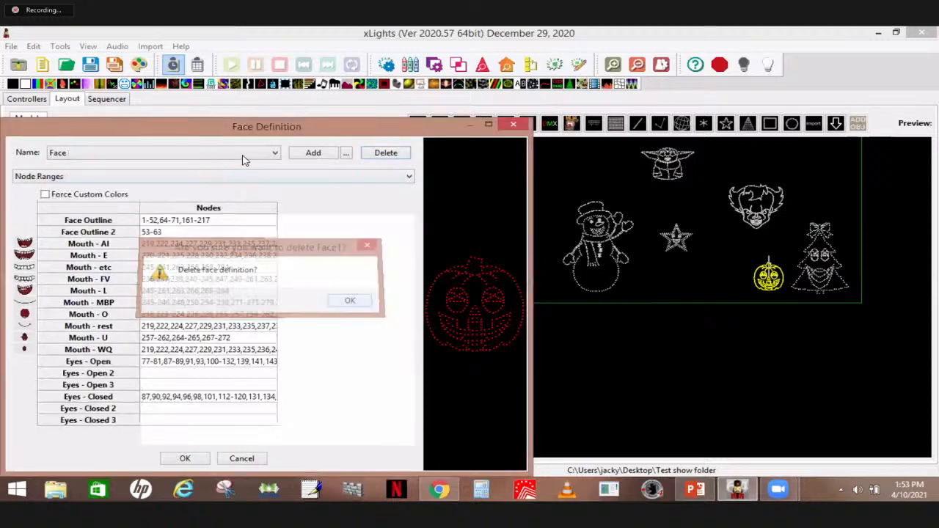
Delete the SingleNode definition from the Pumpkin model and accept the face definition changes.
{"action": "left_click", "coordinate": [242, 154]}
{"action": "left_click", "coordinate": [70, 182]}
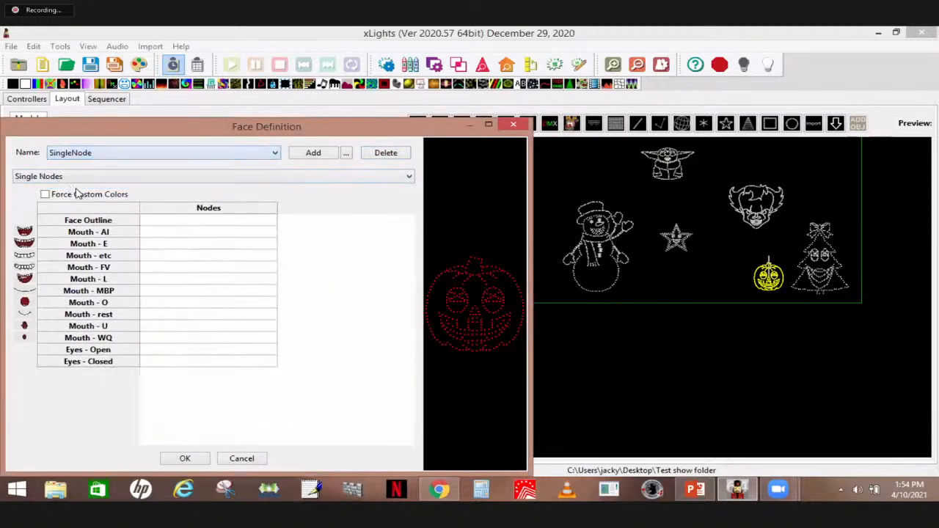
{"action": "left_click", "coordinate": [383, 154]}
{"action": "left_click", "coordinate": [348, 300]}
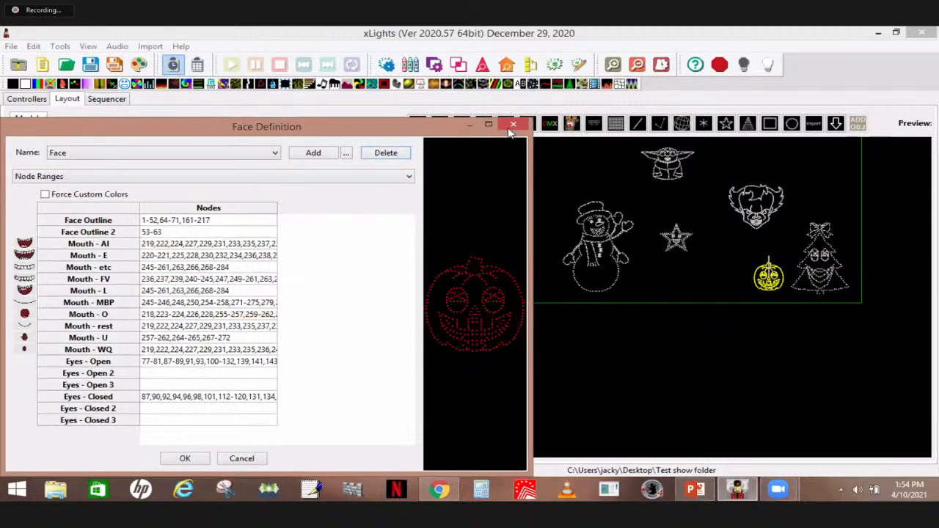
{"action": "left_click", "coordinate": [185, 458]}
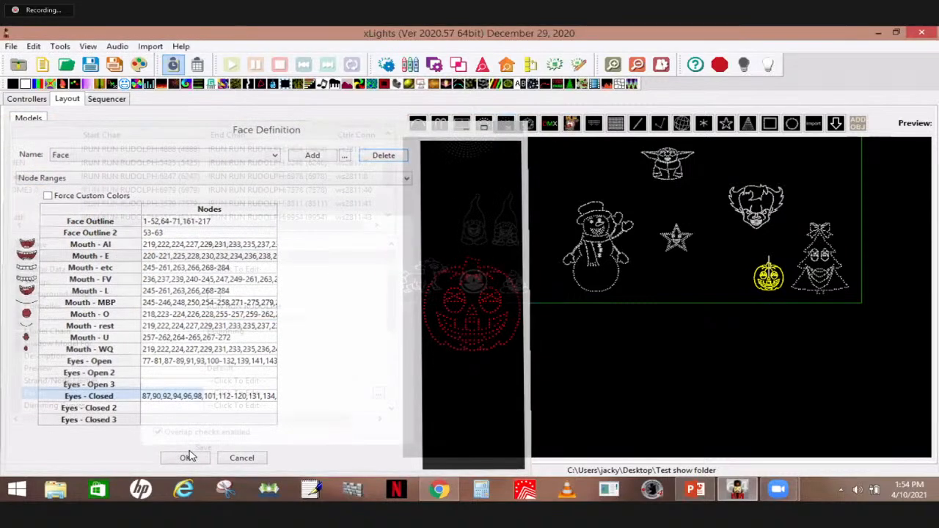
Return to the sequence and switch the Pumpkin's Faces effect back to the Jackolantern definition.
{"action": "left_click", "coordinate": [120, 100]}
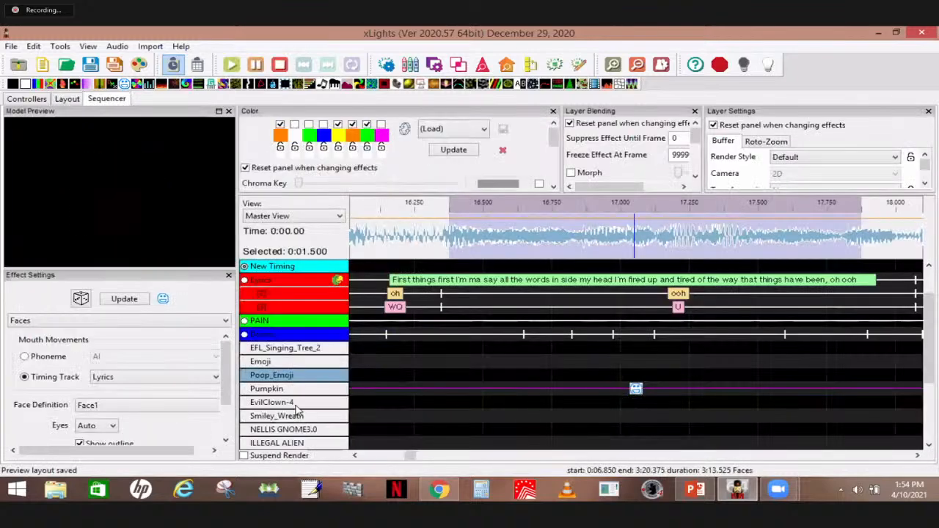
{"action": "left_click", "coordinate": [167, 412]}
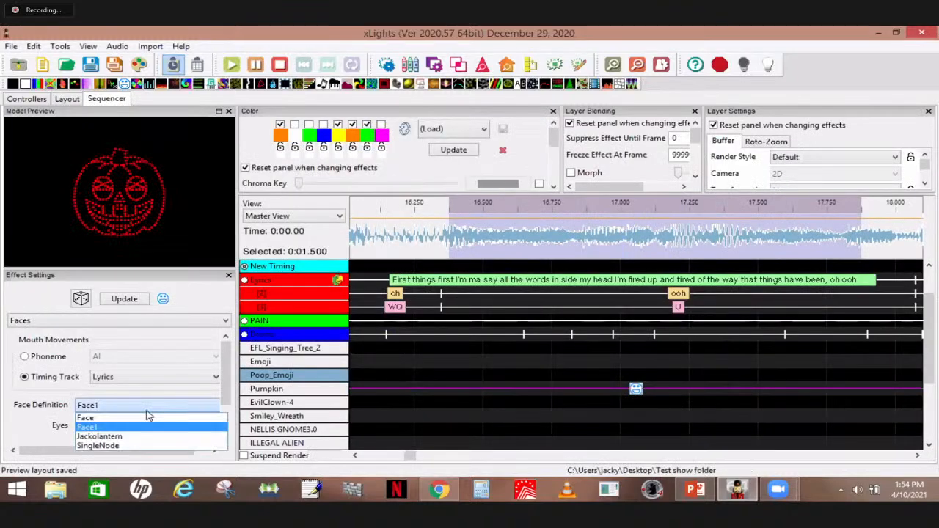
{"action": "left_click", "coordinate": [102, 436]}
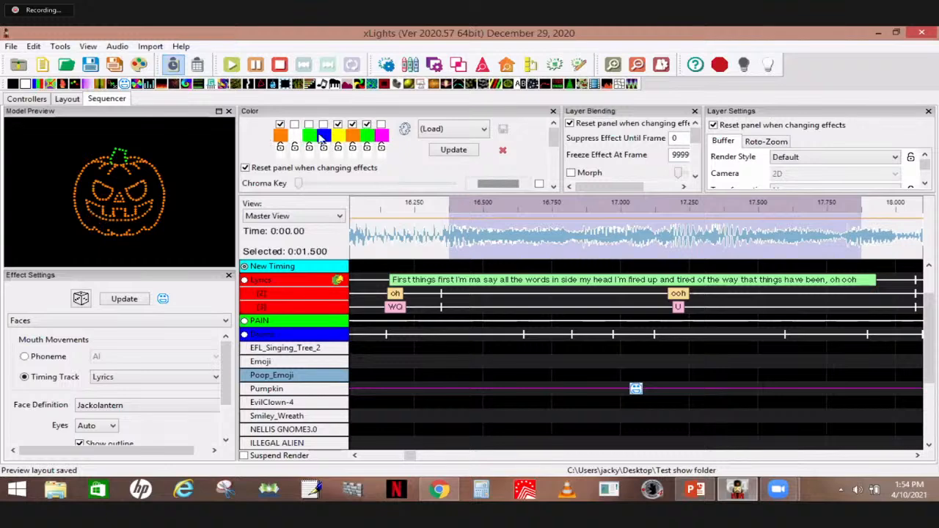
{"action": "left_click", "coordinate": [484, 129]}
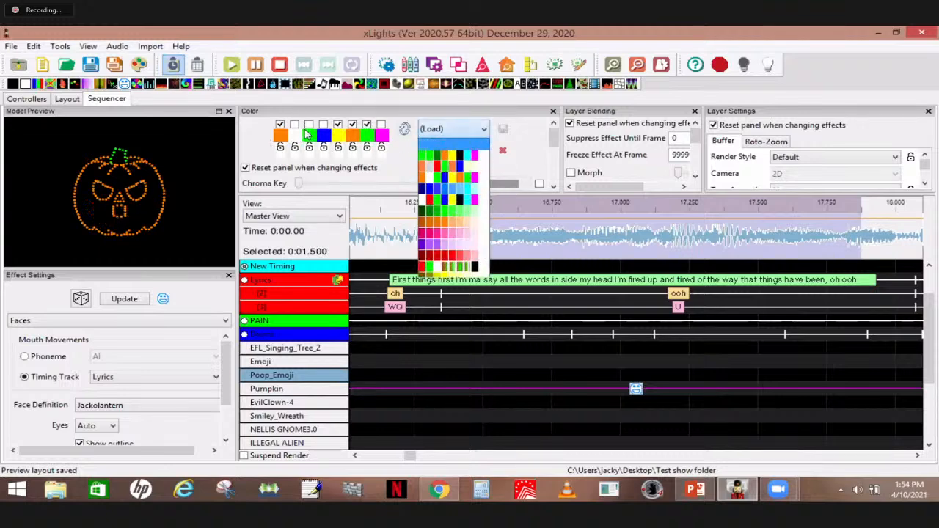
{"action": "left_click", "coordinate": [452, 145]}
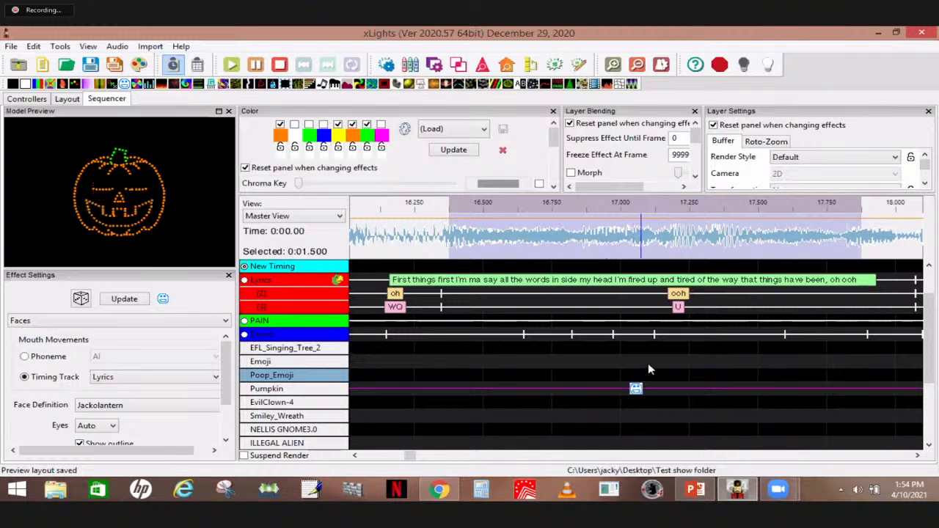
Look through the model rows in the sequence and collapse the Lyrics timing track's word and phoneme rows.
{"action": "scroll", "coordinate": [640, 366], "scroll_direction": "down", "scroll_amount": 4}
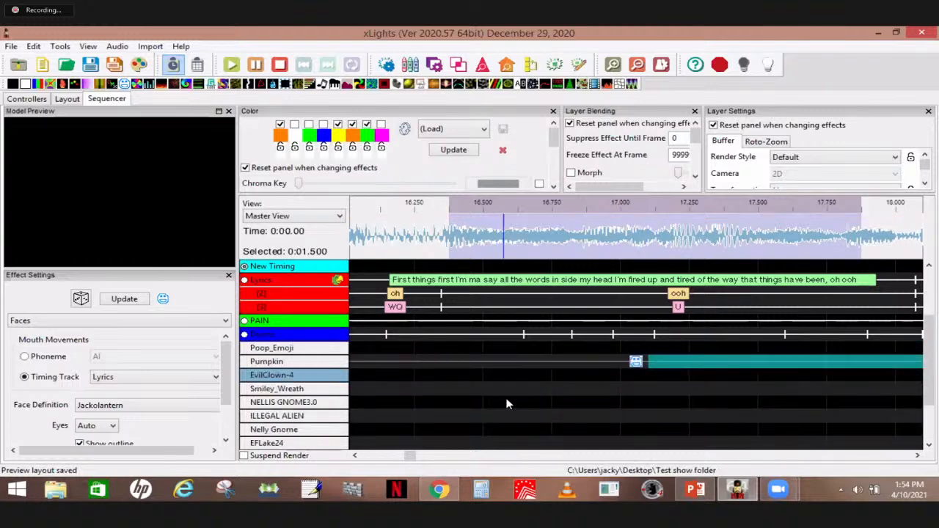
{"action": "scroll", "coordinate": [506, 404], "scroll_direction": "up", "scroll_amount": 2}
{"action": "scroll", "coordinate": [611, 404], "scroll_direction": "down", "scroll_amount": 3}
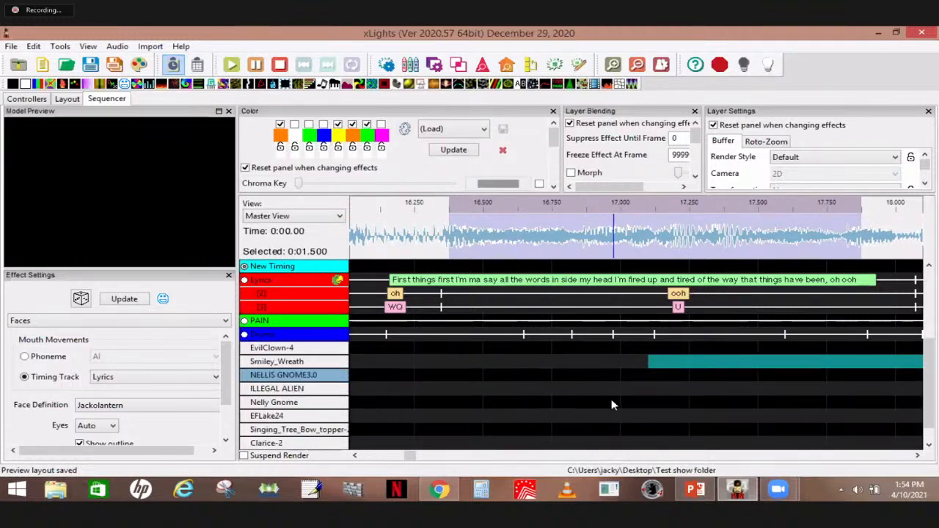
{"action": "scroll", "coordinate": [613, 407], "scroll_direction": "up", "scroll_amount": 3}
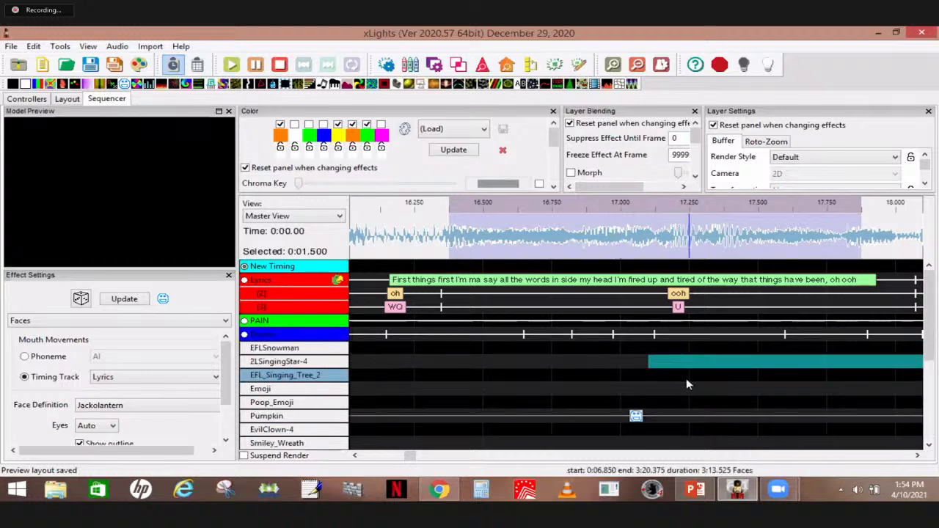
{"action": "double_click", "coordinate": [270, 284]}
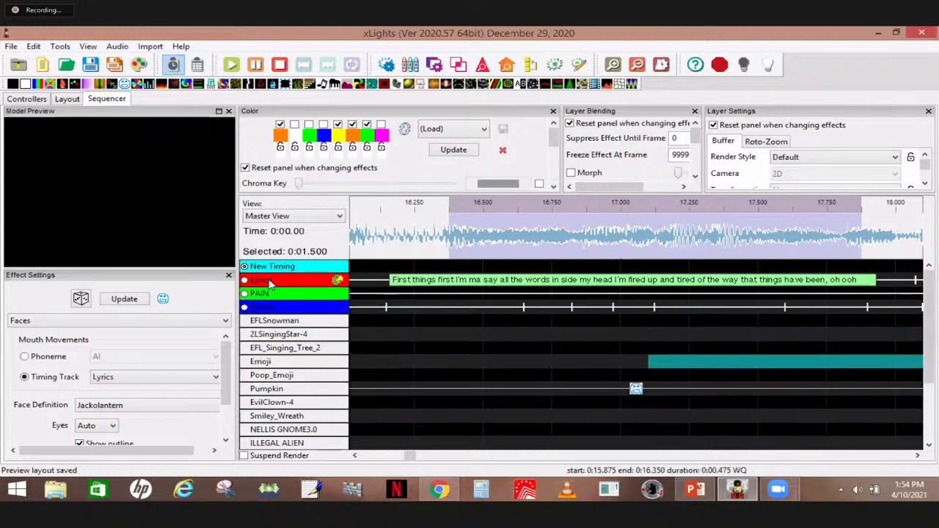
{"action": "scroll", "coordinate": [468, 373], "scroll_direction": "down", "scroll_amount": 2}
{"action": "scroll", "coordinate": [484, 389], "scroll_direction": "up", "scroll_amount": 2}
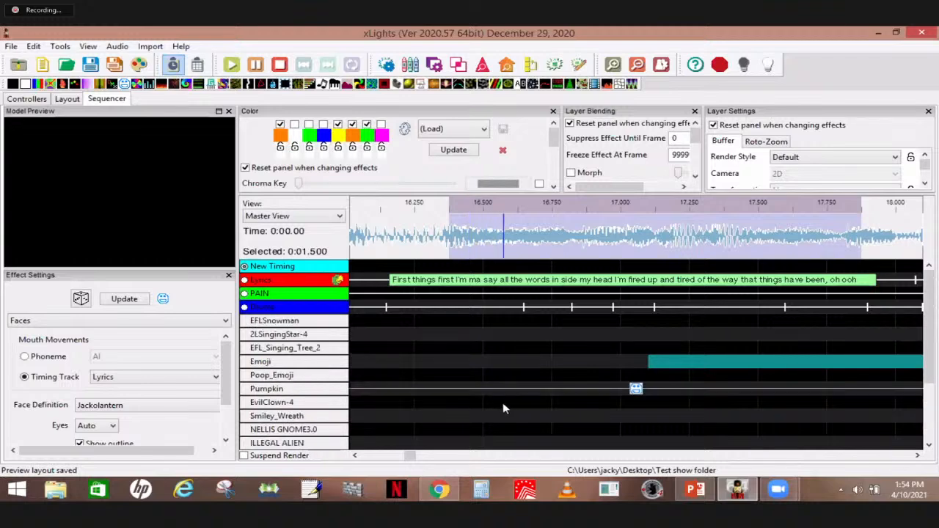
{"action": "scroll", "coordinate": [503, 404], "scroll_direction": "down", "scroll_amount": 3}
{"action": "scroll", "coordinate": [513, 407], "scroll_direction": "up", "scroll_amount": 2}
Select the 2LSingingStar-4 model in the layout and open its Face1 definition in a maximized window.
{"action": "left_click", "coordinate": [68, 99]}
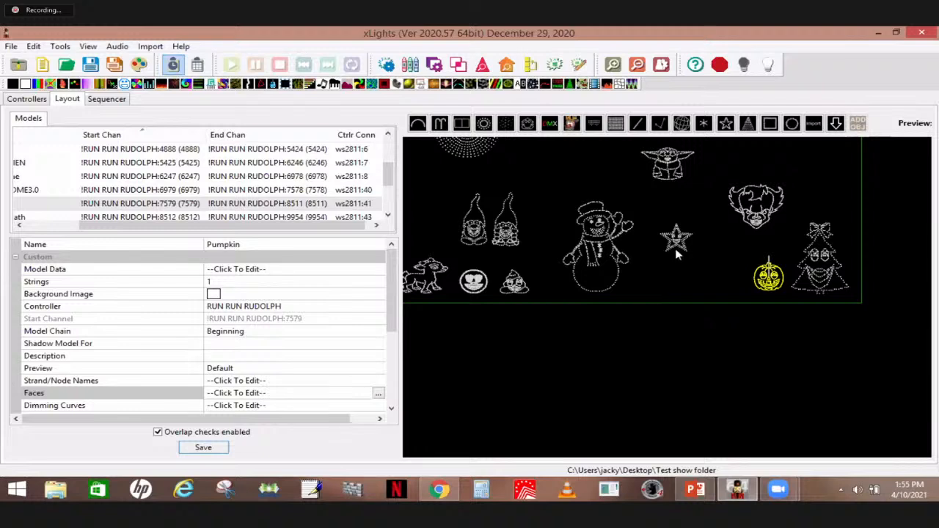
{"action": "left_click", "coordinate": [678, 248]}
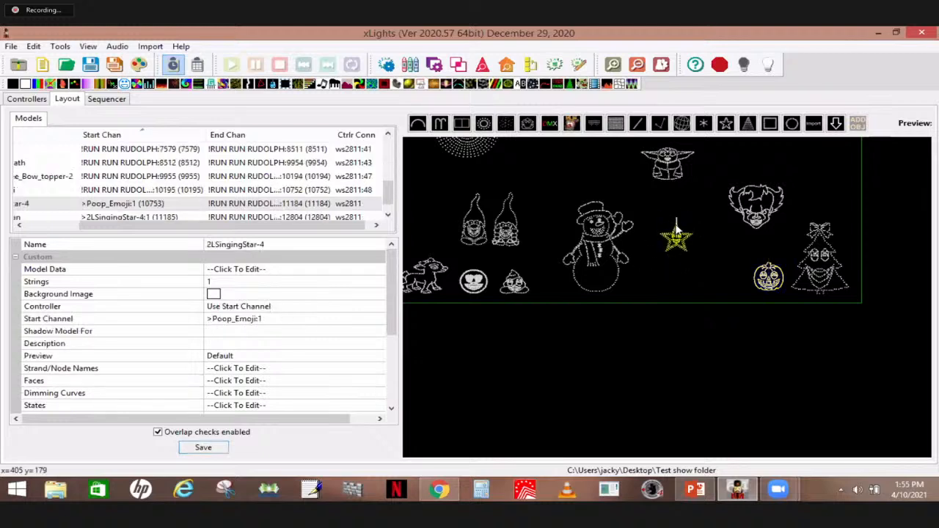
{"action": "left_click", "coordinate": [255, 384]}
{"action": "left_click", "coordinate": [380, 384]}
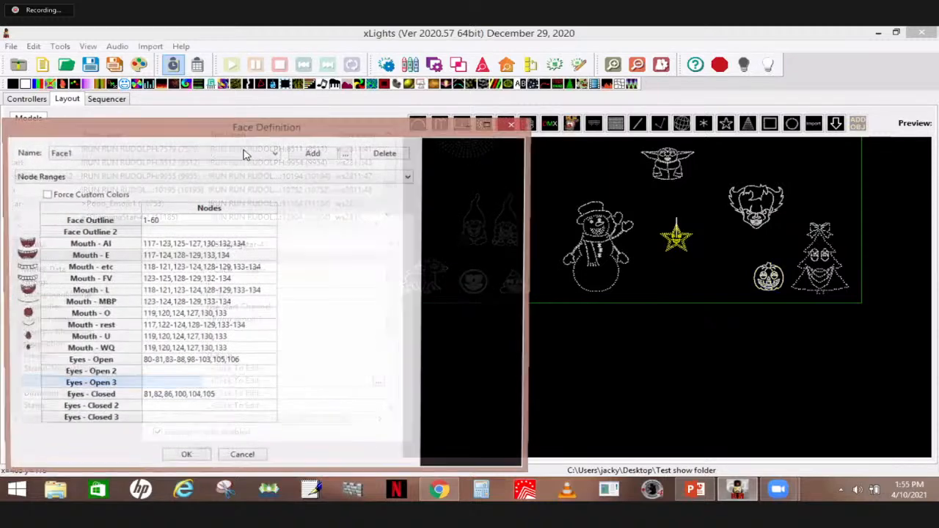
{"action": "left_click", "coordinate": [273, 153]}
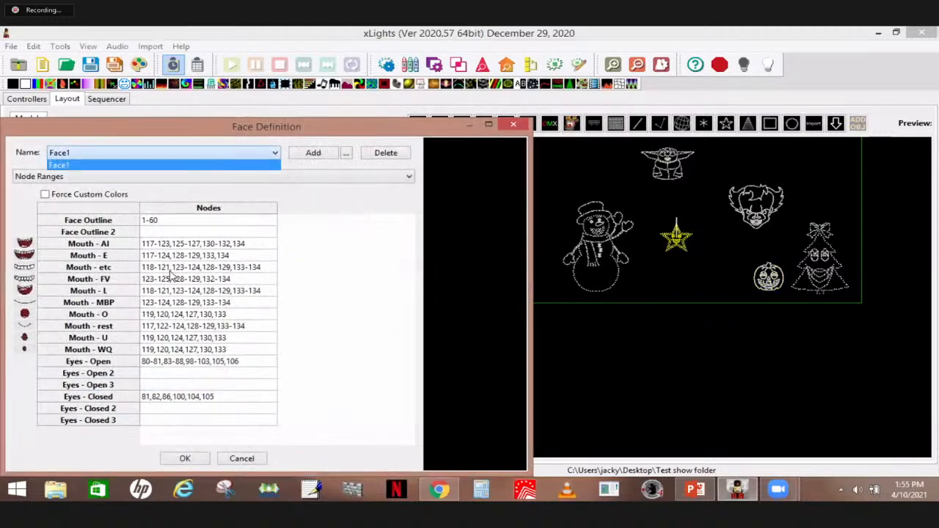
{"action": "left_click", "coordinate": [488, 123]}
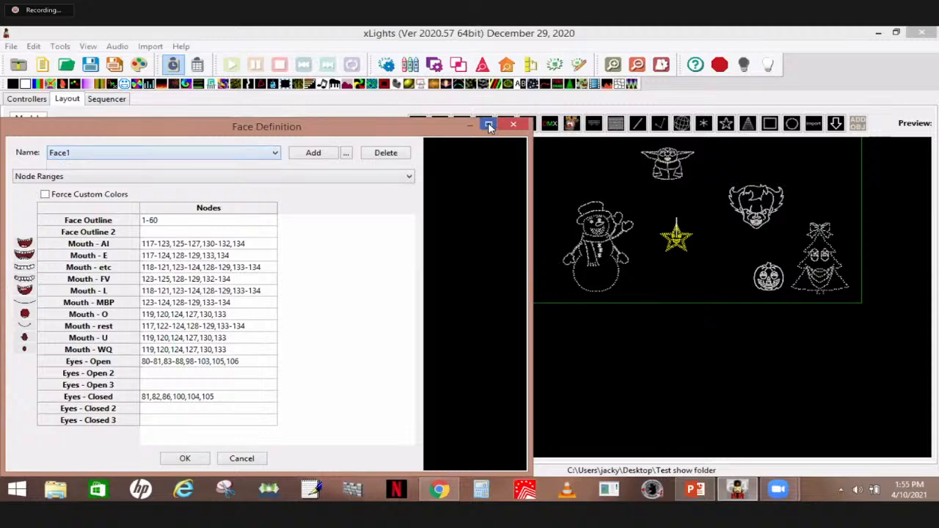
{"action": "left_click", "coordinate": [489, 125]}
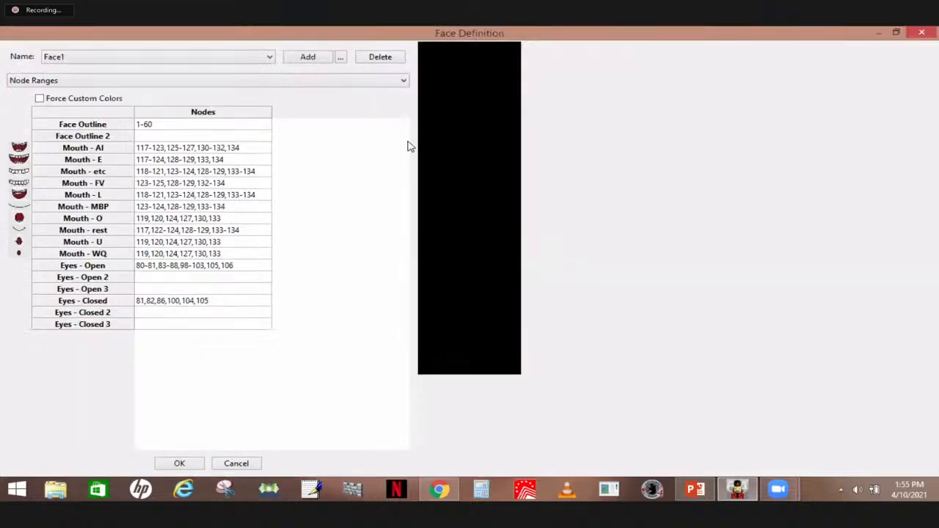
Copy the Face1 definition as a new face definition named Red Star.
{"action": "left_click", "coordinate": [342, 58]}
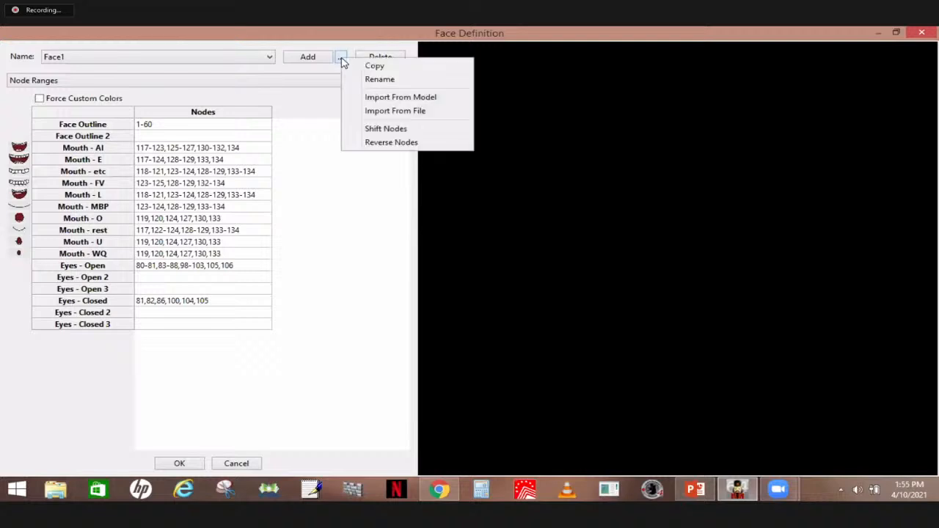
{"action": "left_click", "coordinate": [389, 68]}
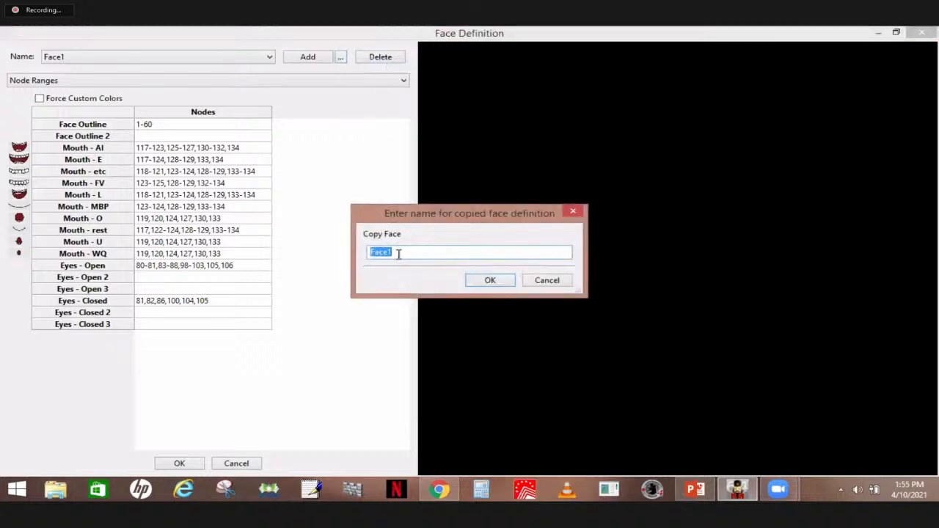
{"action": "type", "text": "Red"}
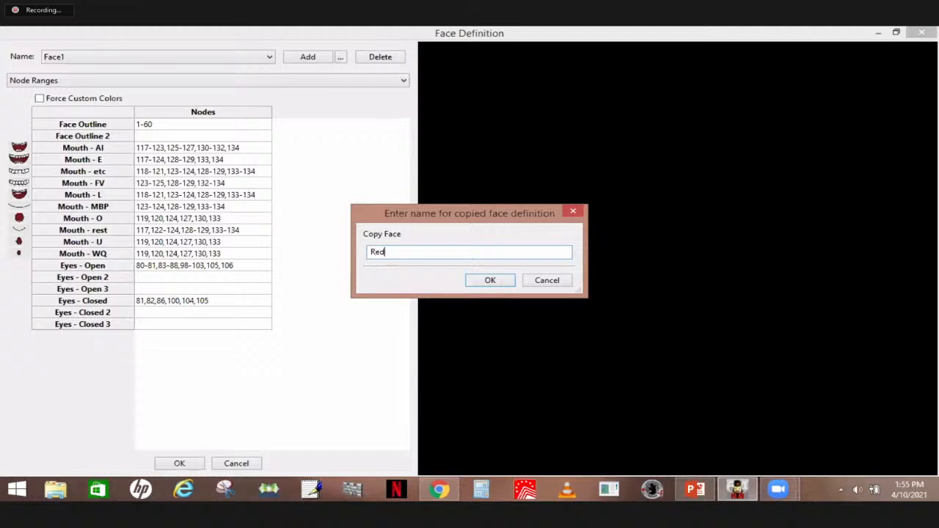
{"action": "type", "text": " Star"}
{"action": "left_click", "coordinate": [490, 280]}
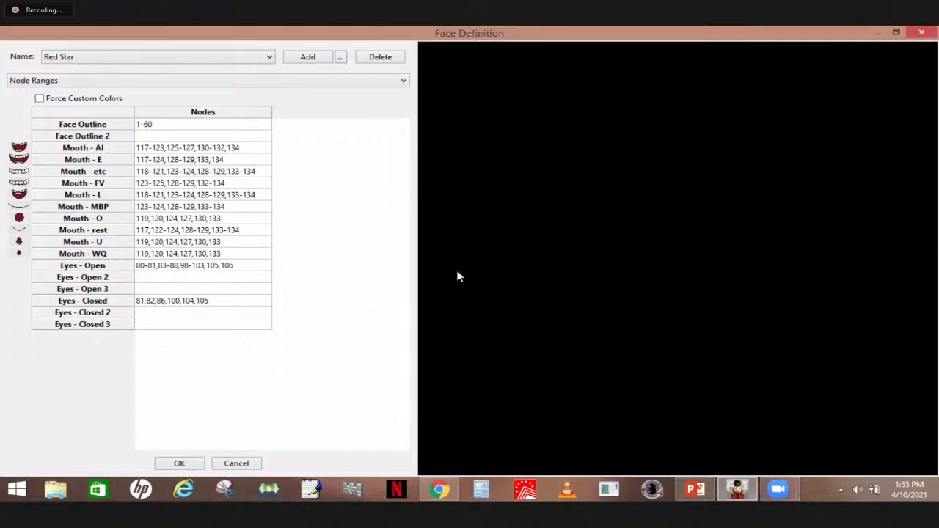
Force custom colors for the Red Star definition and color its Face Outline red.
{"action": "left_click", "coordinate": [166, 125]}
{"action": "left_click", "coordinate": [165, 125]}
{"action": "left_click", "coordinate": [39, 98]}
{"action": "left_click", "coordinate": [287, 125]}
{"action": "left_click", "coordinate": [286, 125]}
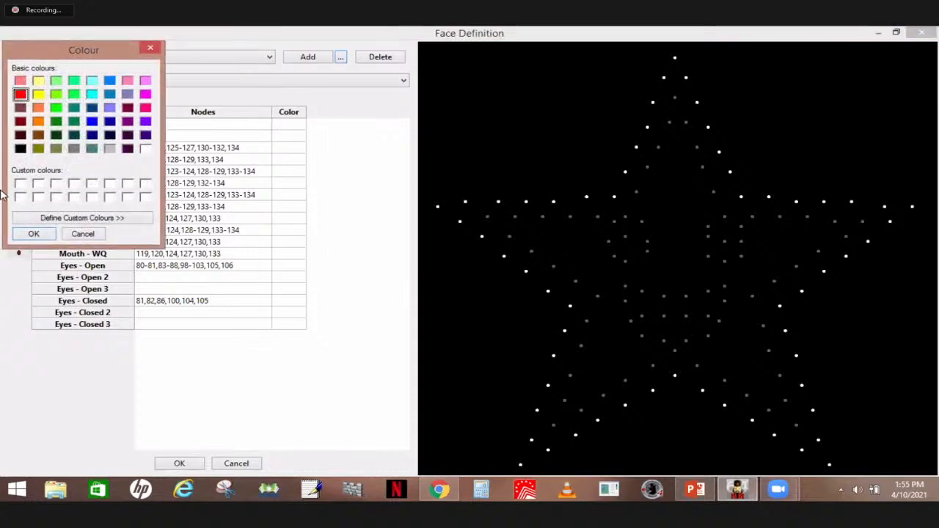
{"action": "left_click", "coordinate": [34, 234]}
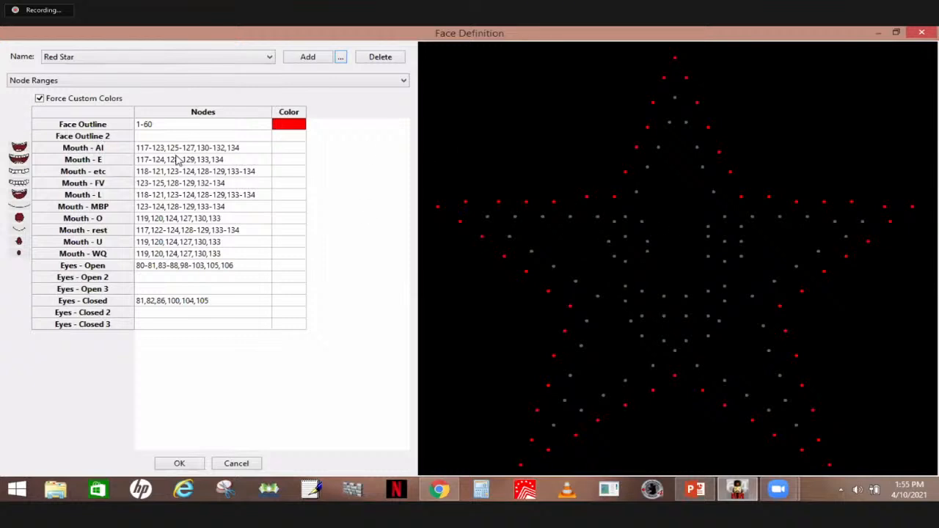
Color the Mouth - AI and Mouth - rest rows of the Red Star definition red.
{"action": "left_click", "coordinate": [285, 149]}
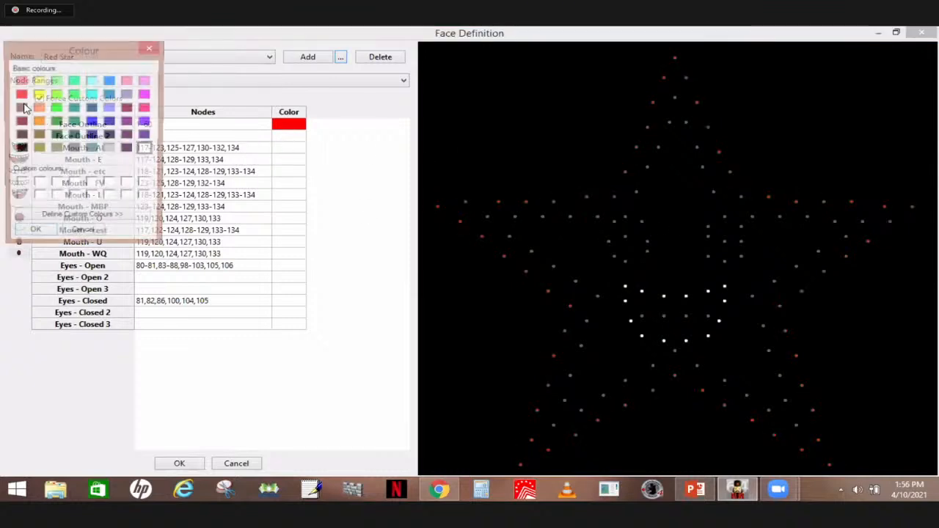
{"action": "left_click", "coordinate": [35, 233]}
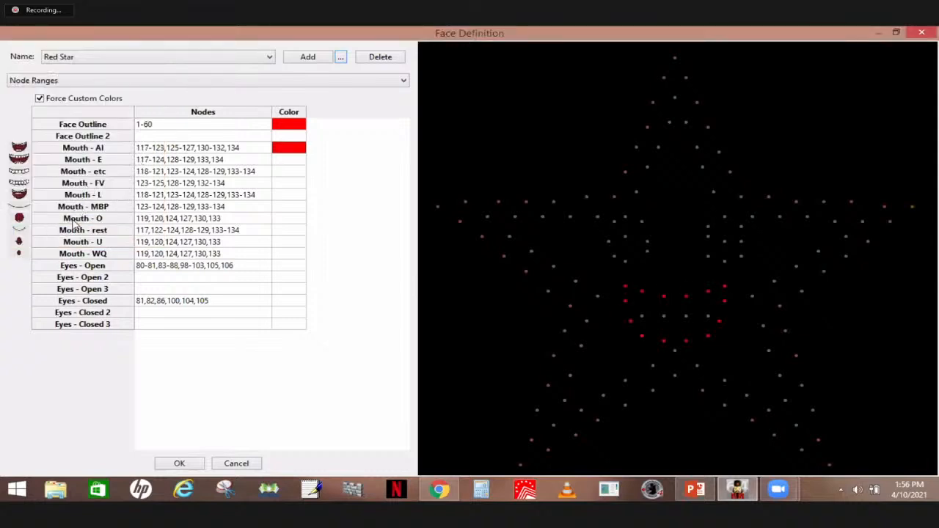
{"action": "left_click", "coordinate": [289, 229]}
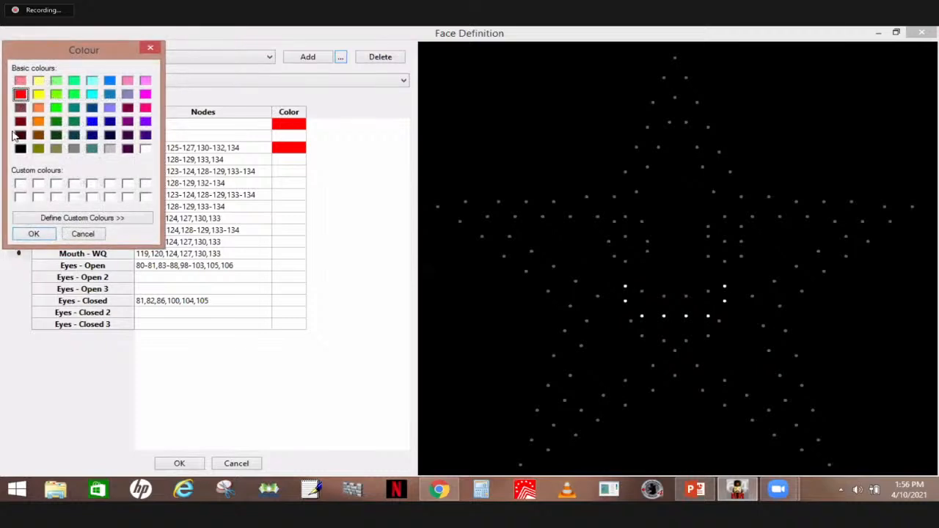
{"action": "left_click", "coordinate": [34, 234]}
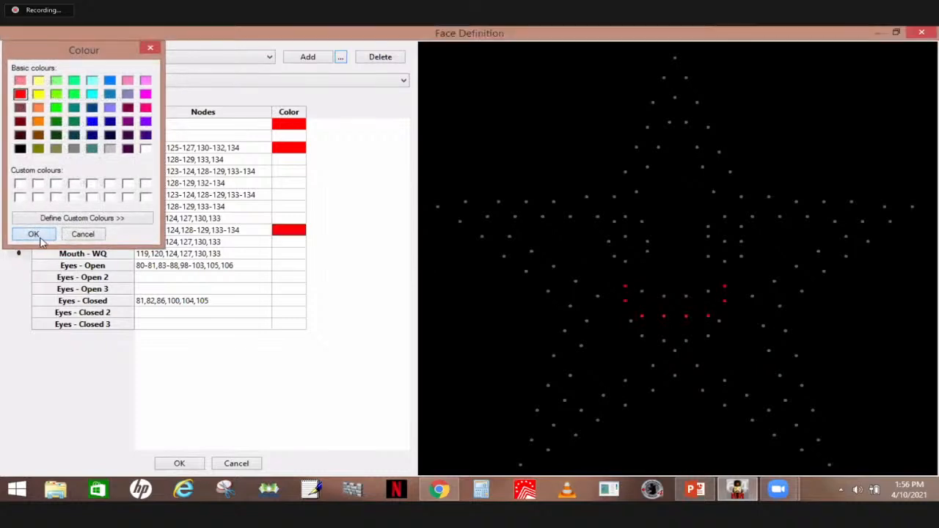
Define a lighter red custom color (255, 72, 72), store it with the custom colors and apply it to Eyes - Open.
{"action": "left_click", "coordinate": [280, 270]}
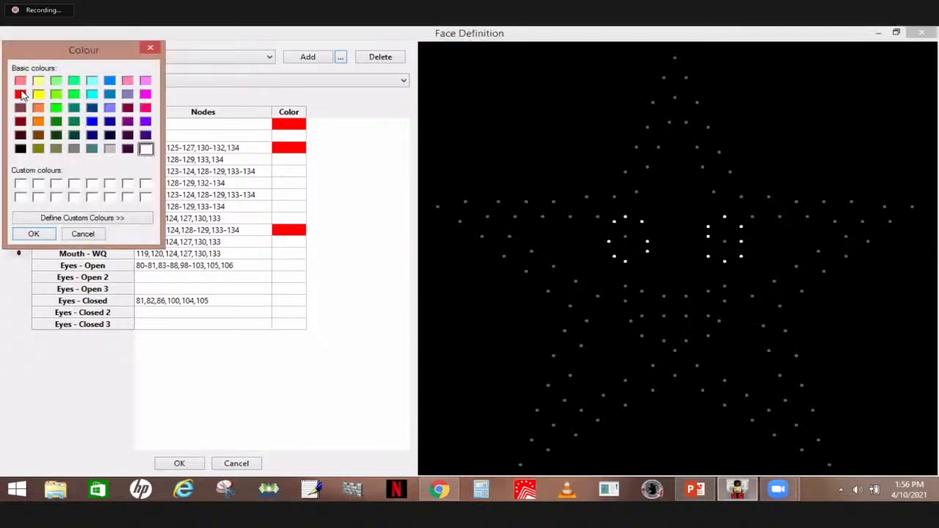
{"action": "left_click", "coordinate": [21, 94]}
{"action": "left_click", "coordinate": [81, 220]}
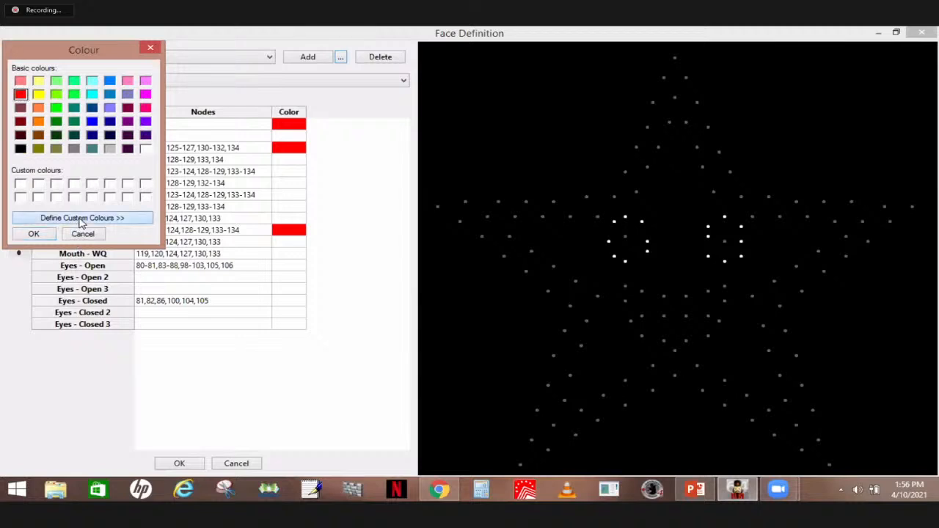
{"action": "left_click_drag", "start_coordinate": [311, 126], "coordinate": [308, 109]}
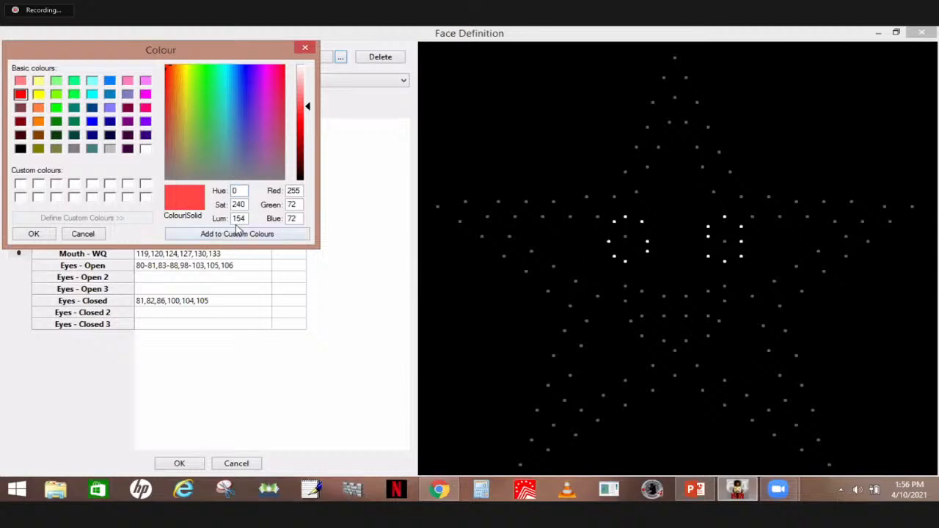
{"action": "left_click", "coordinate": [229, 234]}
{"action": "left_click", "coordinate": [34, 234]}
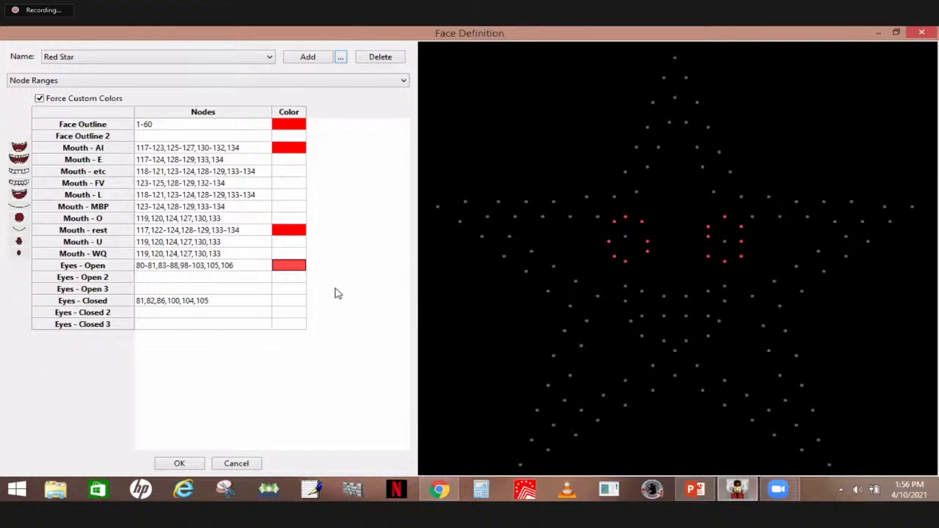
Apply the saved lighter red custom color to Eyes - Closed and accept the Red Star definition.
{"action": "left_click", "coordinate": [293, 304]}
{"action": "left_click", "coordinate": [20, 183]}
{"action": "left_click", "coordinate": [34, 234]}
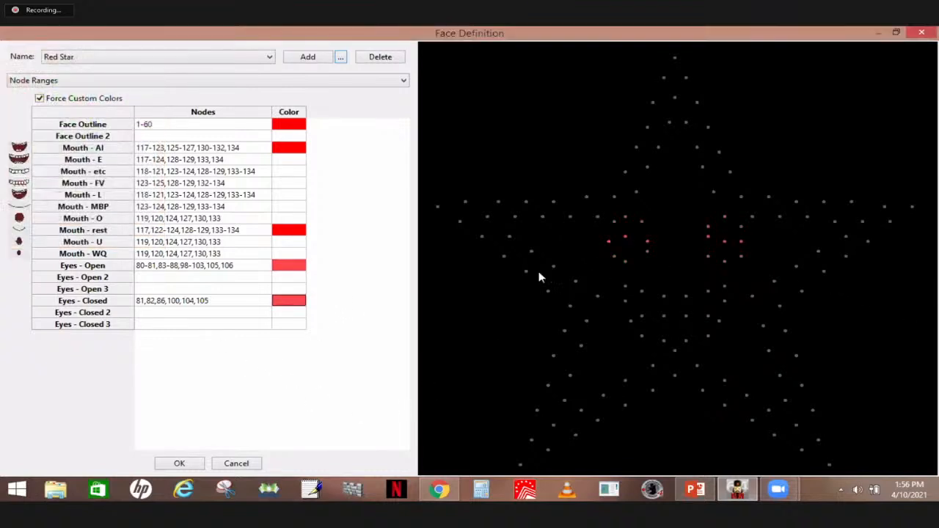
{"action": "left_click", "coordinate": [194, 464]}
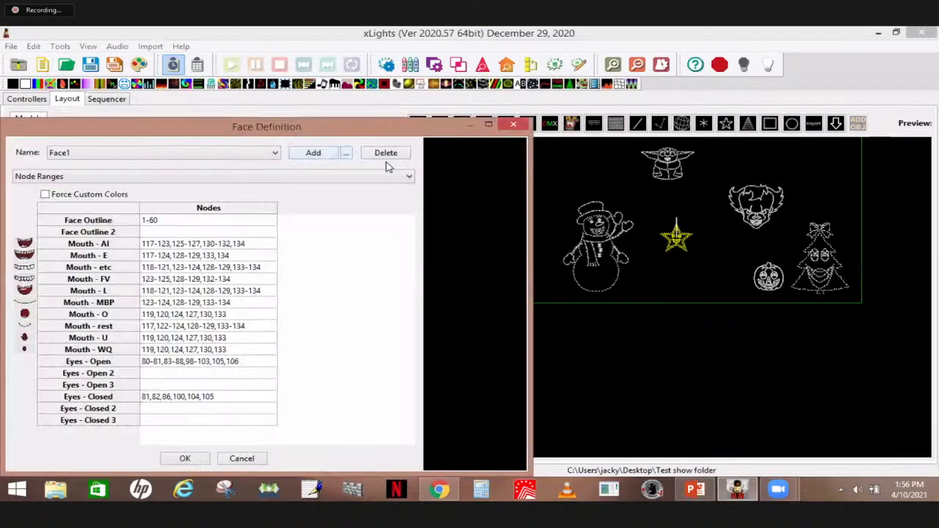
Copy the star's Face1 definition as a new face definition named Blue Star.
{"action": "left_click", "coordinate": [345, 153]}
{"action": "left_click", "coordinate": [382, 166]}
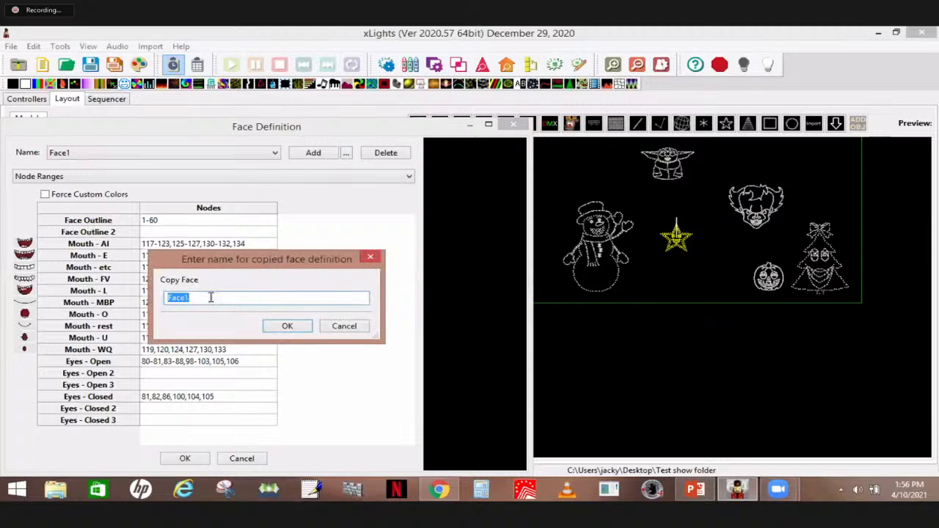
{"action": "type", "text": "Blue Star"}
{"action": "left_click", "coordinate": [290, 331]}
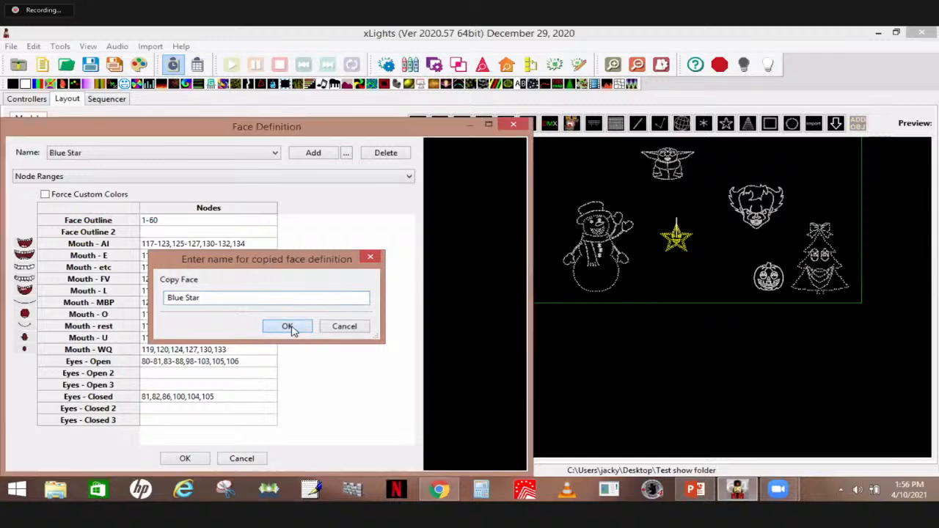
Force custom colors for the Blue Star definition and color its Face Outline blue.
{"action": "left_click", "coordinate": [44, 194]}
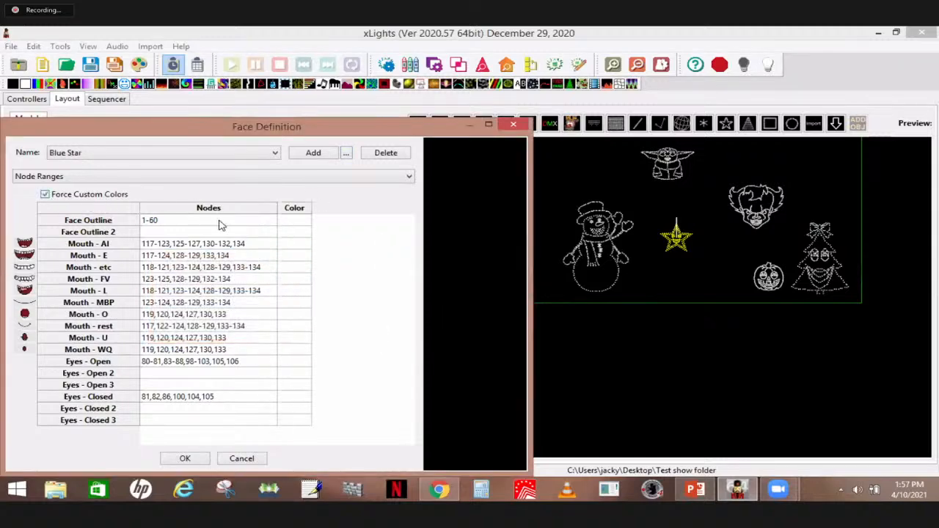
{"action": "left_click", "coordinate": [290, 228]}
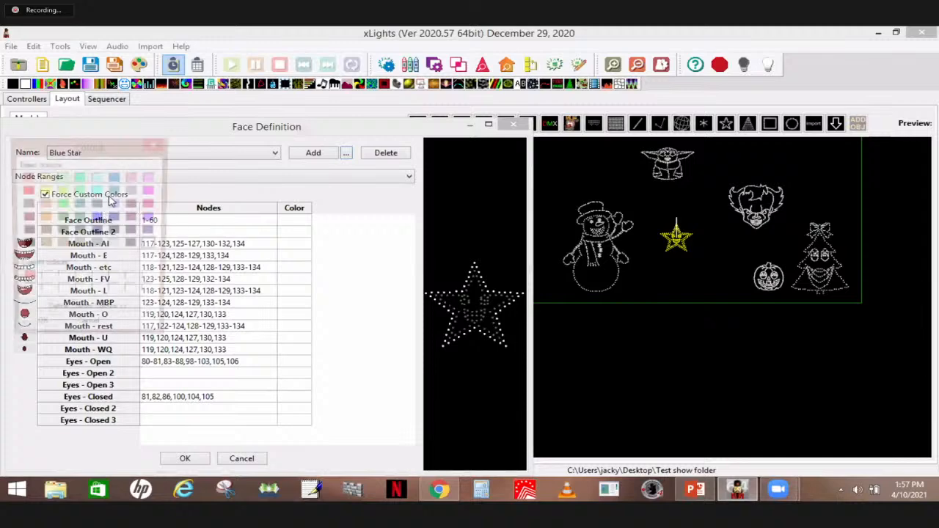
{"action": "left_click", "coordinate": [97, 218]}
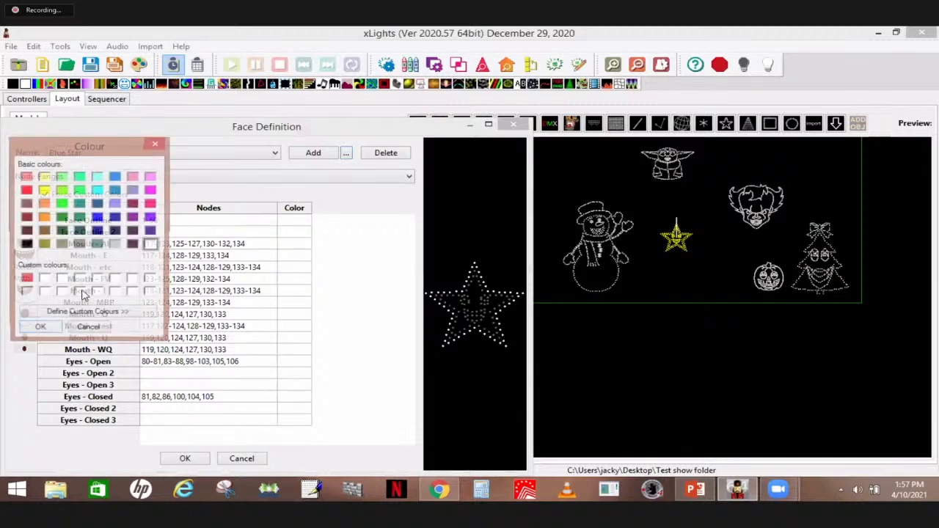
{"action": "left_click", "coordinate": [41, 330]}
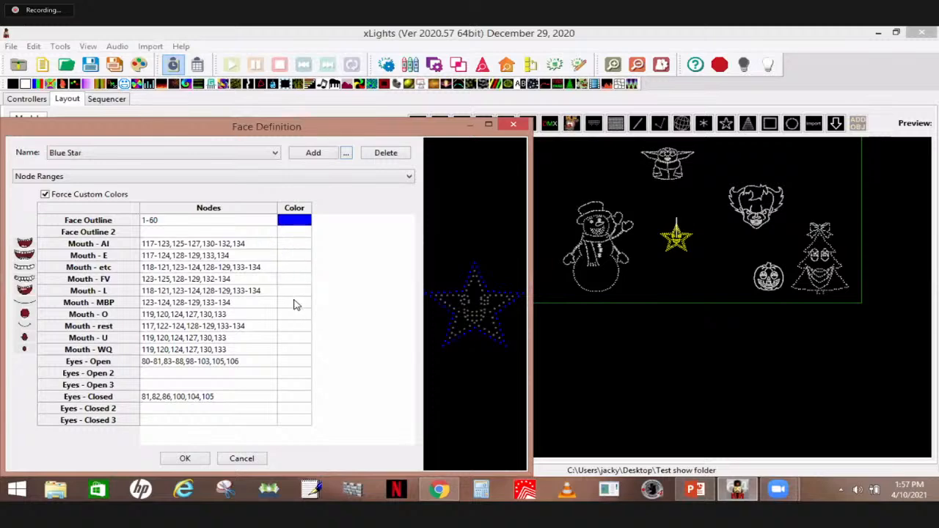
Color the Mouth - rest row of the Blue Star definition a lighter blue from the basic colors.
{"action": "left_click", "coordinate": [294, 329]}
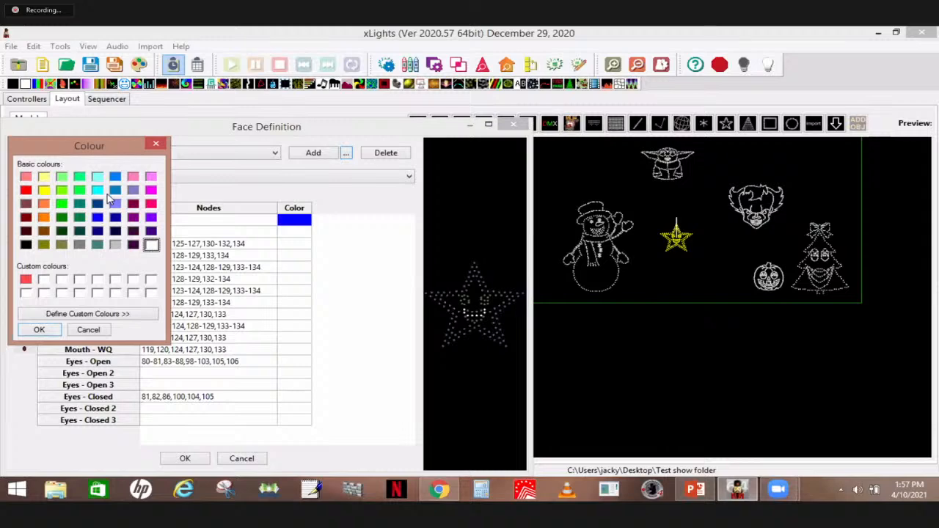
{"action": "left_click", "coordinate": [115, 177]}
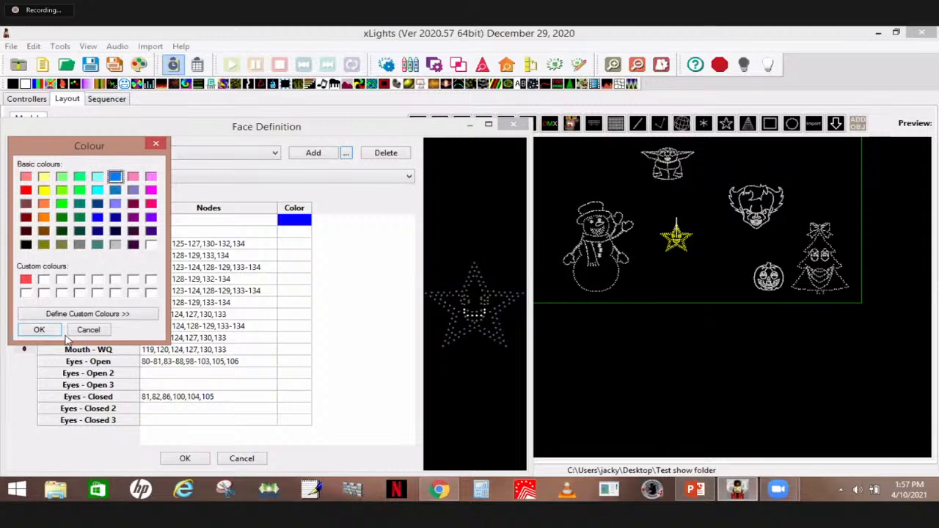
{"action": "left_click", "coordinate": [39, 329]}
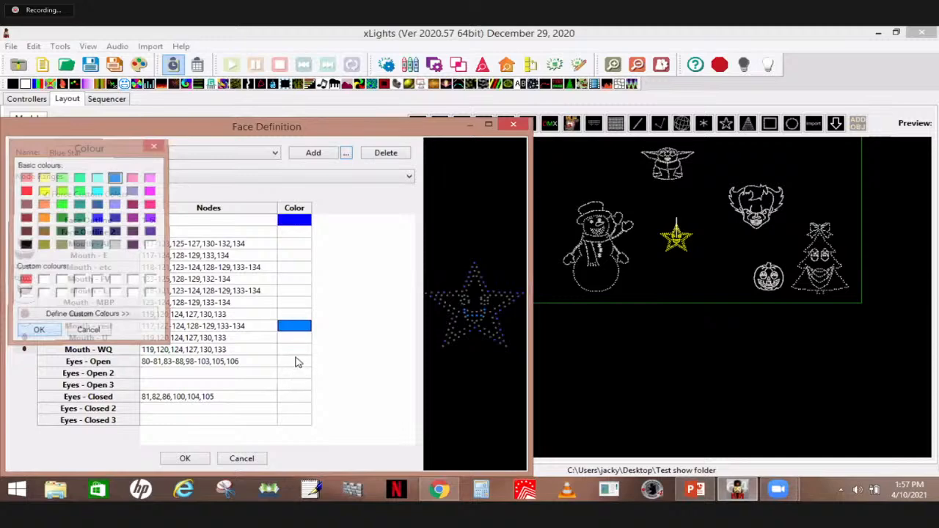
Color the Eyes - Open and Eyes - Closed rows of the Blue Star definition the same lighter blue.
{"action": "left_click", "coordinate": [297, 361]}
{"action": "left_click", "coordinate": [286, 365]}
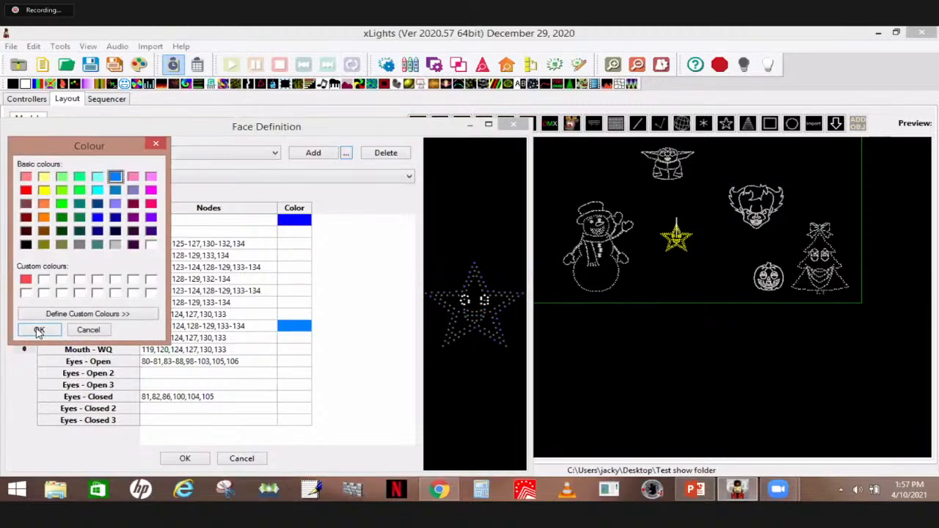
{"action": "left_click", "coordinate": [37, 328]}
{"action": "left_click", "coordinate": [287, 402]}
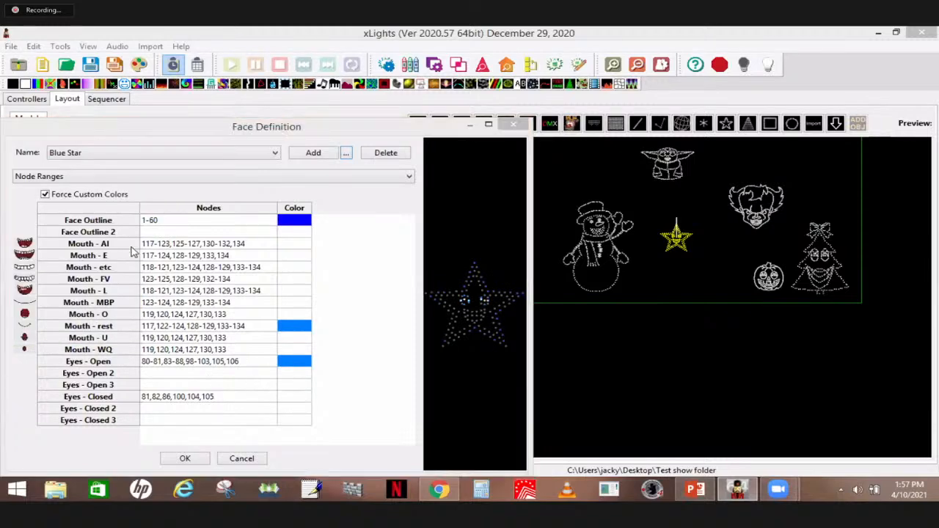
{"action": "left_click", "coordinate": [113, 181]}
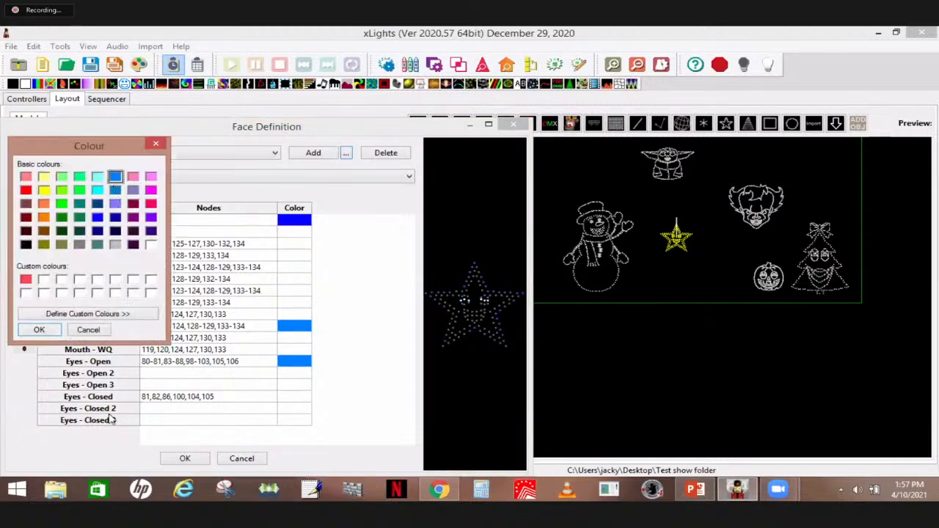
{"action": "left_click", "coordinate": [37, 329]}
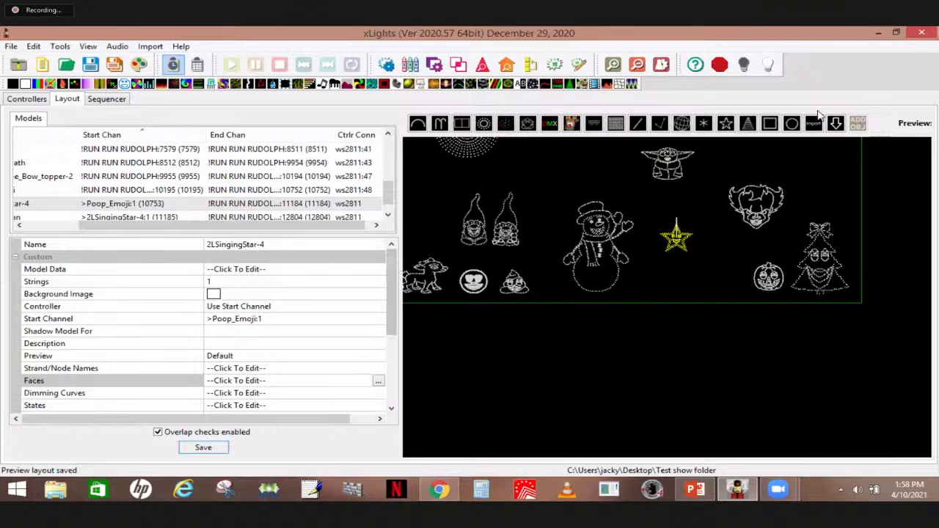
Return to the sequence and move the Pumpkin's Faces effect to 2LSingingStar-4, with mouth movements following the Lyrics timing track.
{"action": "left_click", "coordinate": [108, 99]}
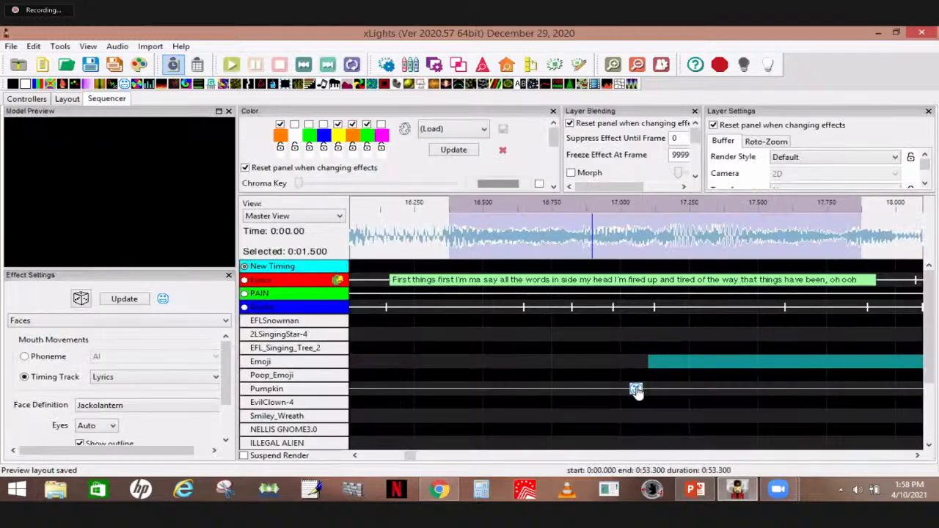
{"action": "left_click", "coordinate": [636, 391]}
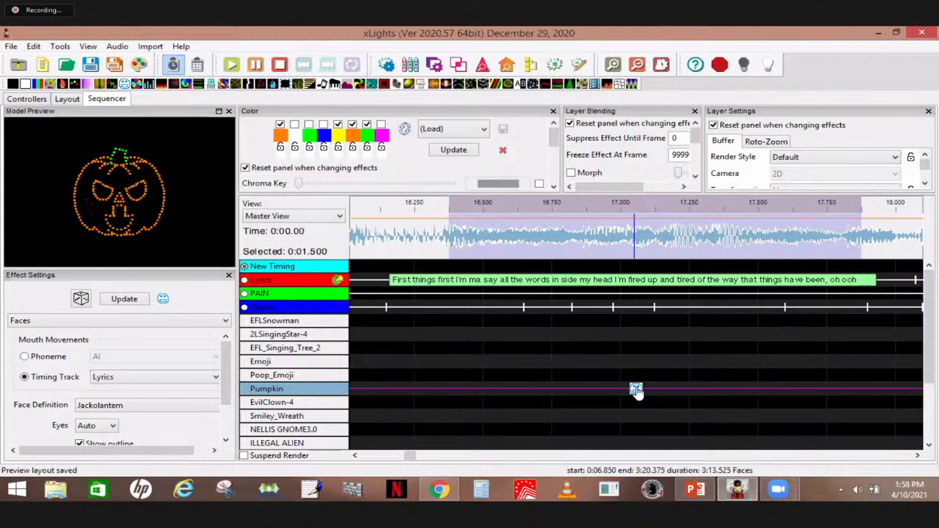
{"action": "left_click_drag", "start_coordinate": [636, 390], "coordinate": [636, 334]}
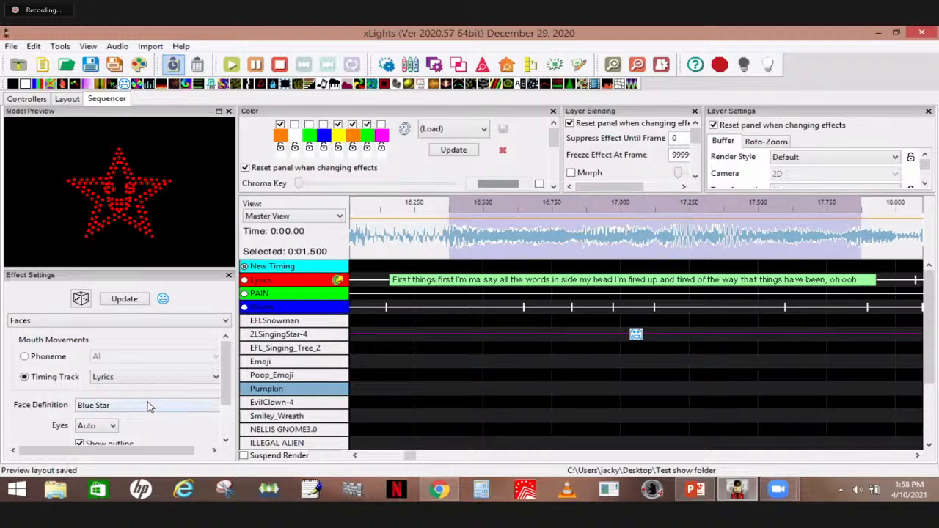
{"action": "left_click", "coordinate": [25, 357]}
{"action": "left_click", "coordinate": [25, 376]}
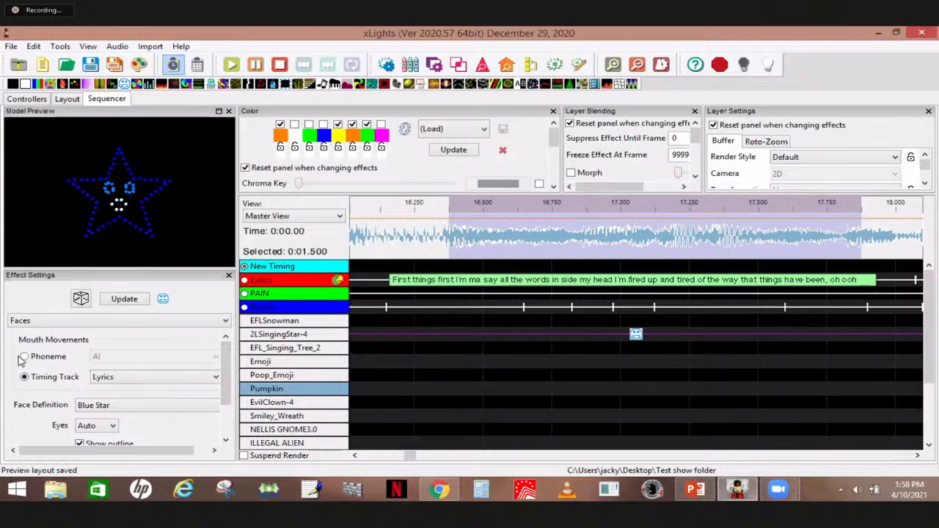
Switch the face definition of the 2LSingingStar-4 Faces effect to Red Star.
{"action": "left_click", "coordinate": [151, 405]}
{"action": "left_click", "coordinate": [102, 440]}
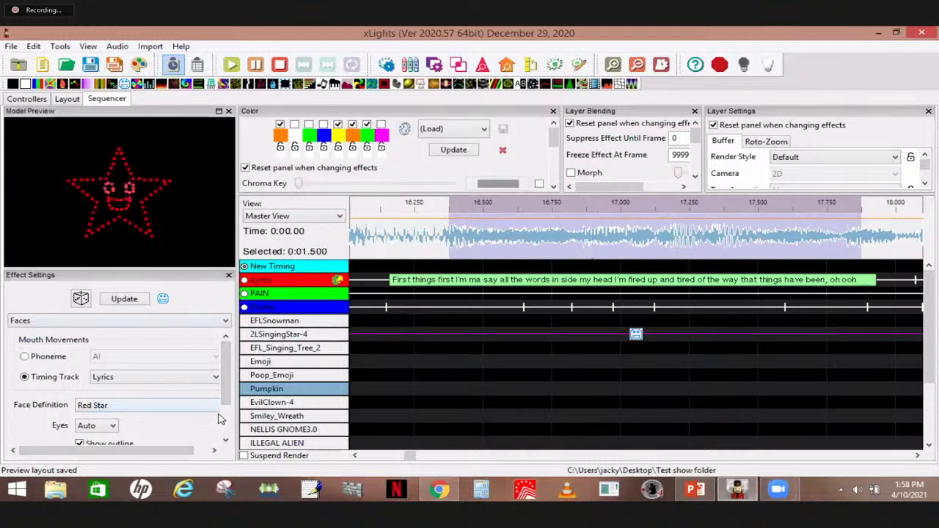
{"action": "scroll", "coordinate": [224, 425], "scroll_direction": "down", "scroll_amount": 3}
{"action": "scroll", "coordinate": [224, 424], "scroll_direction": "down", "scroll_amount": 2}
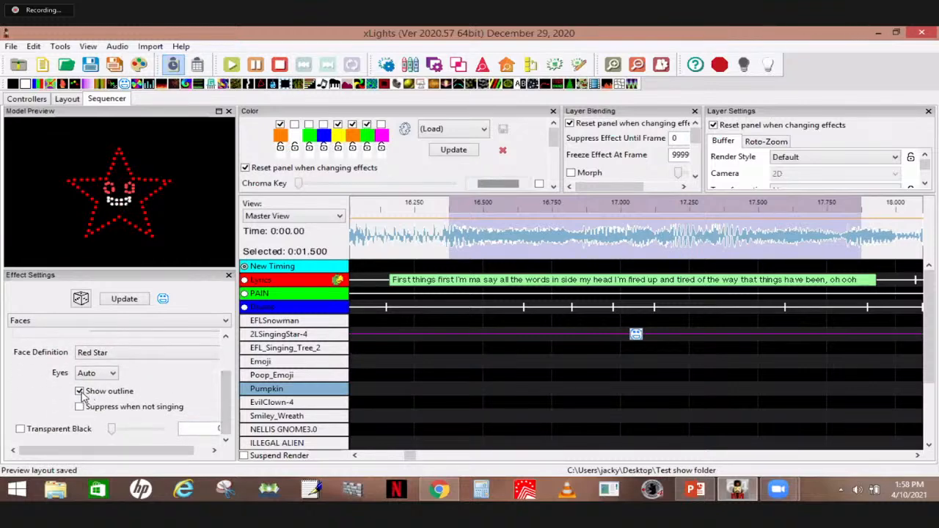
Try hiding the outline in the Red Star Faces effect on 2LSingingStar-4, turn Show outline back on, and select the effect.
{"action": "left_click", "coordinate": [79, 391]}
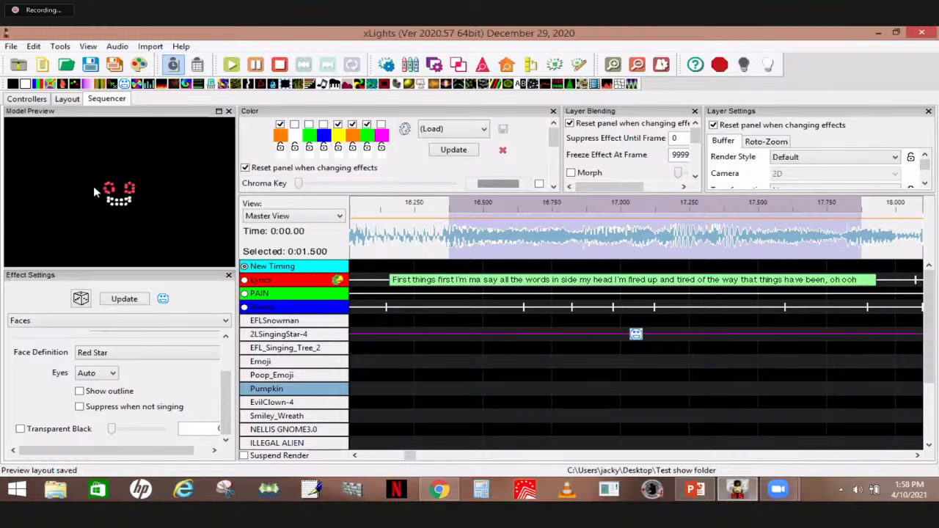
{"action": "left_click", "coordinate": [79, 391]}
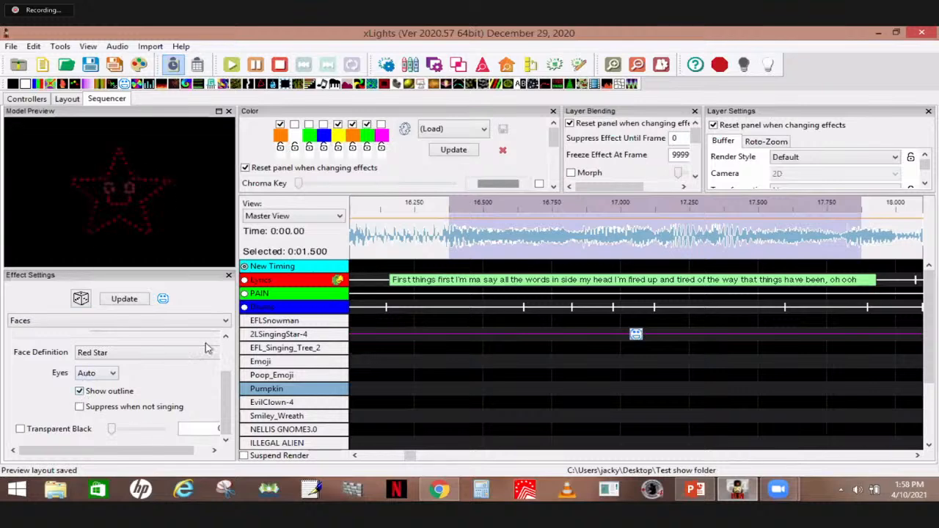
{"action": "left_click", "coordinate": [635, 334]}
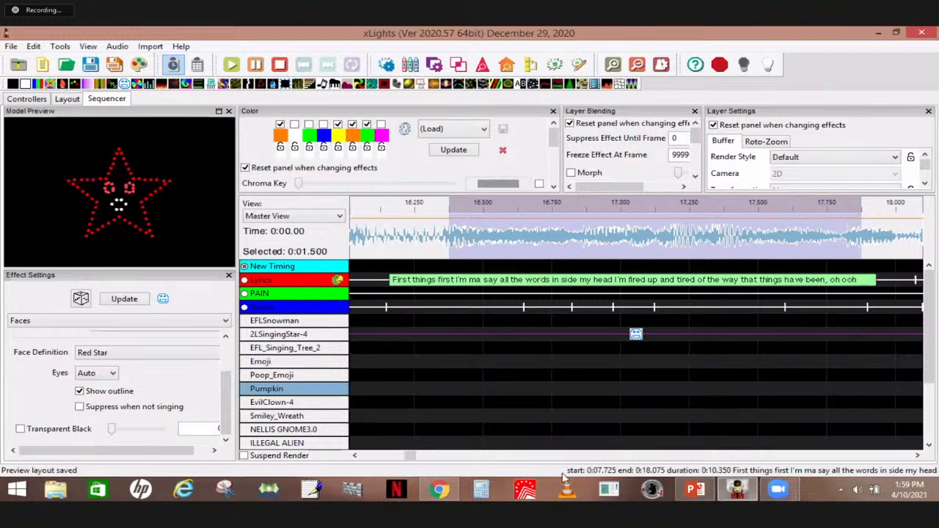
Switch to the PowerPoint slide on creating face definitions to match the show, and return to xLights.
{"action": "left_click", "coordinate": [736, 492]}
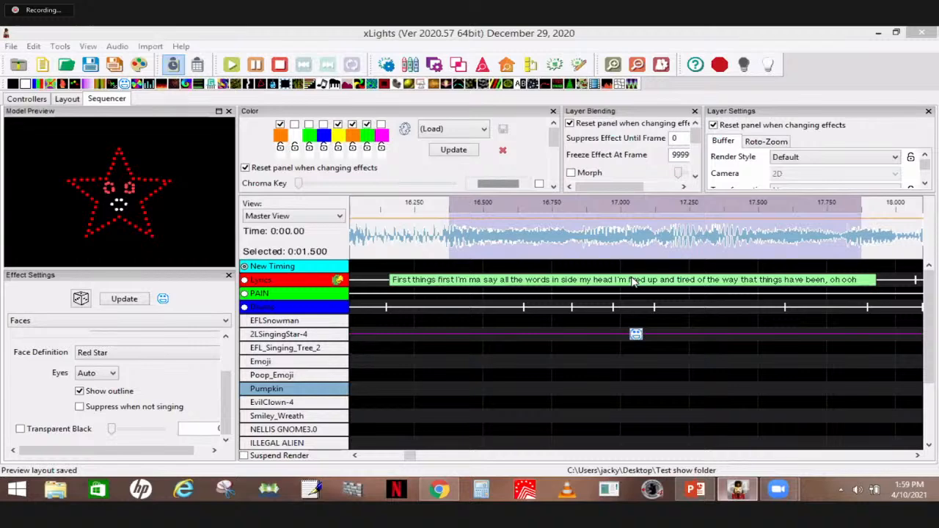
{"action": "key", "text": "alt+Tab"}
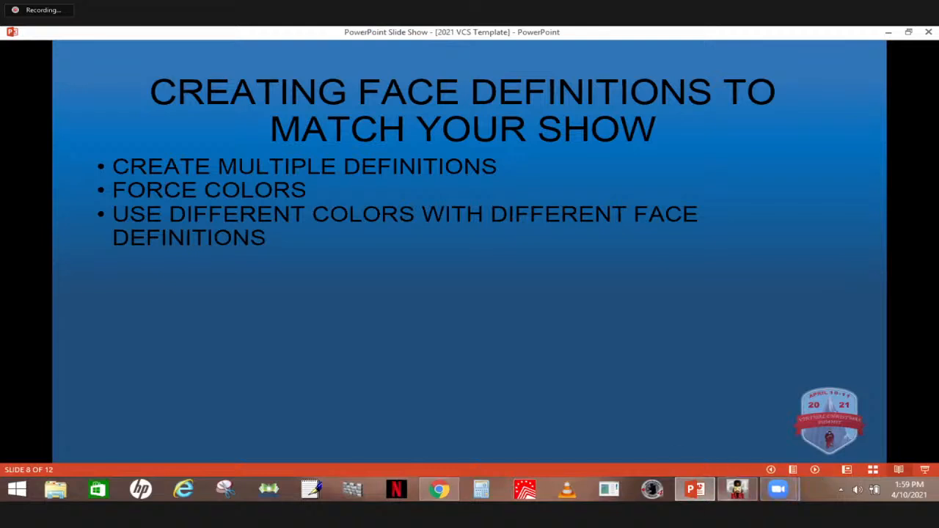
{"action": "left_click", "coordinate": [735, 494]}
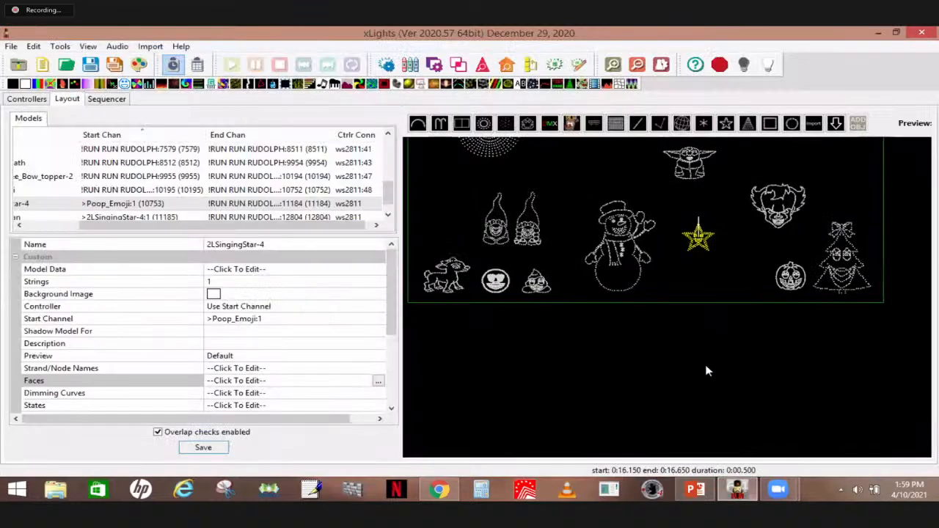
Open the face definitions of the Clarice-2 reindeer model in the layout, with the window maximized.
{"action": "left_click", "coordinate": [560, 283]}
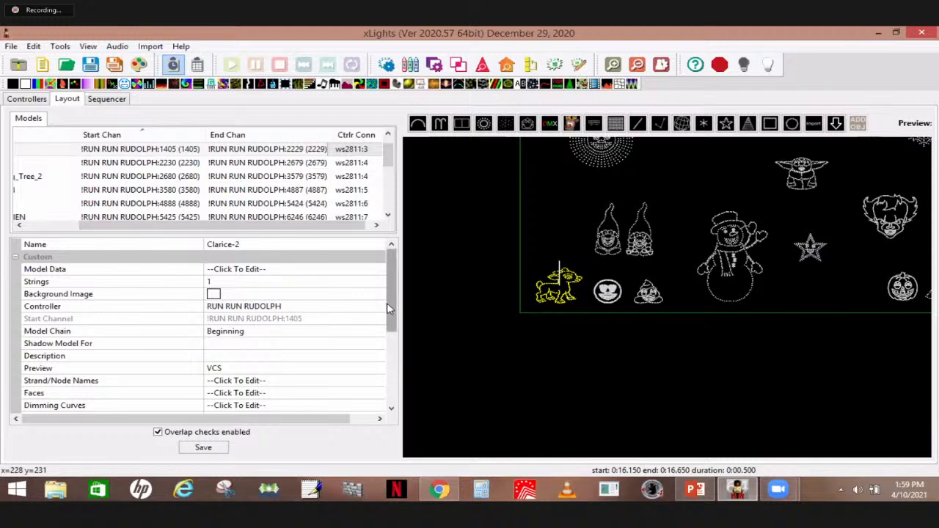
{"action": "left_click_drag", "start_coordinate": [389, 311], "coordinate": [398, 357]}
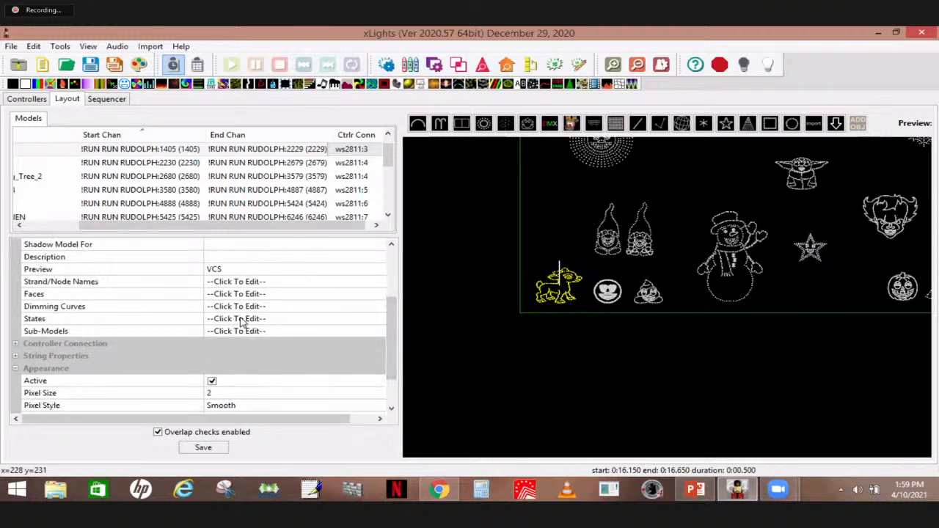
{"action": "left_click", "coordinate": [256, 294]}
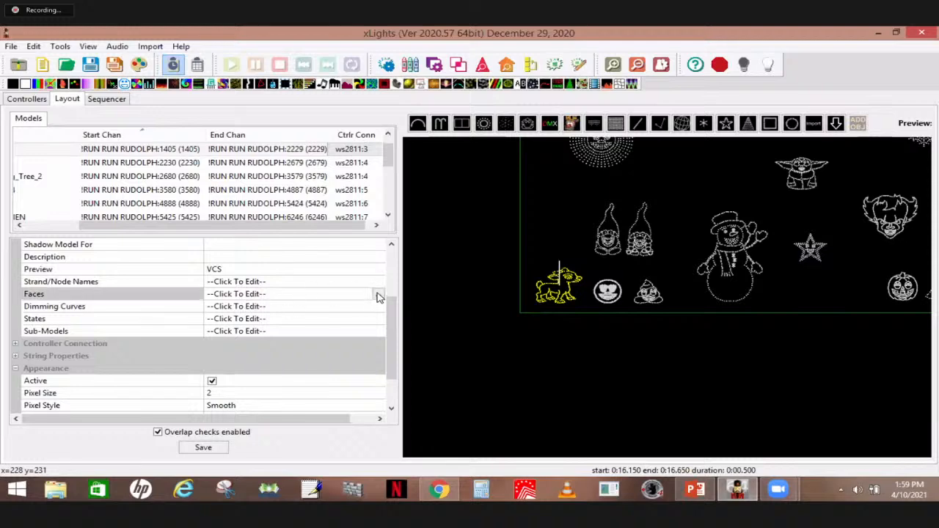
{"action": "left_click", "coordinate": [377, 294]}
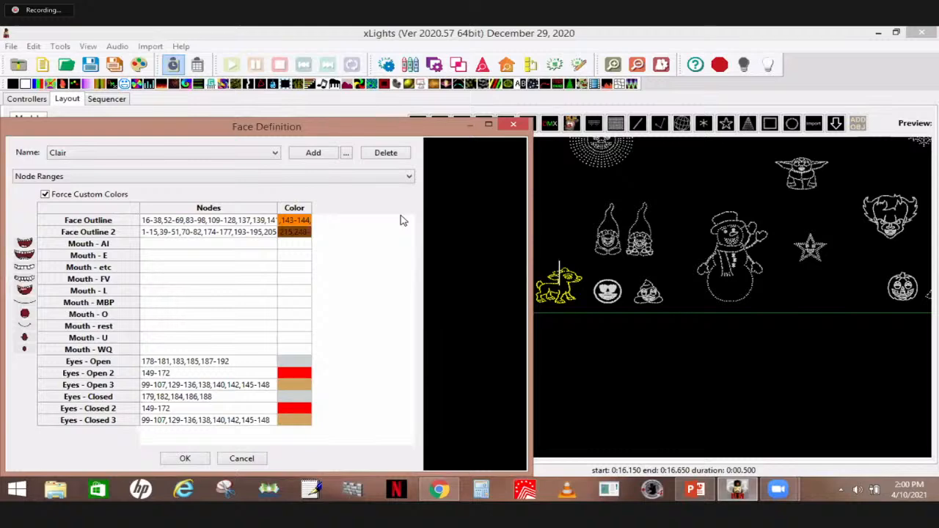
{"action": "left_click", "coordinate": [490, 125]}
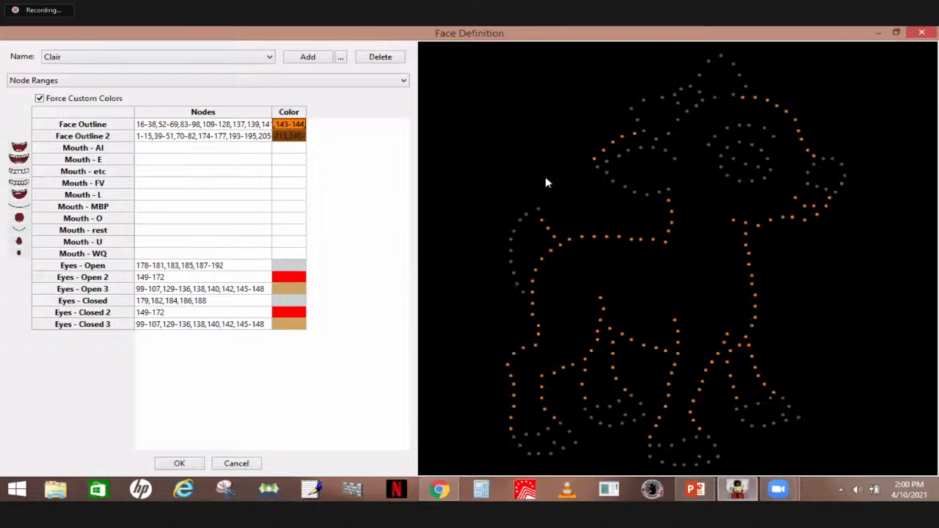
Examine the Face Outline 2 nodes of the Clair definition and its custom color options, and close the color picker.
{"action": "left_click", "coordinate": [222, 137]}
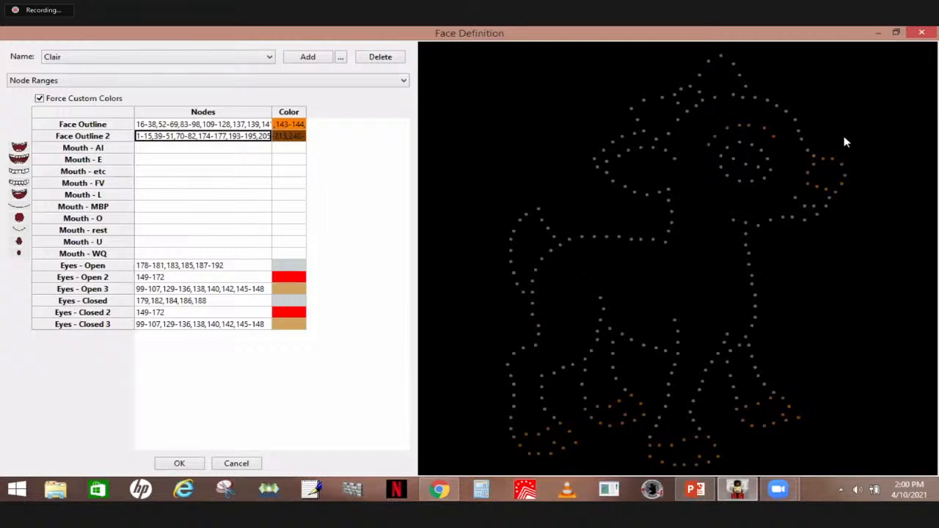
{"action": "left_click", "coordinate": [286, 139]}
{"action": "left_click", "coordinate": [287, 140]}
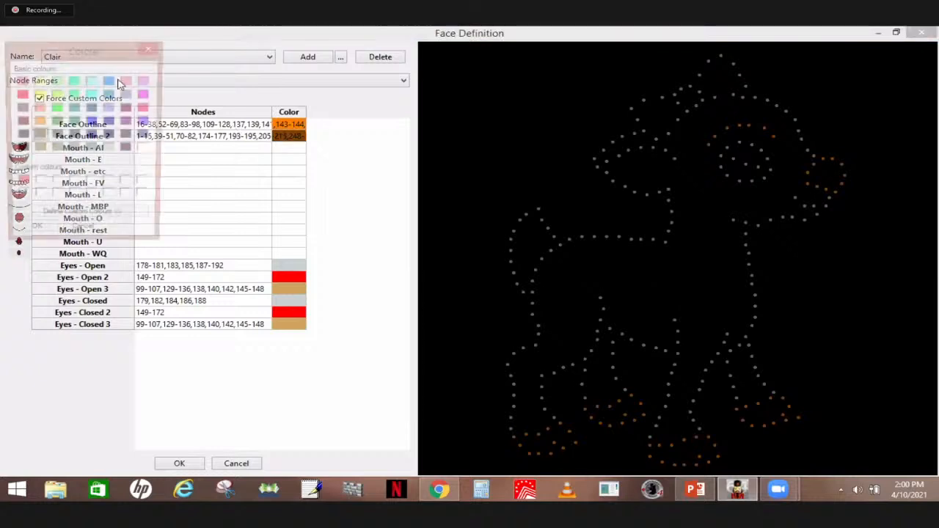
{"action": "left_click", "coordinate": [118, 220]}
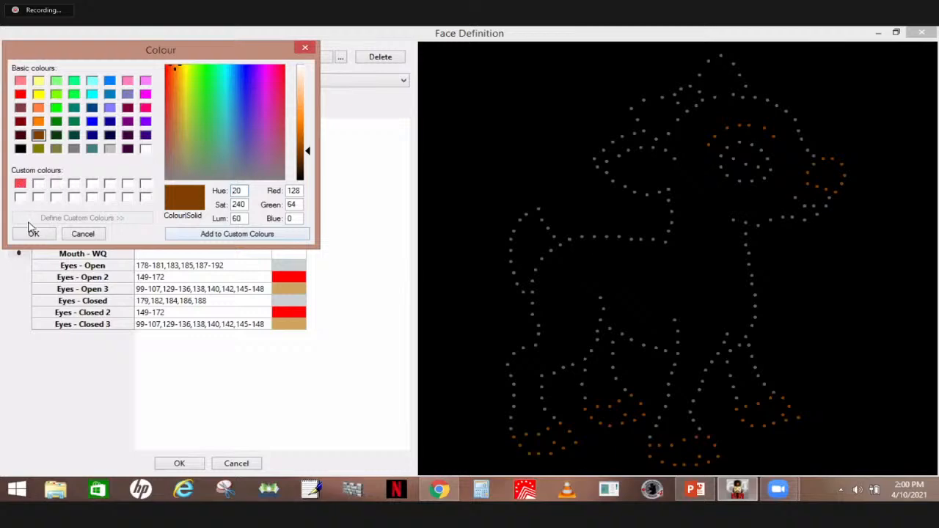
{"action": "left_click", "coordinate": [325, 182]}
{"action": "key", "text": "Return"}
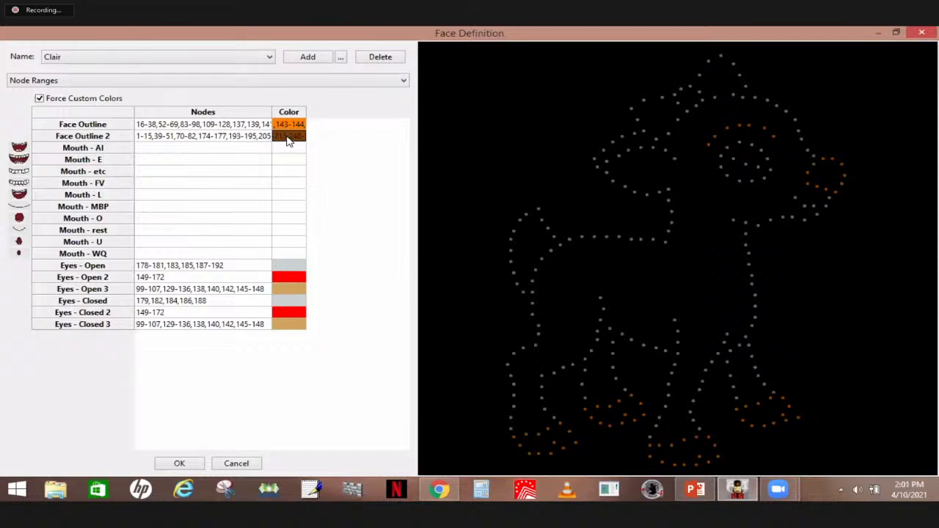
Copy the Clair face definition under the name burn.
{"action": "left_click", "coordinate": [342, 58]}
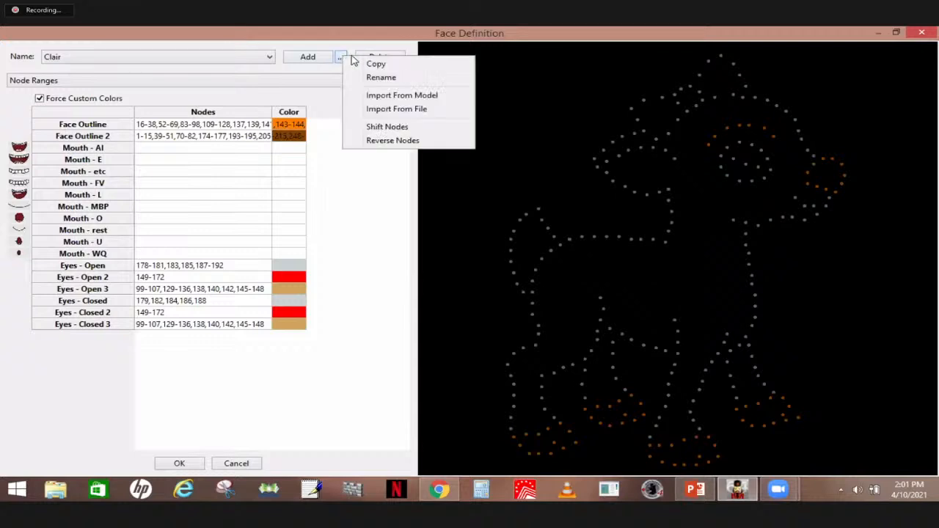
{"action": "left_click", "coordinate": [380, 66]}
{"action": "left_click", "coordinate": [374, 252]}
{"action": "double_click", "coordinate": [376, 251]}
{"action": "type", "text": "burn"}
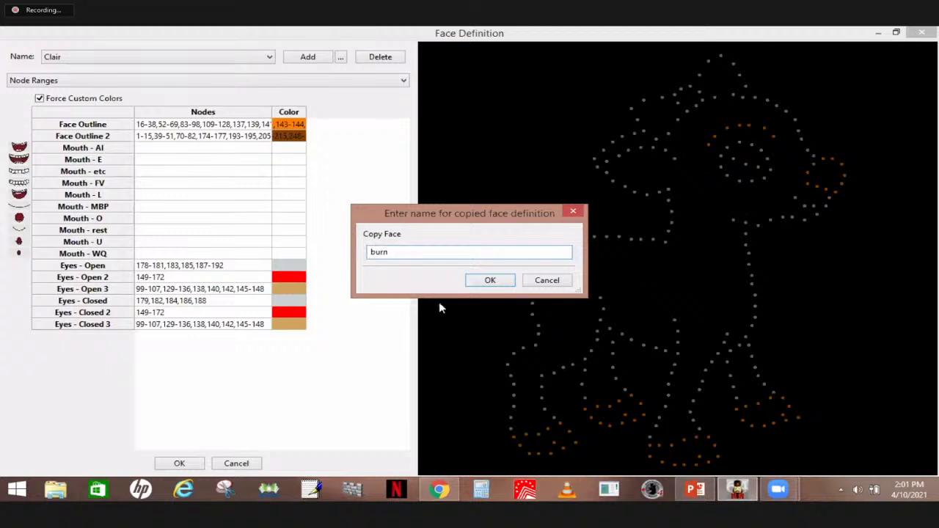
{"action": "left_click", "coordinate": [485, 281]}
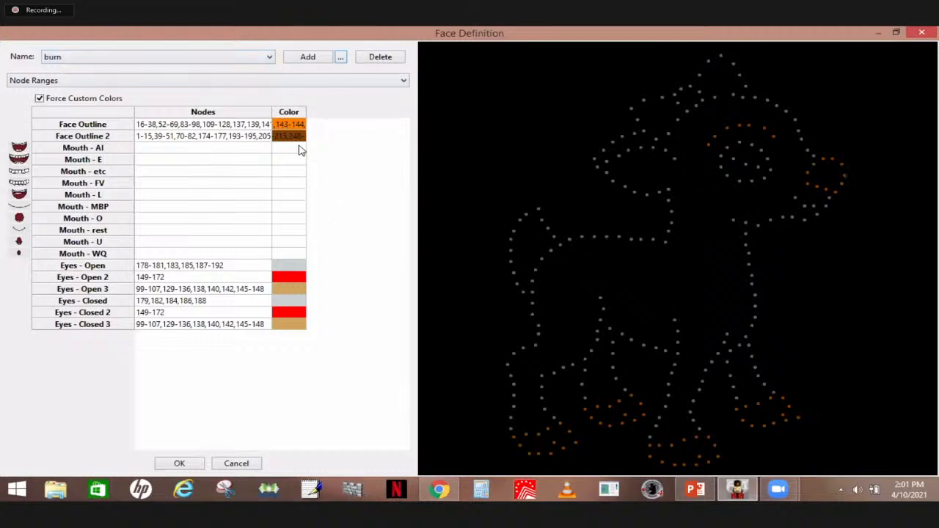
Turn Force Custom Colors off and back on in the burn definition, and close the face definitions without saving.
{"action": "left_click", "coordinate": [39, 100]}
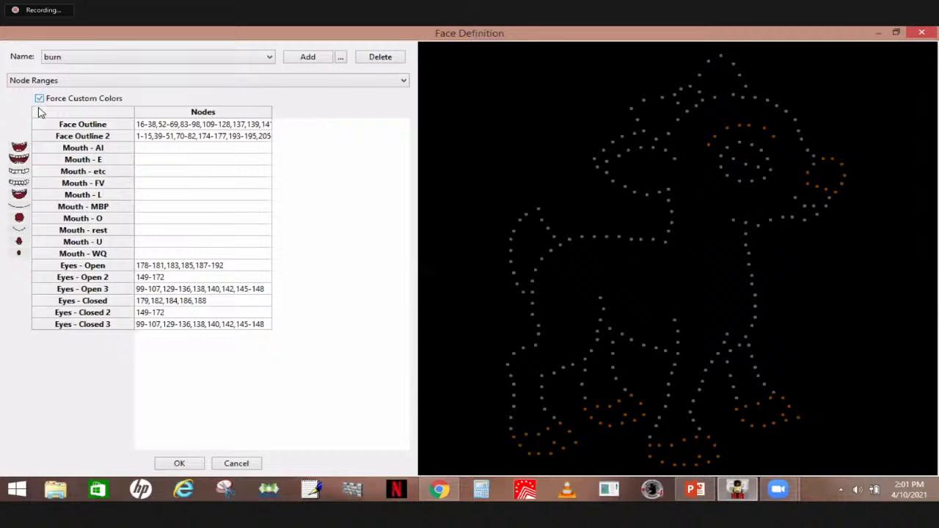
{"action": "left_click", "coordinate": [39, 99]}
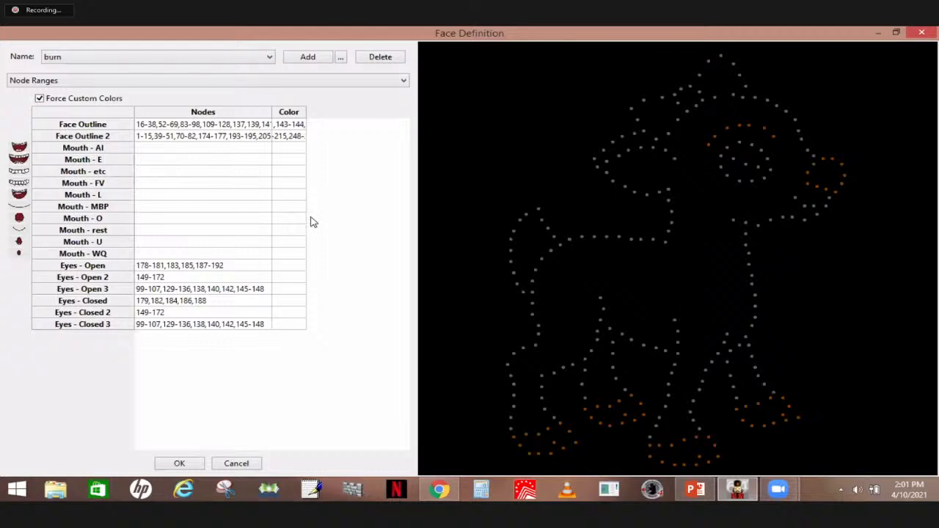
{"action": "left_click", "coordinate": [236, 460]}
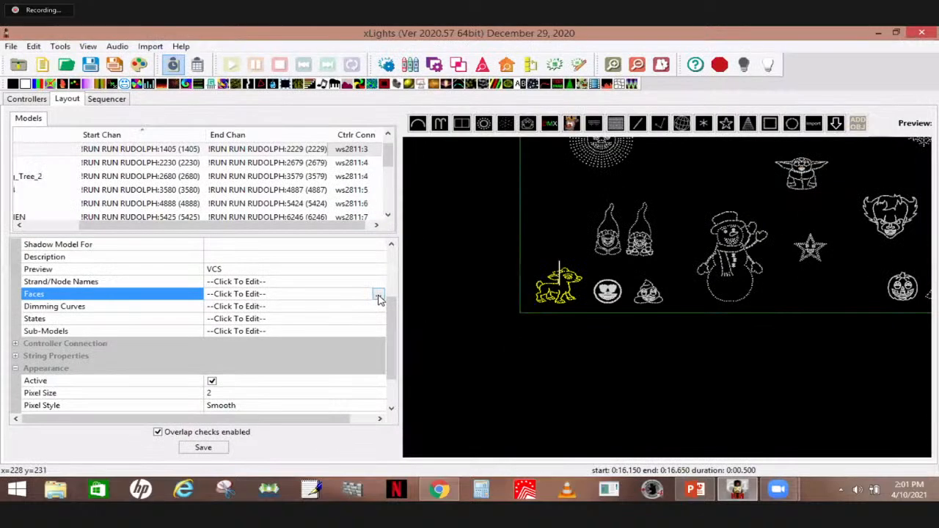
Reopen Clarice-2's face definitions, examine the nodes and colors of Clair's Eyes - Open, Eyes - Open 2 and Eyes - Closed rows, and cancel.
{"action": "left_click", "coordinate": [379, 295]}
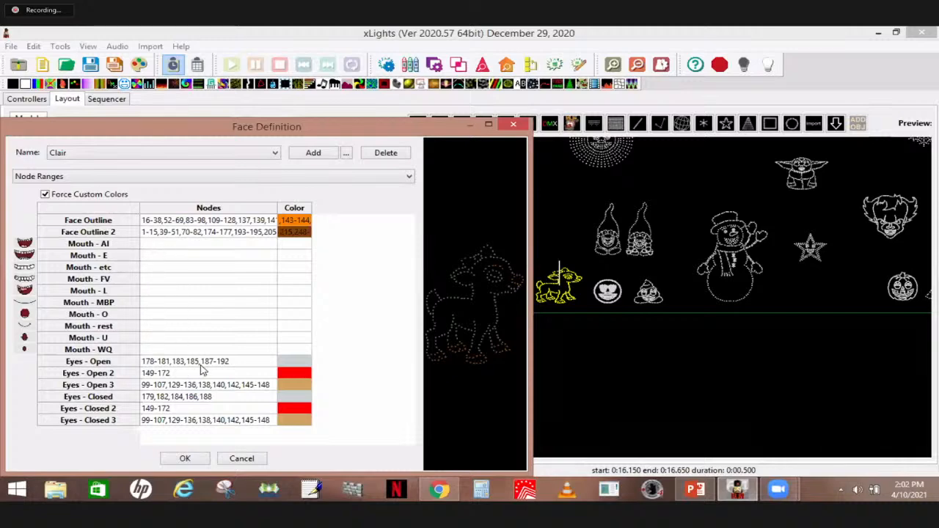
{"action": "left_click", "coordinate": [288, 363]}
{"action": "left_click", "coordinate": [300, 397]}
{"action": "mouse_move", "coordinate": [498, 271]}
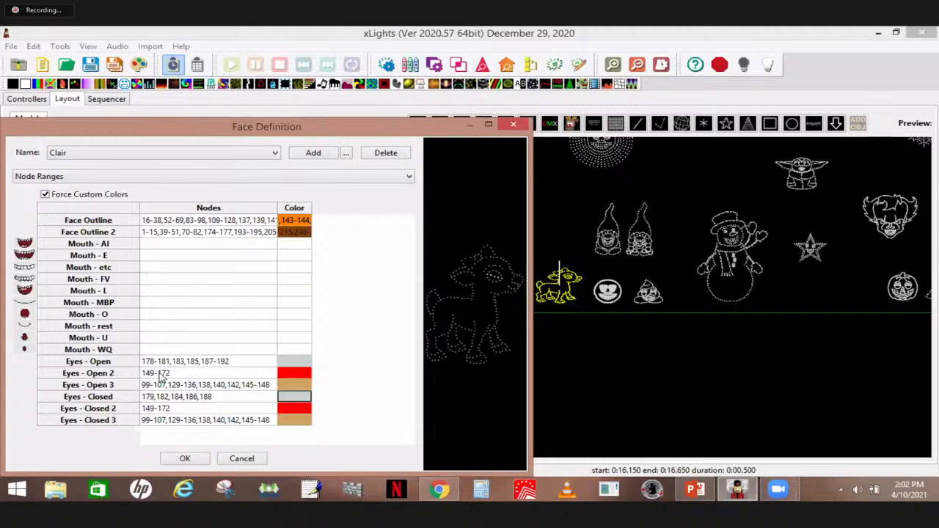
{"action": "left_click", "coordinate": [300, 375]}
{"action": "left_click", "coordinate": [295, 361]}
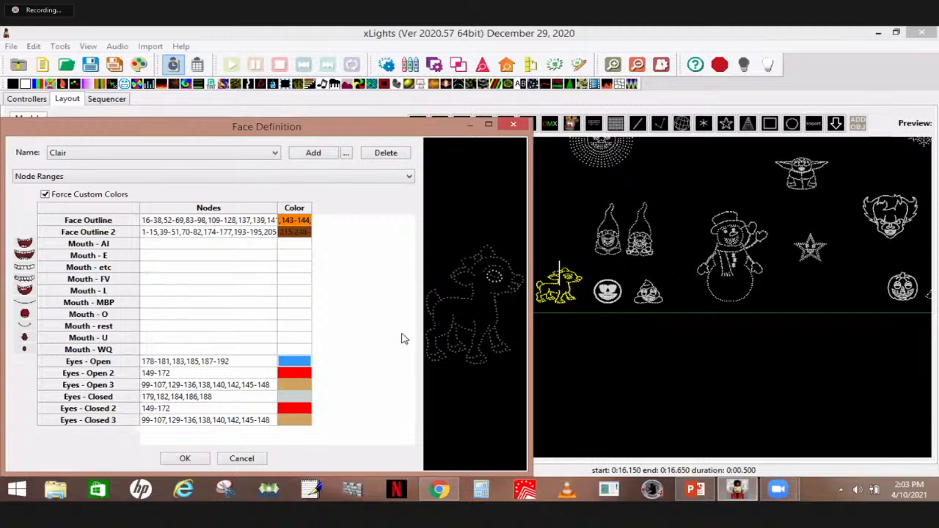
{"action": "double_click", "coordinate": [184, 363]}
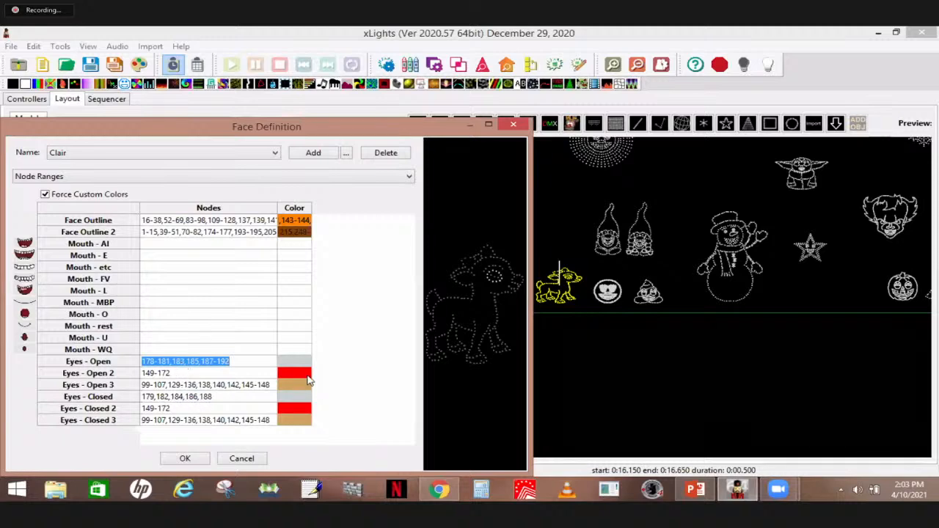
{"action": "left_click", "coordinate": [351, 367]}
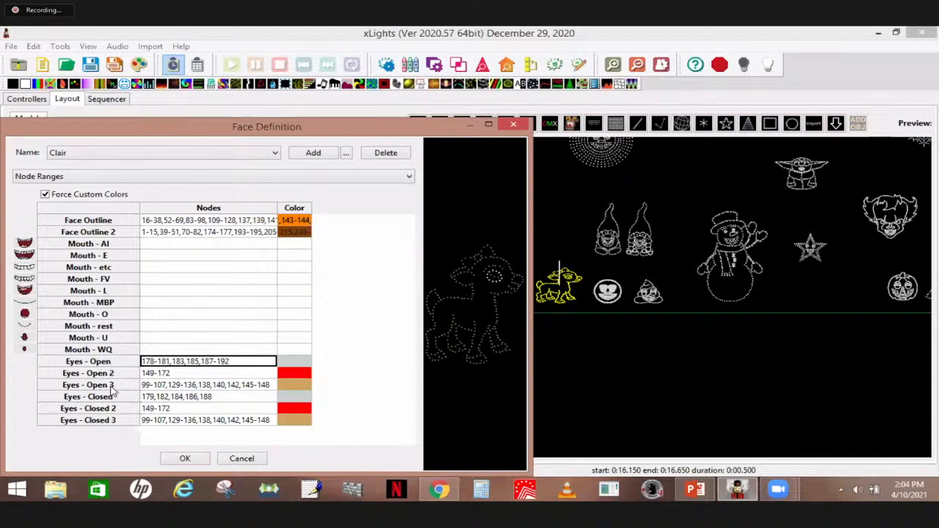
{"action": "left_click", "coordinate": [243, 459]}
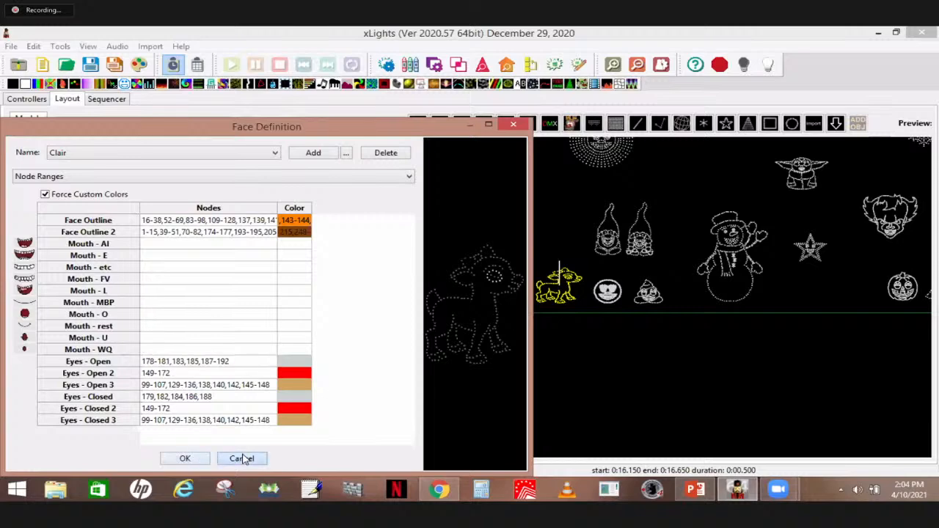
Open the EFLSnowman face definitions and examine the nodes of the Face Outline and Face Outline 2 rows in Cheeky.
{"action": "left_click", "coordinate": [732, 248]}
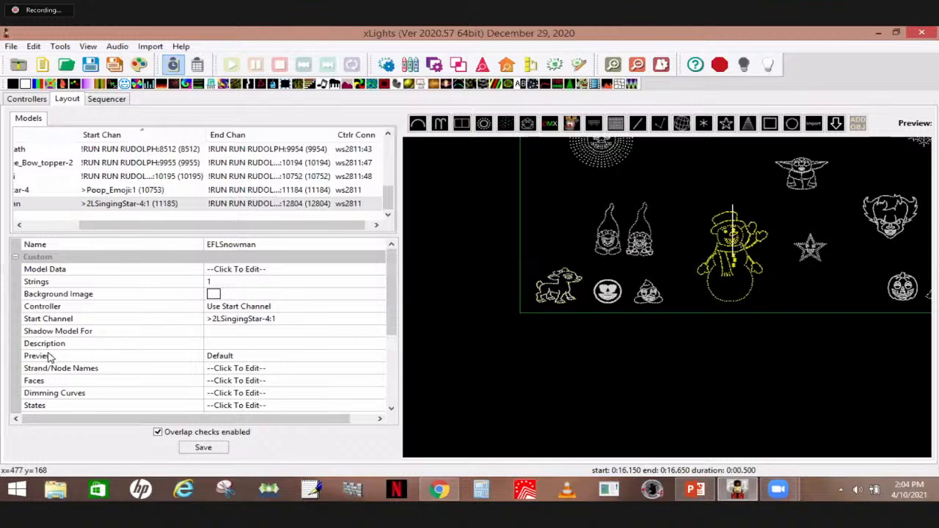
{"action": "left_click", "coordinate": [345, 386]}
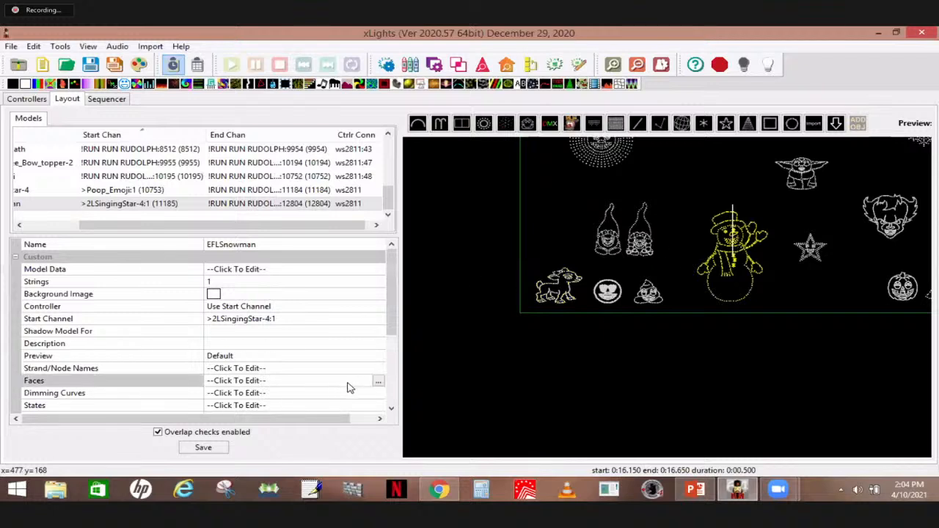
{"action": "left_click", "coordinate": [378, 381]}
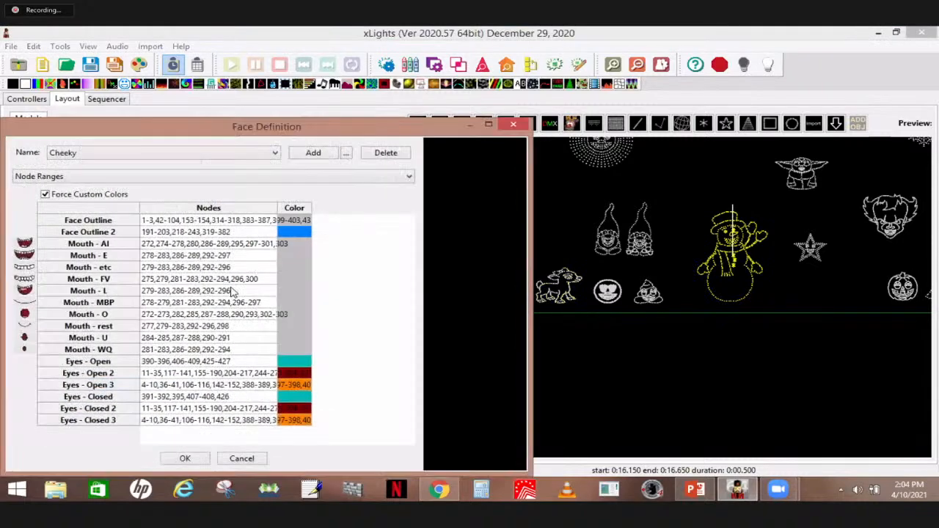
{"action": "left_click", "coordinate": [298, 248]}
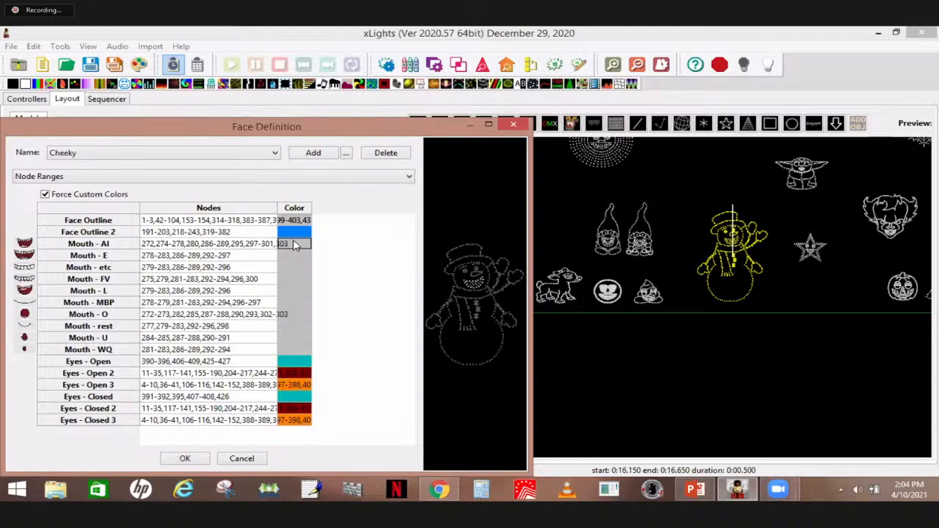
{"action": "left_click", "coordinate": [179, 220]}
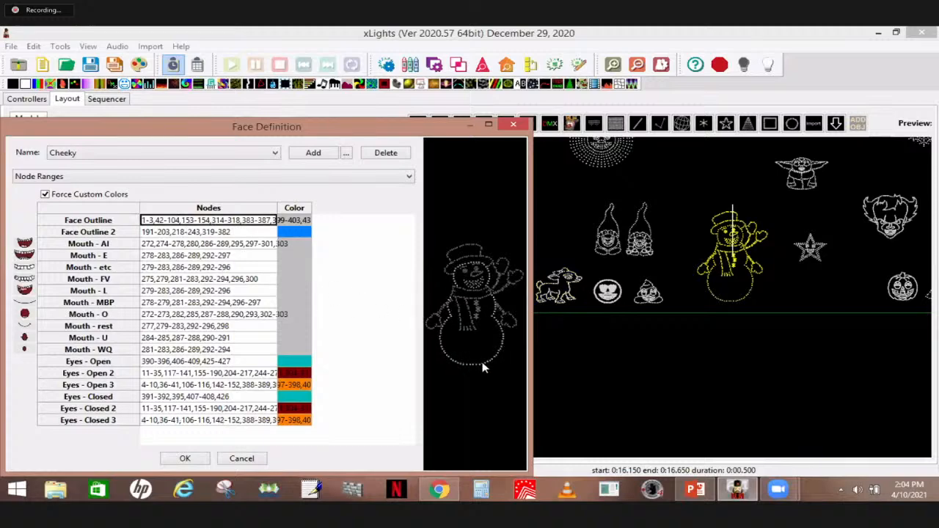
{"action": "left_click", "coordinate": [175, 233]}
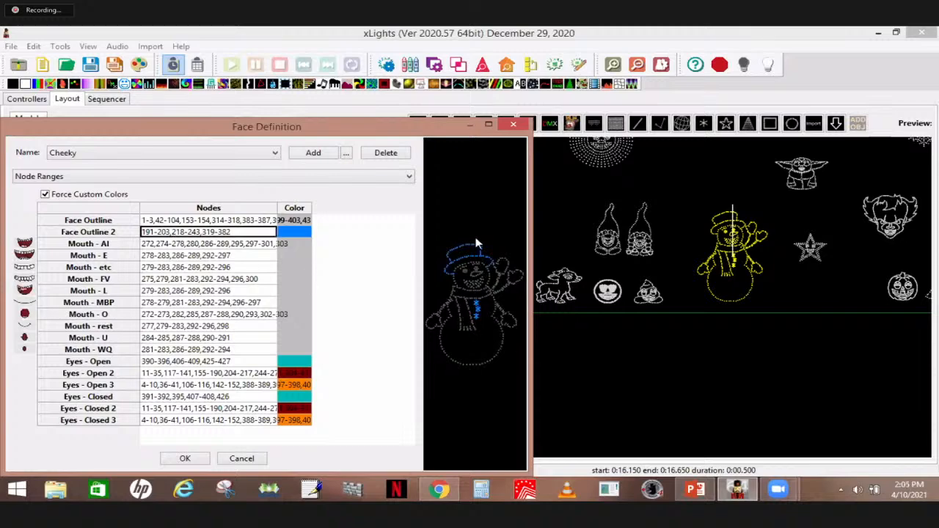
Examine the nodes of Cheeky's mouth rows and its Eyes - Open, Eyes - Open 2 and Eyes - Open 3 rows.
{"action": "left_click", "coordinate": [187, 245]}
{"action": "left_click", "coordinate": [198, 257]}
{"action": "left_click", "coordinate": [213, 292]}
{"action": "left_click", "coordinate": [217, 329]}
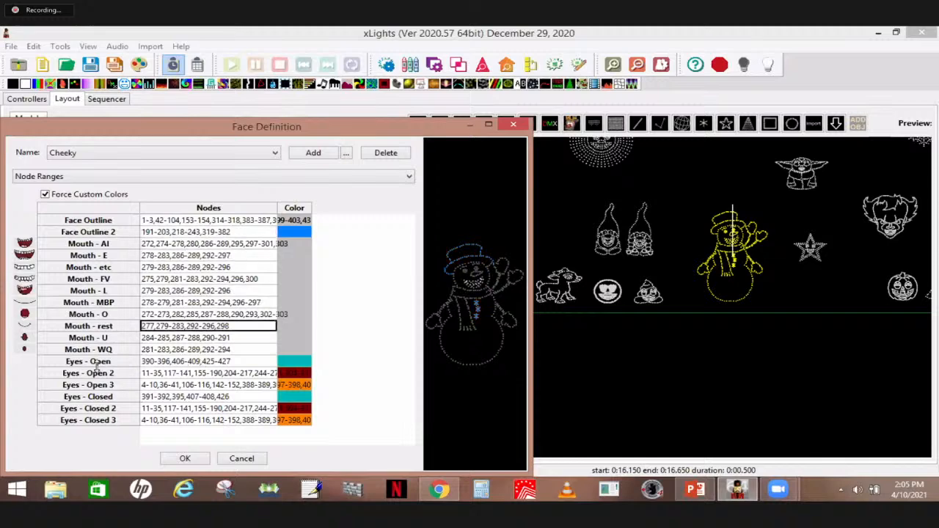
{"action": "left_click", "coordinate": [179, 362]}
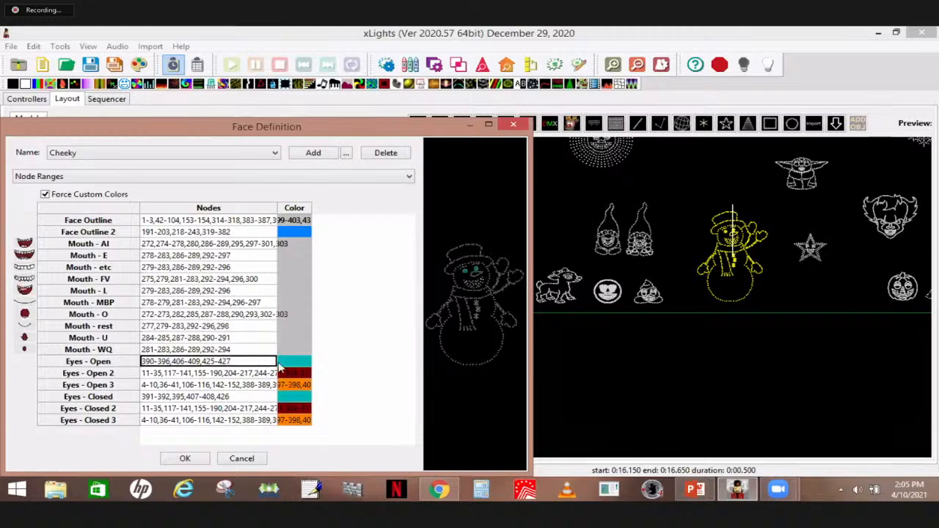
{"action": "left_click", "coordinate": [223, 379]}
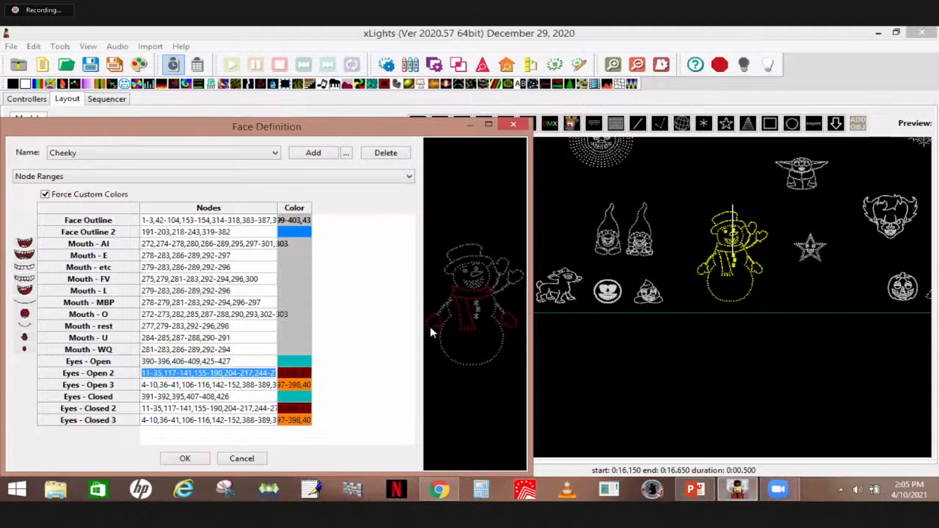
{"action": "left_click", "coordinate": [221, 386]}
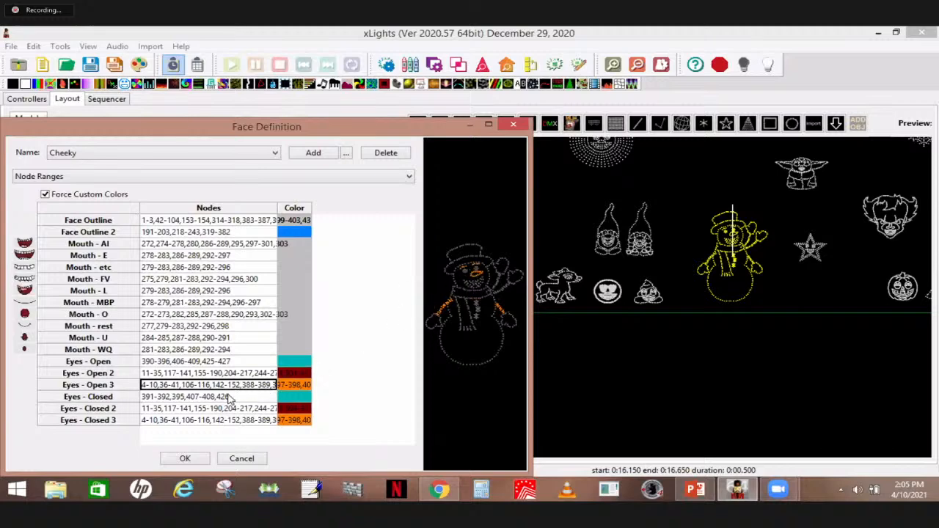
Compare the nodes of Cheeky's three Eyes - Closed rows with its Eyes - Open and Eyes - Open 2 rows.
{"action": "left_click", "coordinate": [156, 409]}
{"action": "left_click", "coordinate": [169, 421]}
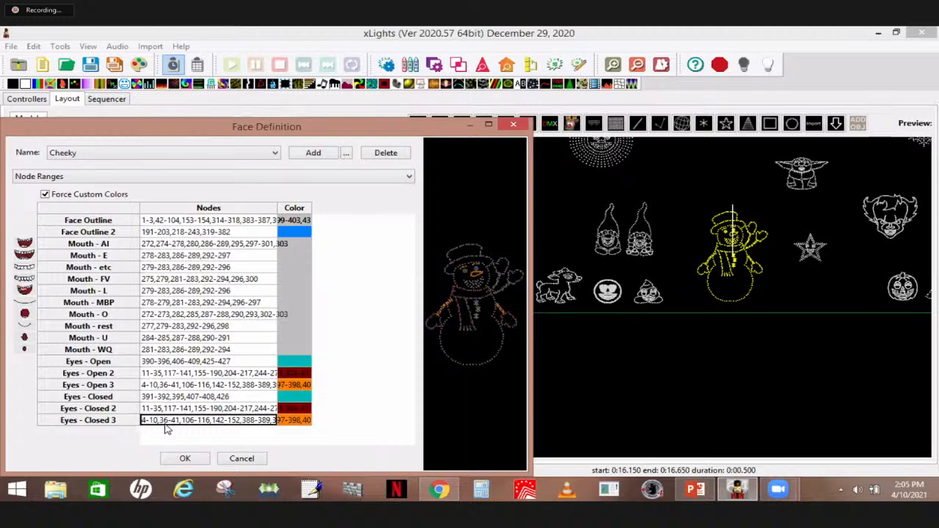
{"action": "left_click", "coordinate": [175, 410]}
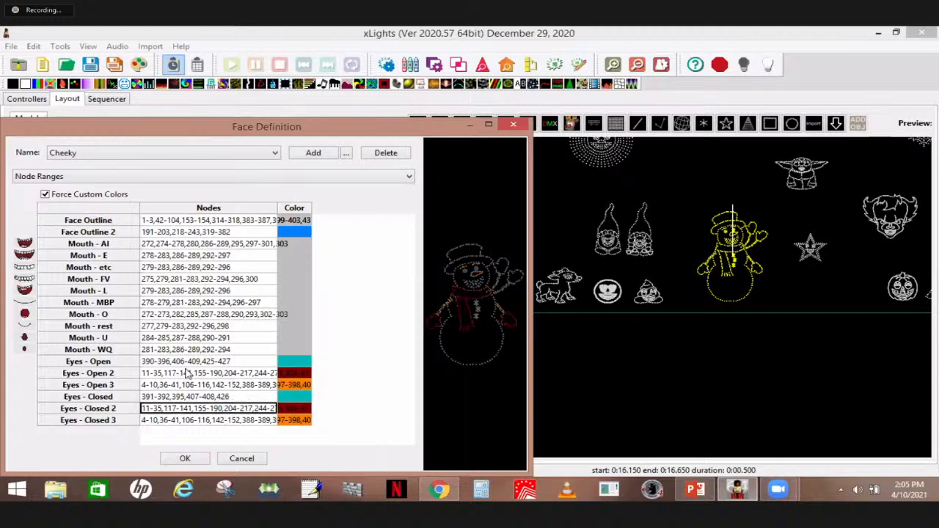
{"action": "left_click", "coordinate": [181, 374]}
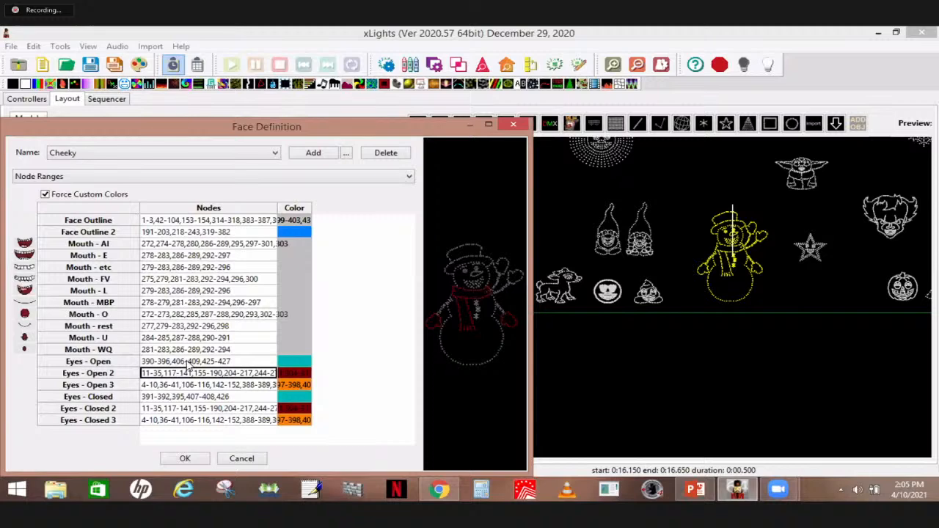
{"action": "left_click", "coordinate": [189, 362]}
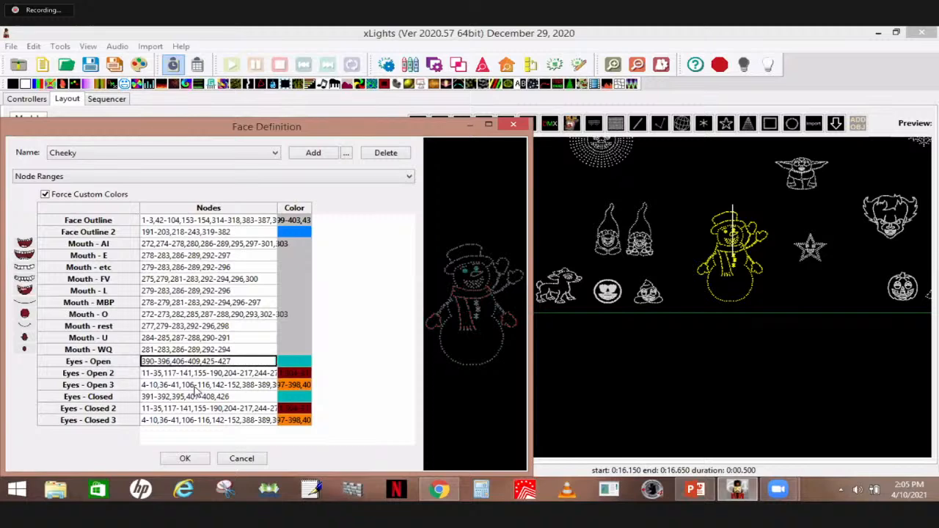
{"action": "left_click", "coordinate": [193, 398]}
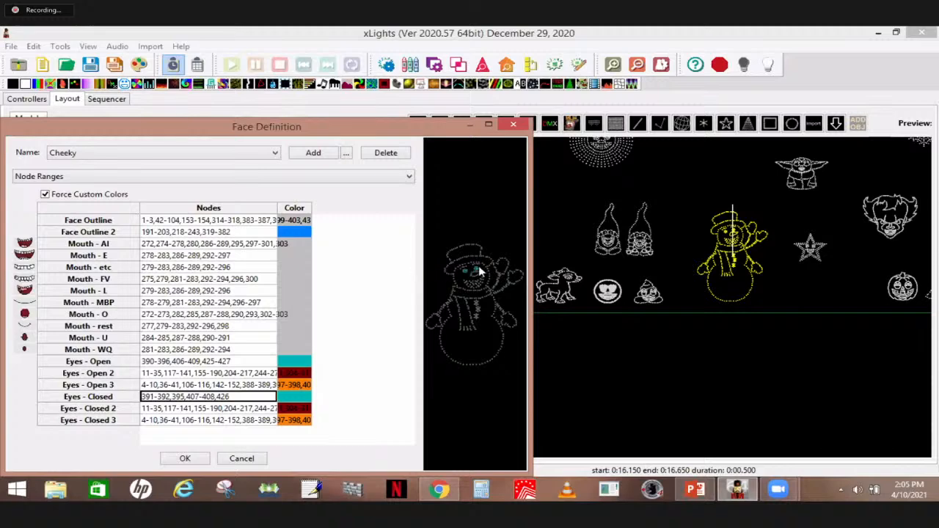
{"action": "left_click", "coordinate": [255, 414]}
{"action": "left_click", "coordinate": [235, 421]}
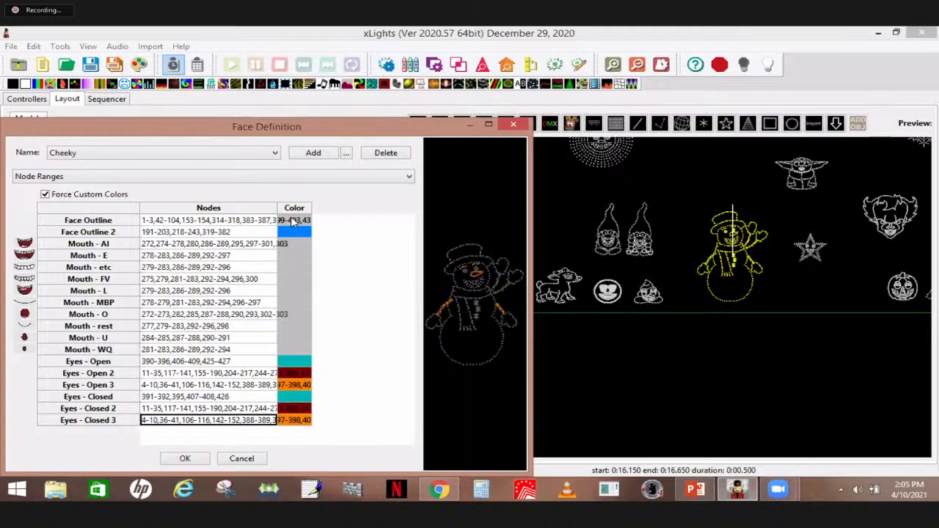
View the basic and custom colour choices for Cheeky's Mouth - AI row, and close the colour picker and face definitions without changes.
{"action": "left_click", "coordinate": [295, 246]}
{"action": "double_click", "coordinate": [295, 245]}
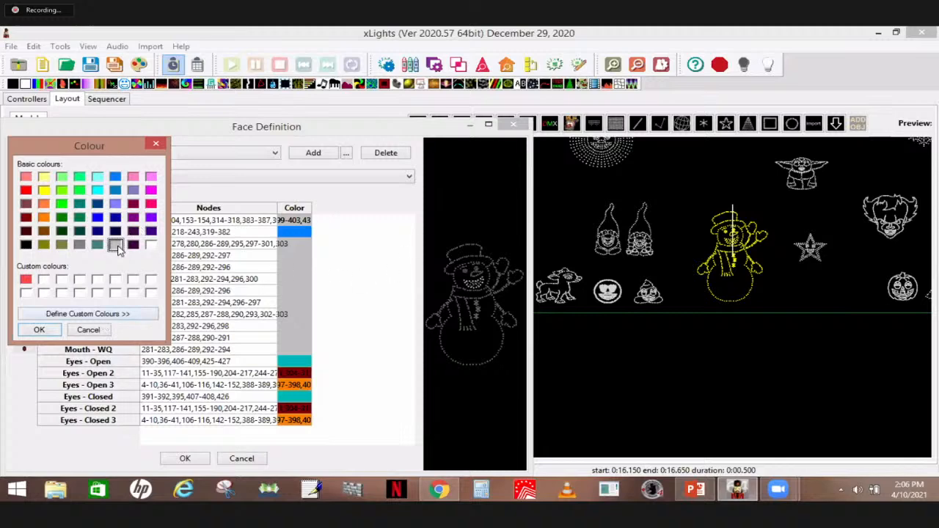
{"action": "left_click", "coordinate": [121, 314]}
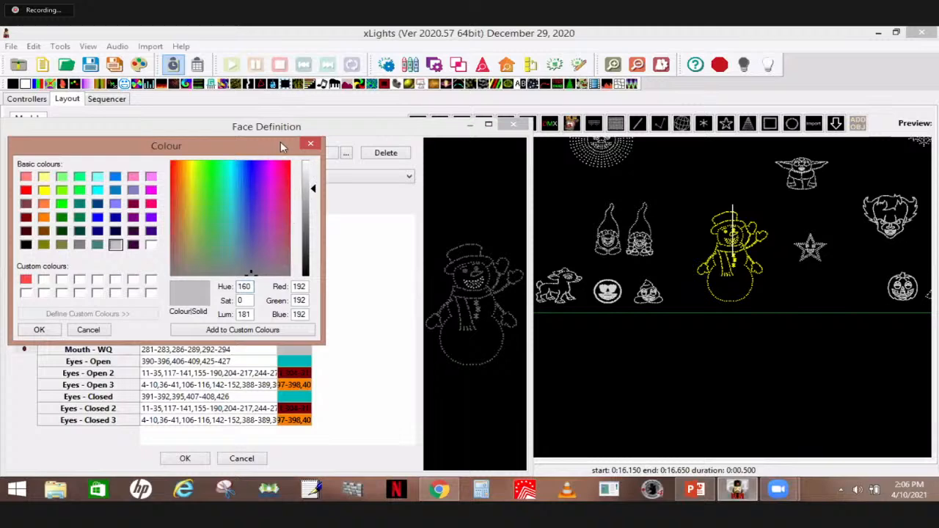
{"action": "left_click_drag", "start_coordinate": [260, 146], "coordinate": [295, 177]}
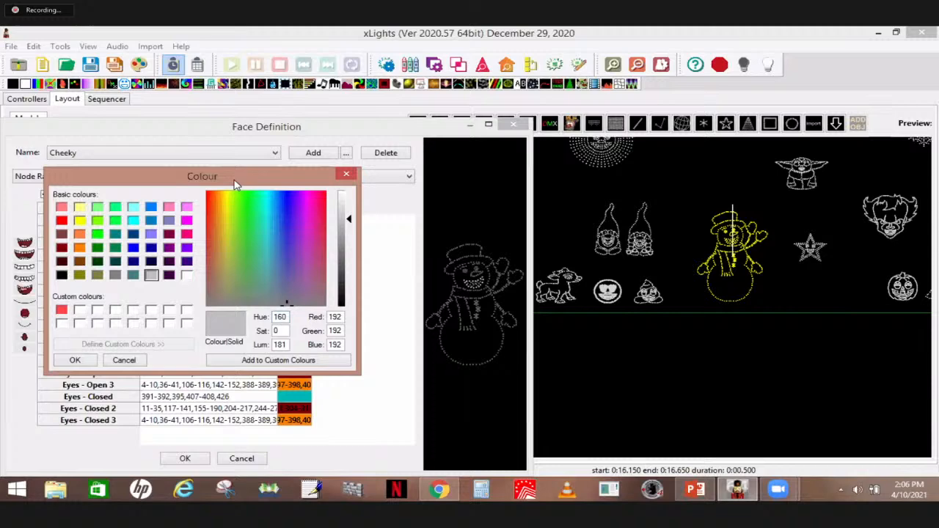
{"action": "left_click_drag", "start_coordinate": [287, 181], "coordinate": [798, 146]}
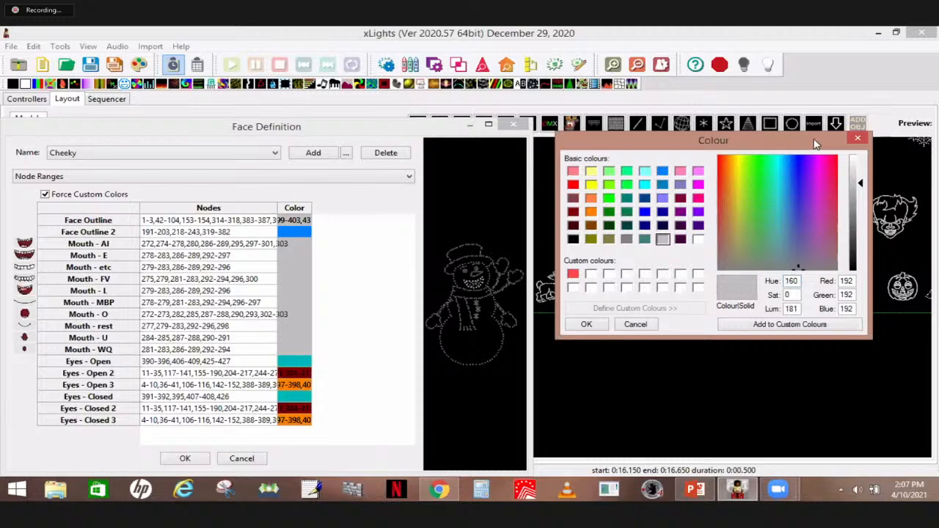
{"action": "left_click", "coordinate": [855, 139]}
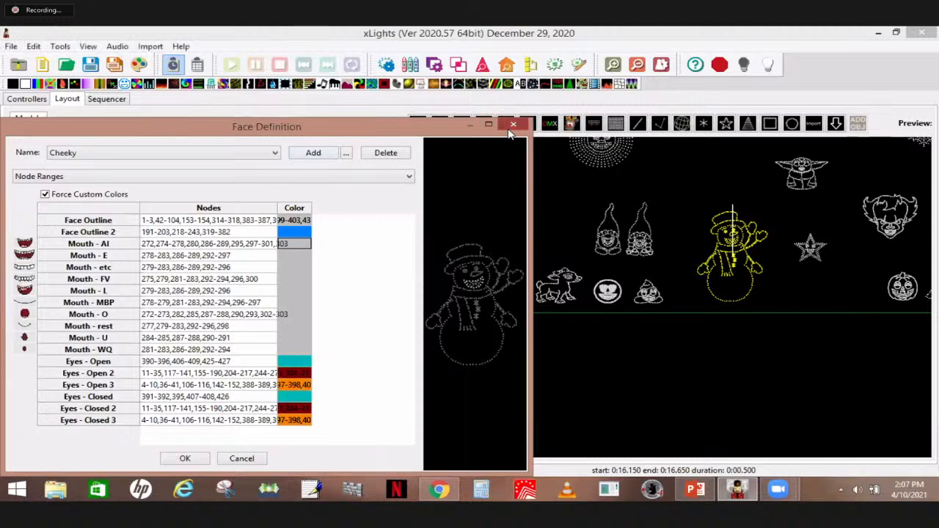
{"action": "left_click", "coordinate": [753, 256]}
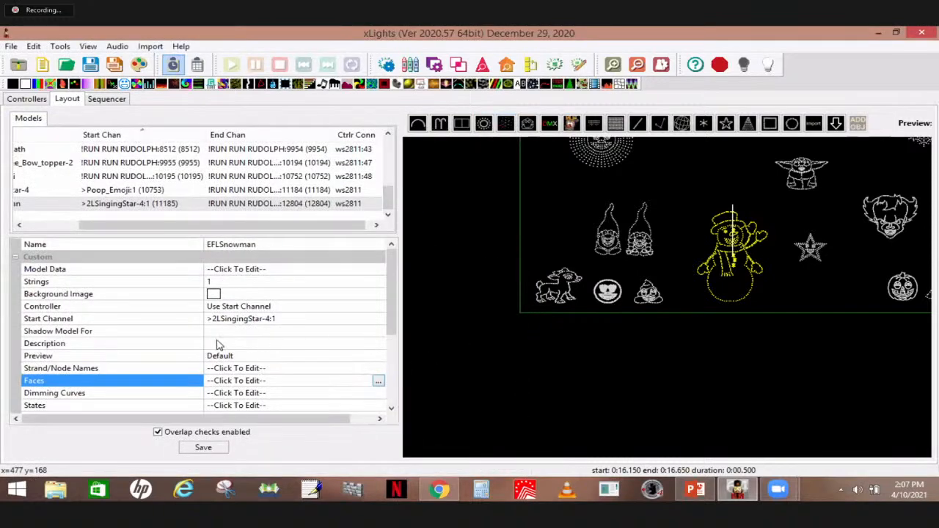
Reopen EFLSnowman's face definitions in a maximized window and examine the nodes of Cheeky's Mouth - rest row.
{"action": "left_click", "coordinate": [378, 383]}
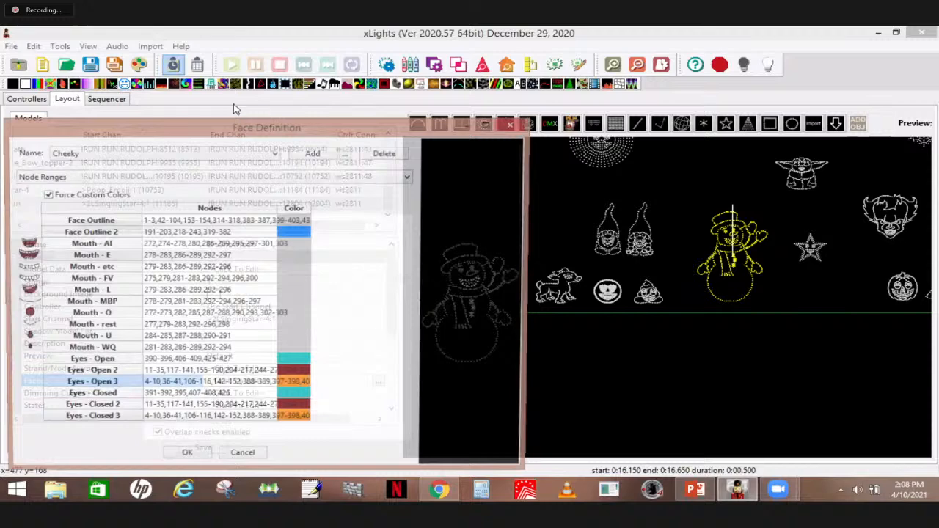
{"action": "double_click", "coordinate": [265, 119]}
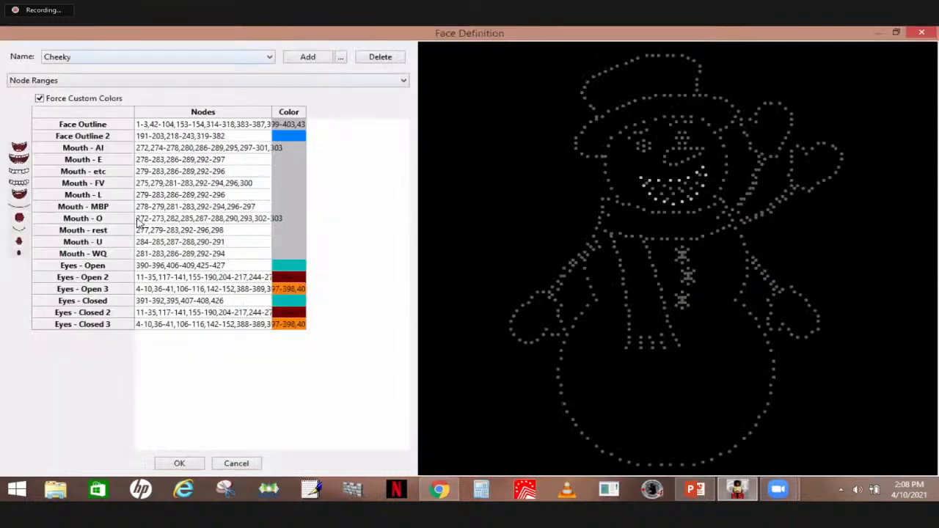
{"action": "left_click", "coordinate": [157, 231]}
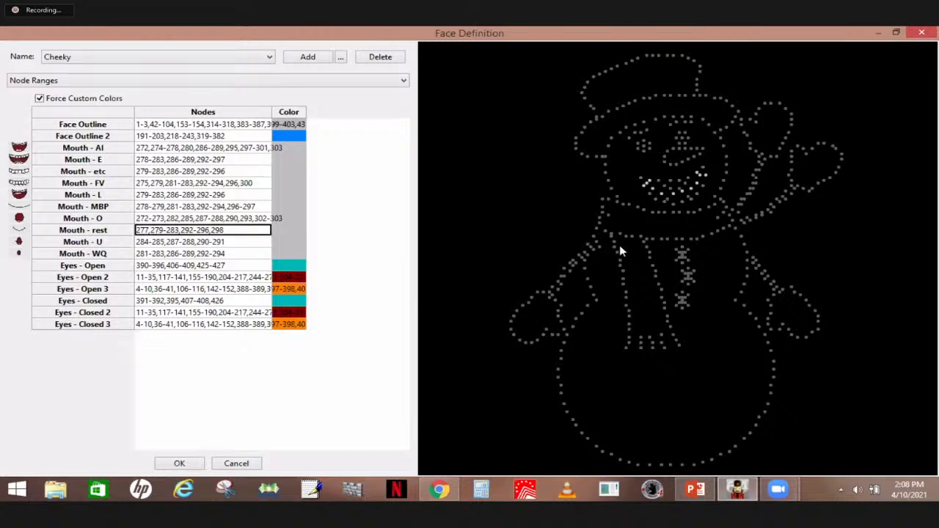
{"action": "mouse_move", "coordinate": [699, 178]}
Compare the Mouth - rest nodes across the Face1, Face2 and Frowny face definitions.
{"action": "left_click", "coordinate": [272, 58]}
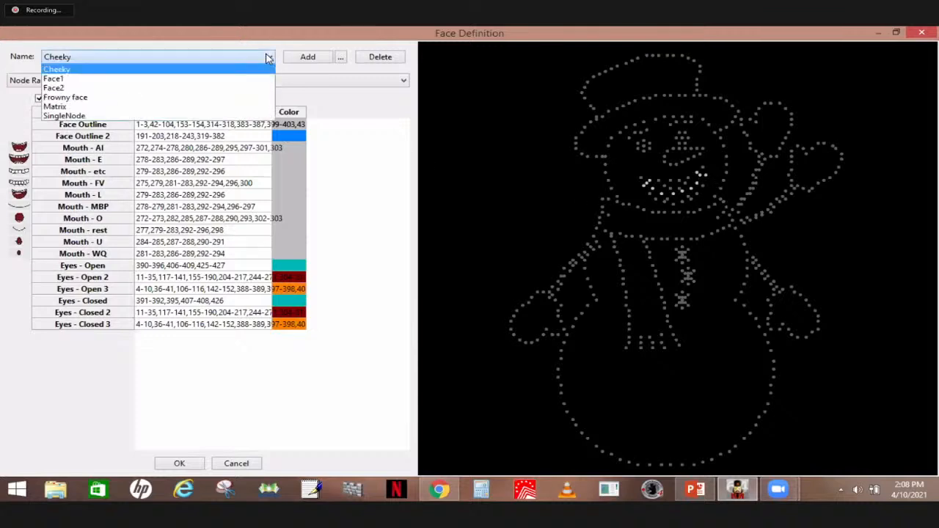
{"action": "left_click", "coordinate": [78, 83]}
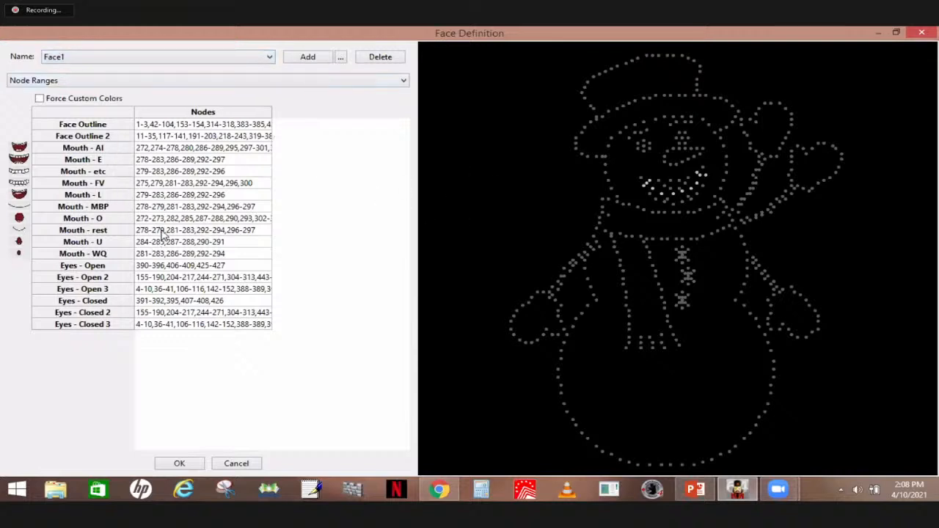
{"action": "double_click", "coordinate": [161, 233]}
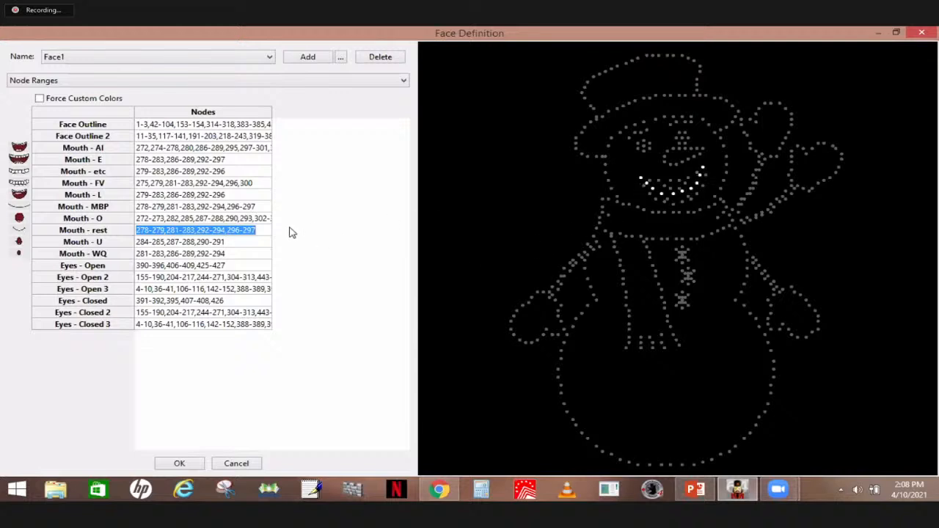
{"action": "left_click", "coordinate": [164, 59]}
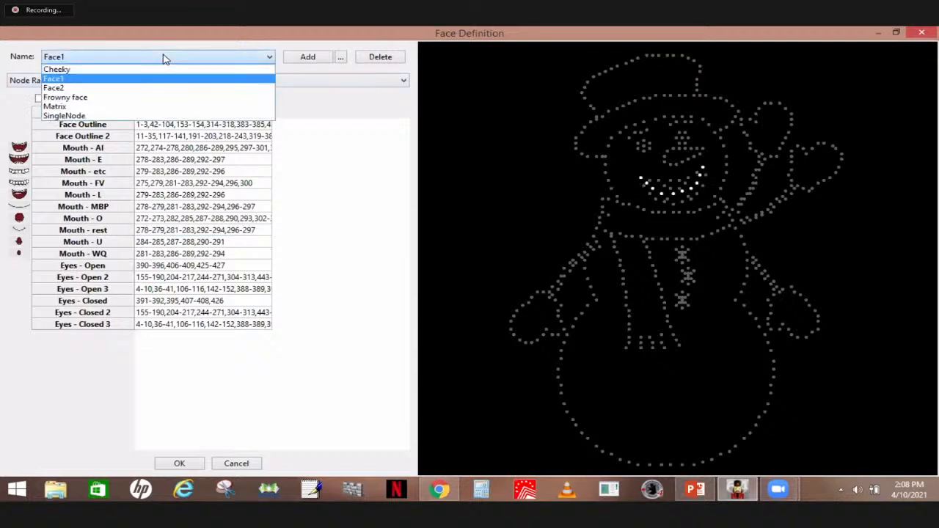
{"action": "left_click", "coordinate": [64, 88]}
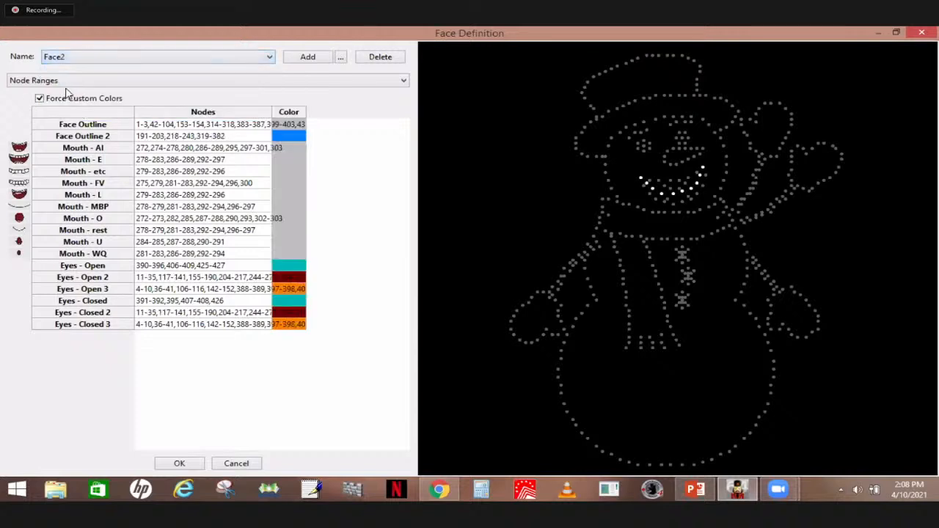
{"action": "left_click", "coordinate": [143, 232]}
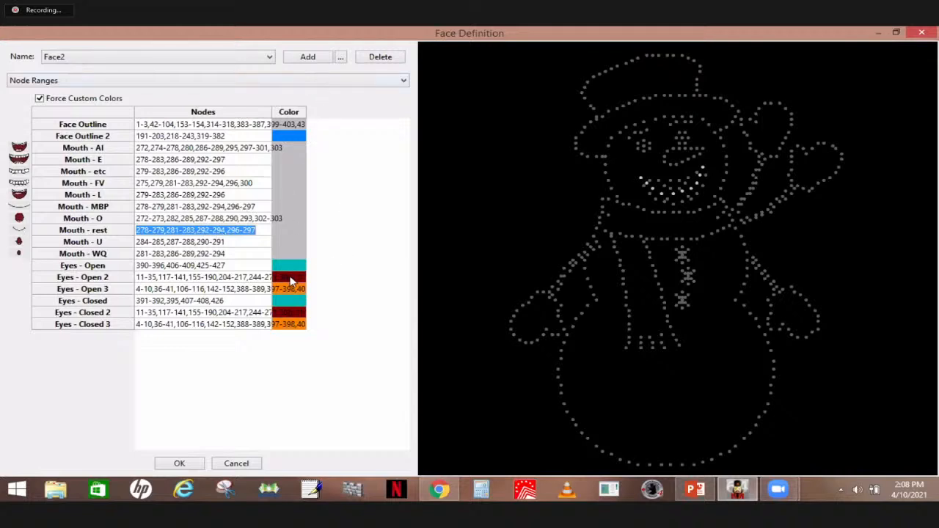
{"action": "left_click", "coordinate": [147, 59]}
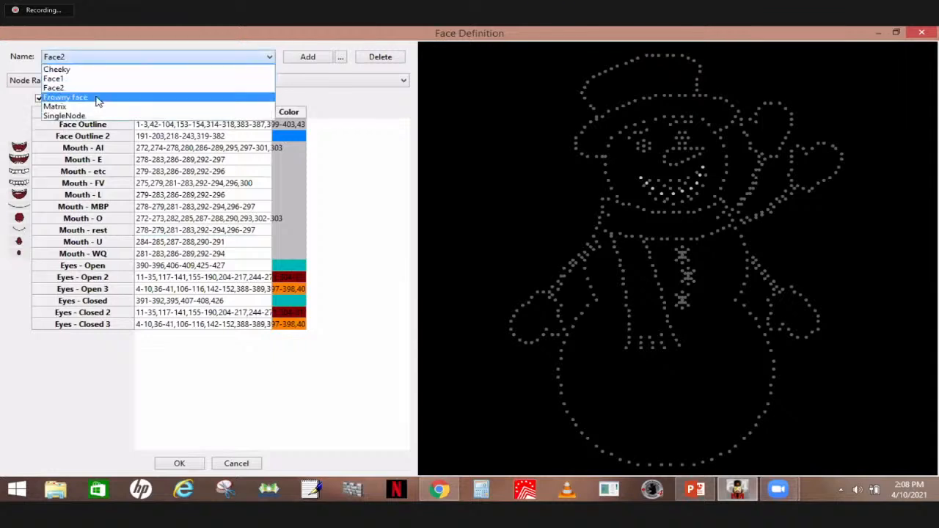
{"action": "left_click", "coordinate": [98, 100]}
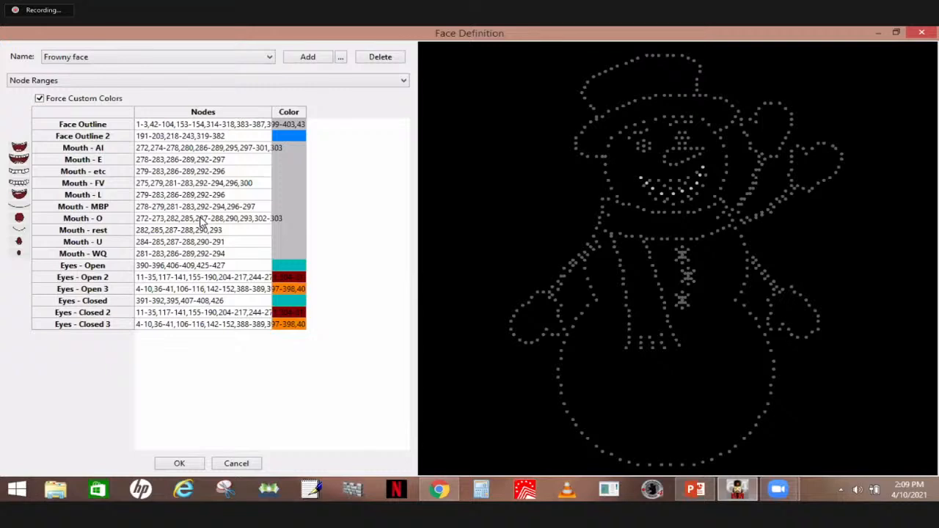
{"action": "left_click", "coordinate": [200, 229]}
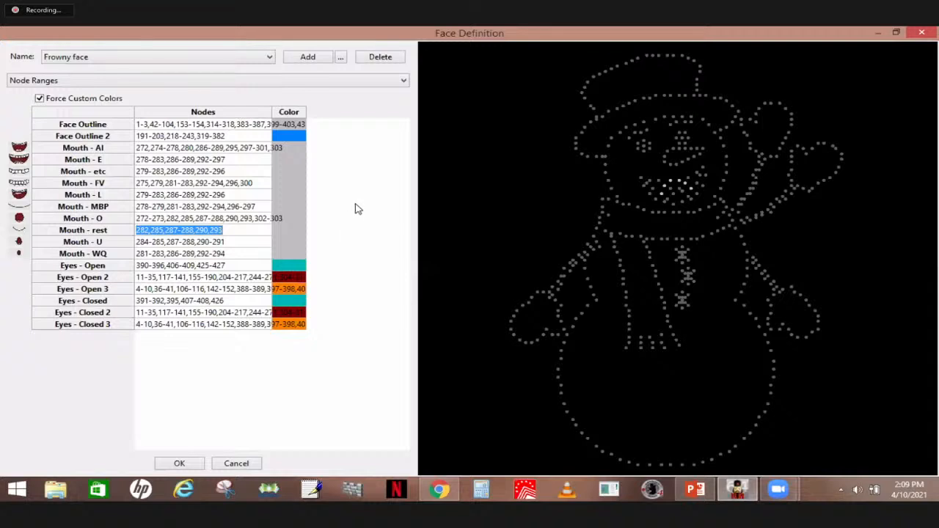
Examine all Eyes - Open and Eyes - Closed rows of Frowny face, including the colour choices for Eyes - Open 2, without changing them.
{"action": "left_click", "coordinate": [167, 266]}
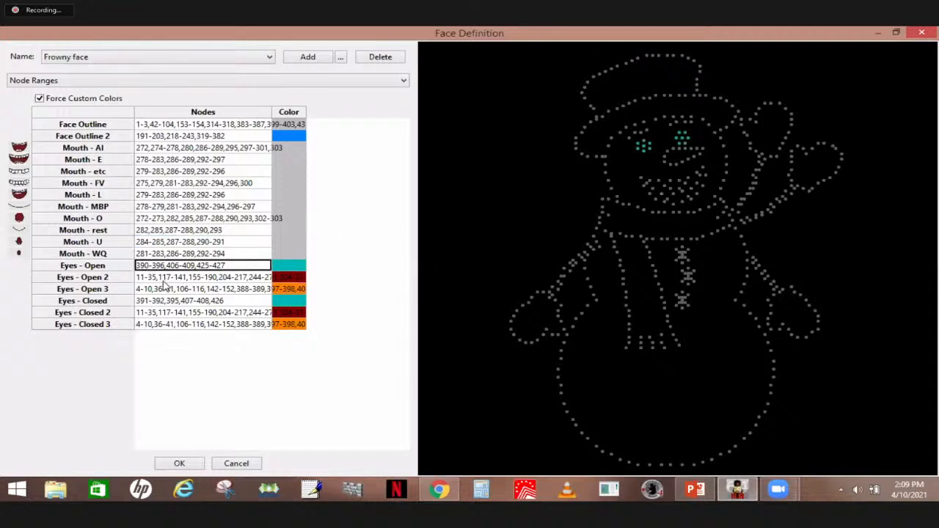
{"action": "left_click", "coordinate": [165, 277]}
{"action": "left_click", "coordinate": [184, 291]}
{"action": "left_click", "coordinate": [184, 304]}
{"action": "left_click", "coordinate": [187, 314]}
{"action": "left_click", "coordinate": [194, 325]}
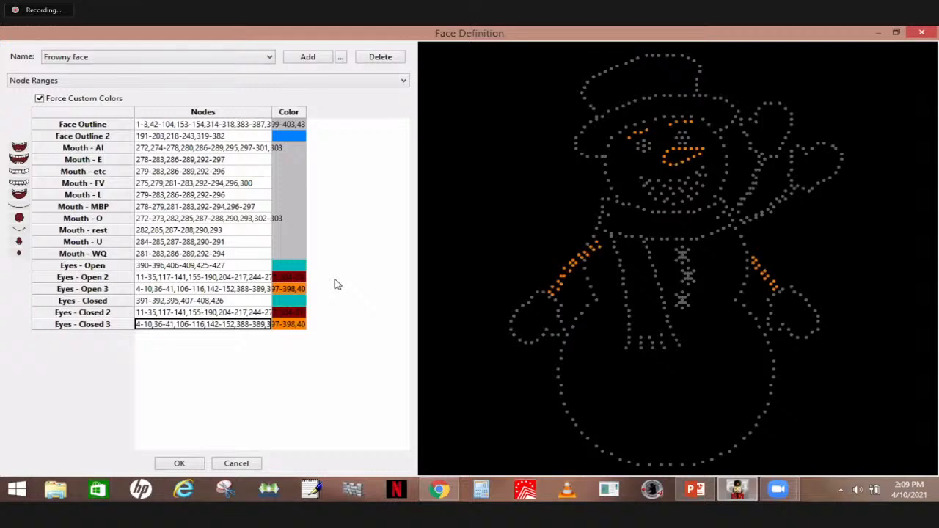
{"action": "left_click", "coordinate": [291, 279]}
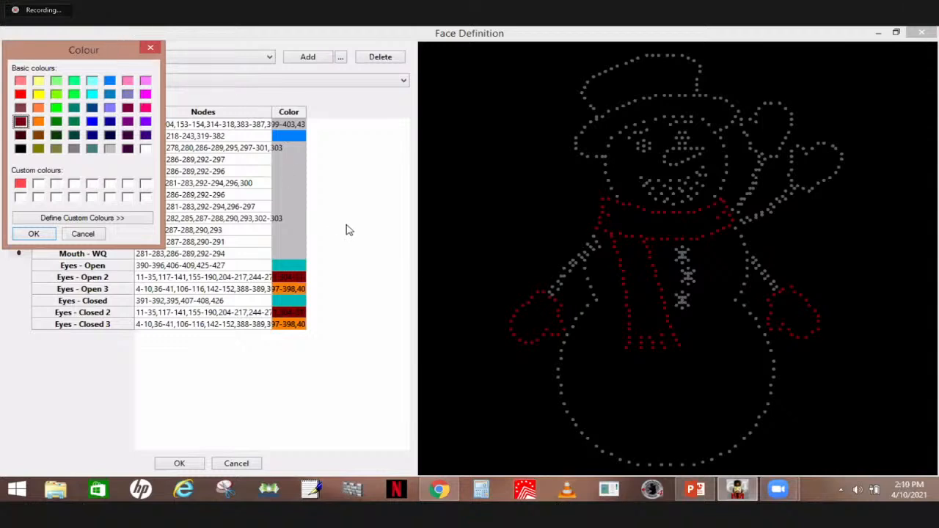
{"action": "left_click", "coordinate": [151, 50]}
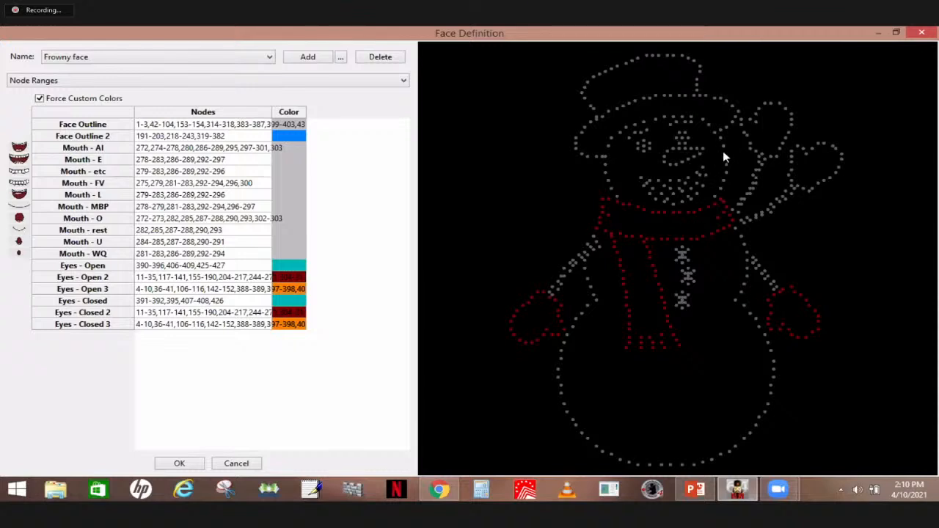
Examine the nodes of Frowny face's Face Outline and Mouth - E rows on the snowman preview.
{"action": "left_click", "coordinate": [237, 130]}
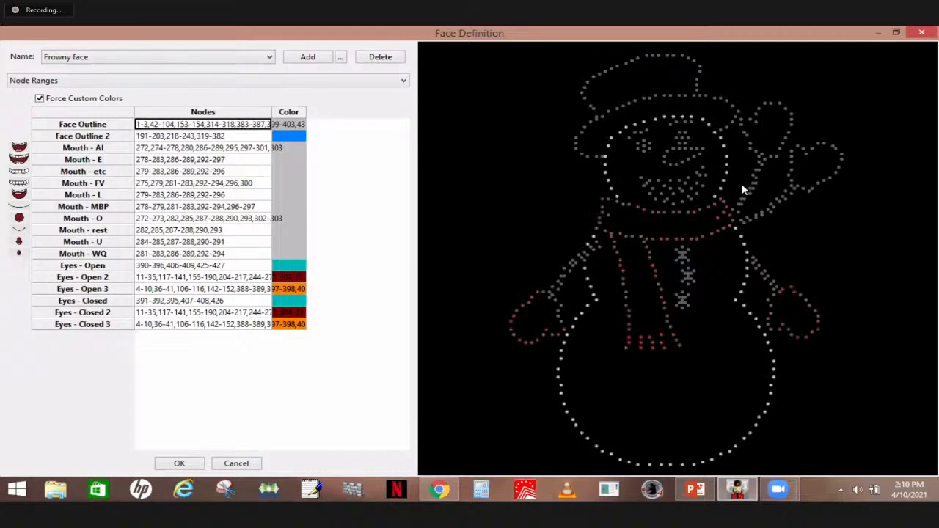
{"action": "left_click", "coordinate": [290, 160]}
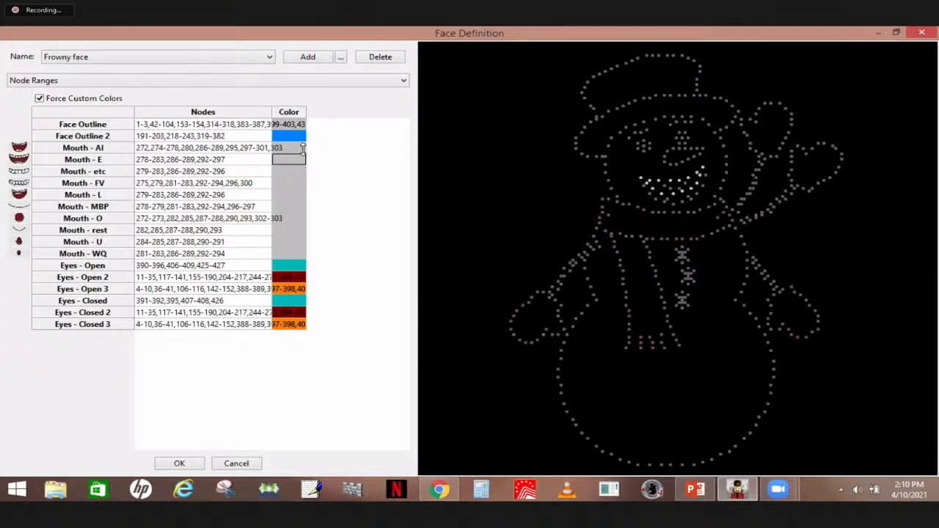
{"action": "left_click", "coordinate": [198, 128]}
{"action": "left_click", "coordinate": [199, 129]}
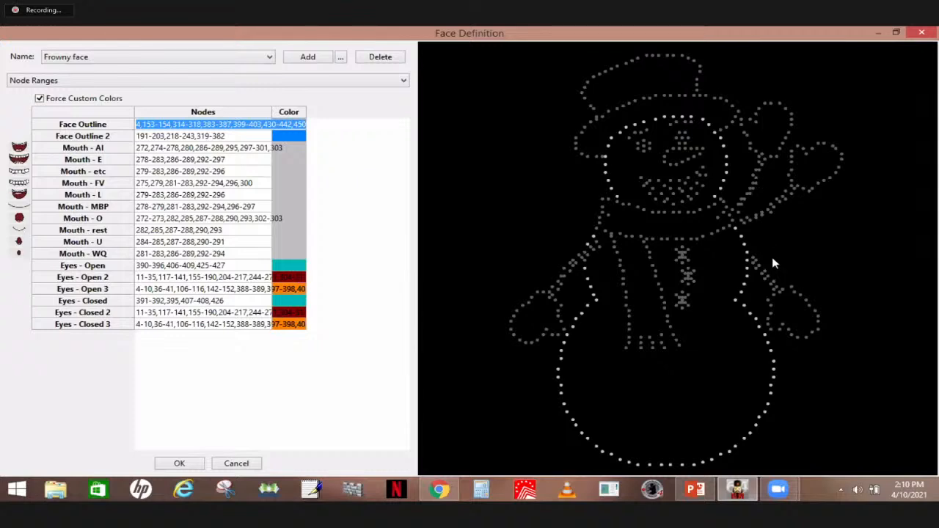
Examine the nodes of Frowny face's Eyes - Open 2 row on the snowman preview.
{"action": "left_click", "coordinate": [251, 282]}
{"action": "mouse_move", "coordinate": [552, 339]}
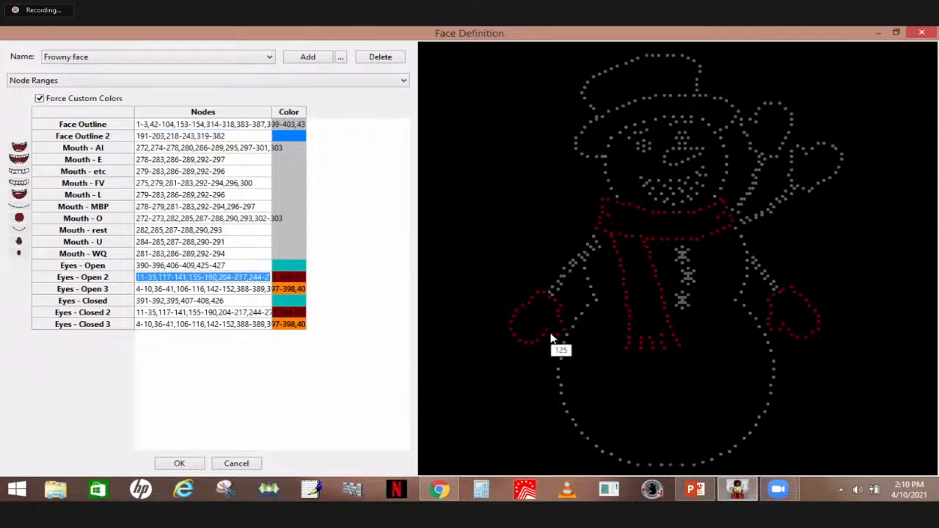
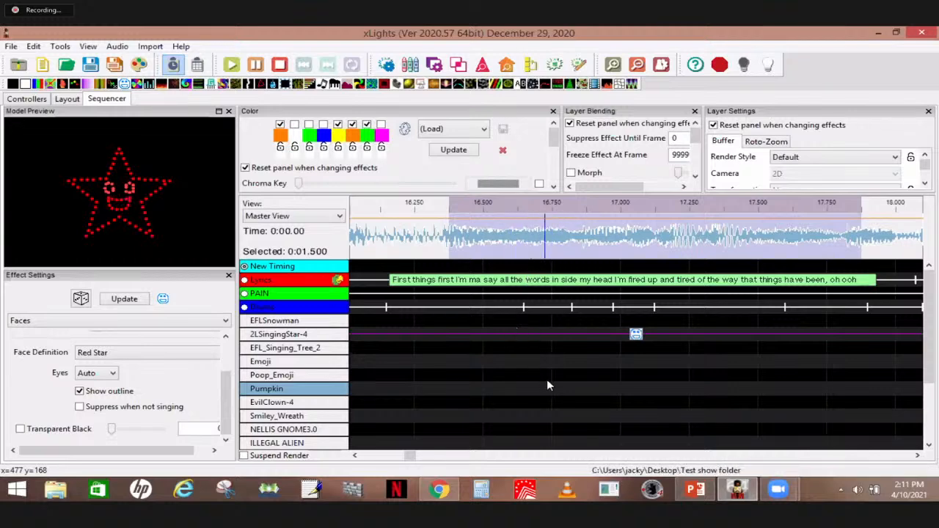
Set the face definition of EFLSnowman's first Faces effect to Cheeky.
{"action": "left_click", "coordinate": [660, 253]}
{"action": "scroll", "coordinate": [660, 253], "scroll_direction": "down", "scroll_amount": 7}
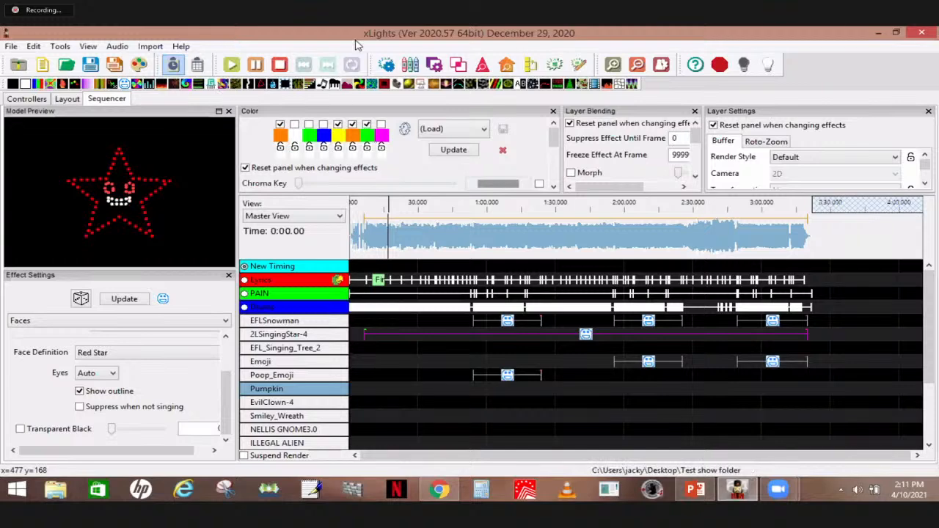
{"action": "left_click", "coordinate": [508, 323]}
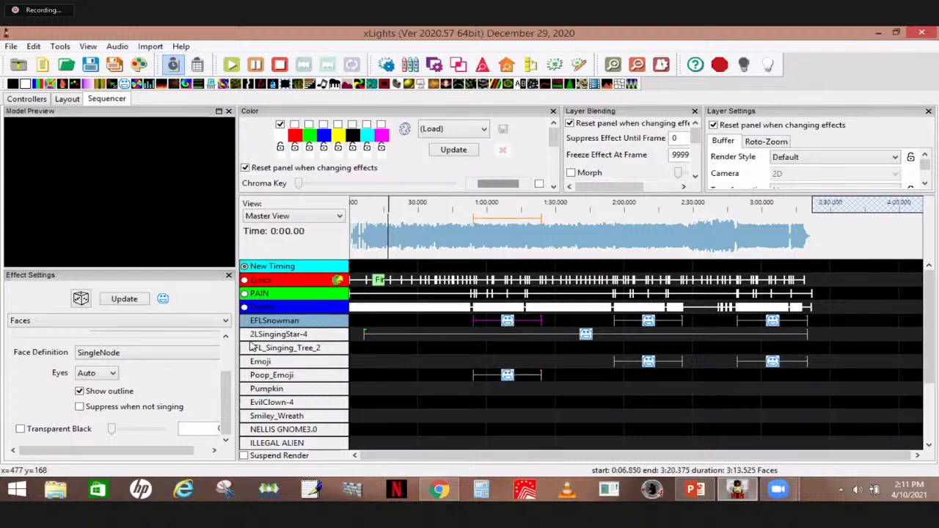
{"action": "scroll", "coordinate": [225, 389], "scroll_direction": "up", "scroll_amount": 3}
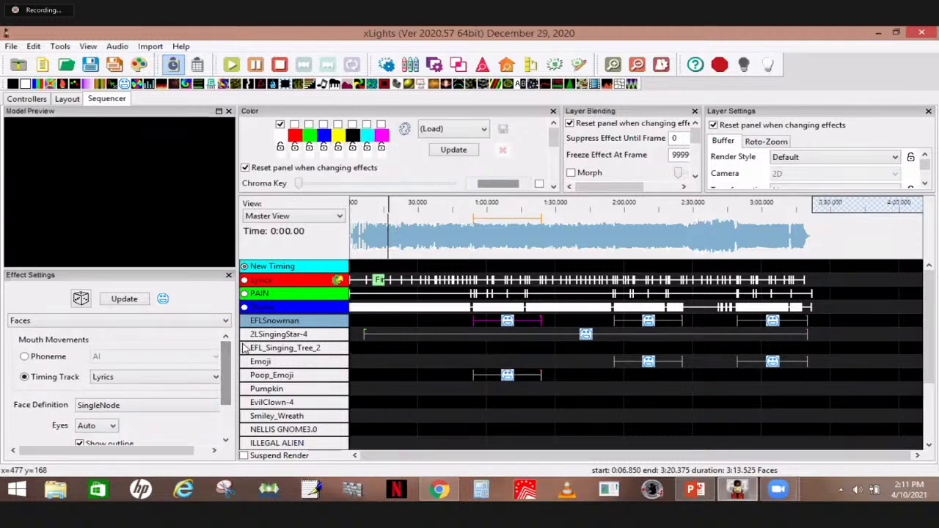
{"action": "scroll", "coordinate": [228, 373], "scroll_direction": "down", "scroll_amount": 1}
{"action": "scroll", "coordinate": [225, 373], "scroll_direction": "down", "scroll_amount": 1}
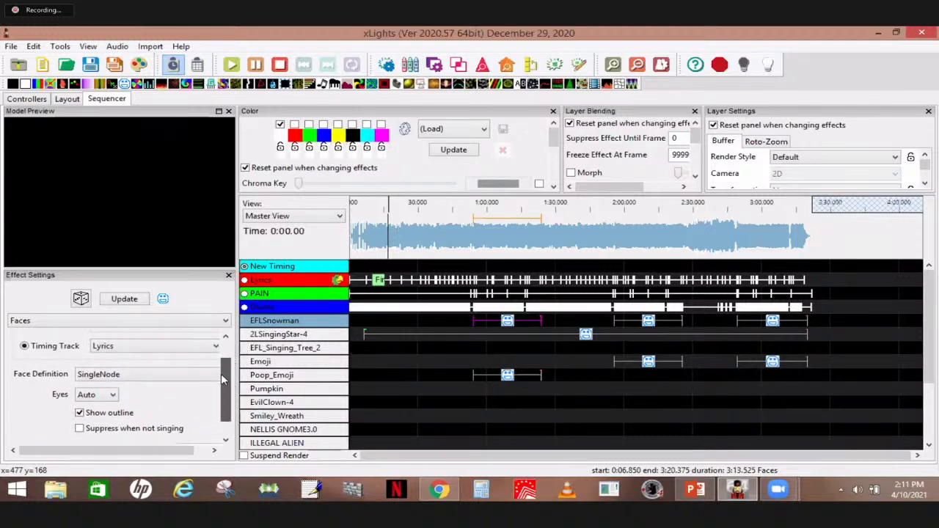
{"action": "left_click", "coordinate": [110, 376]}
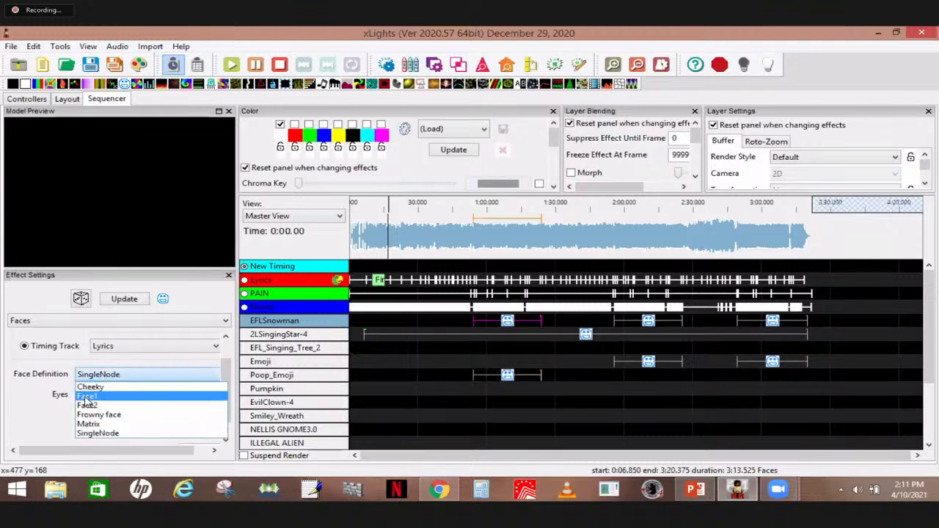
{"action": "left_click", "coordinate": [103, 386]}
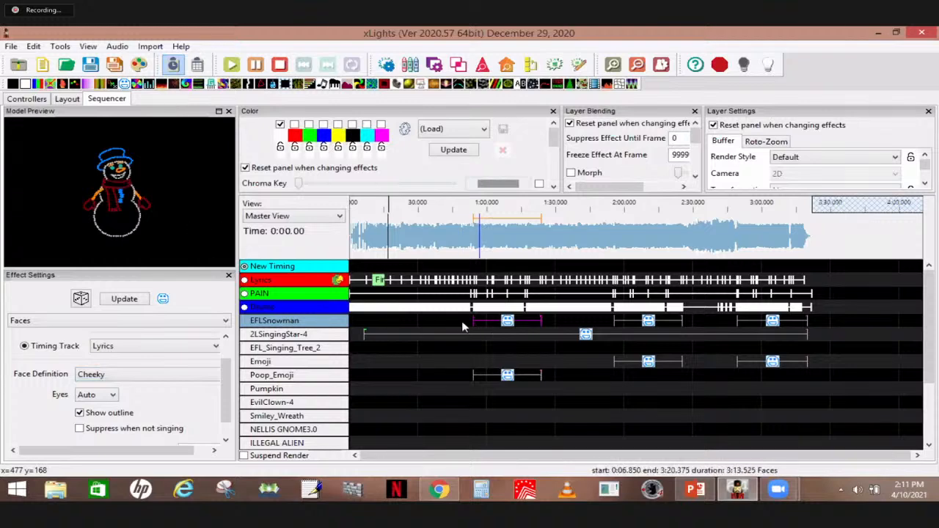
Expand EFLSnowman's submodel rows and switch its first Faces effect from Face1 back to Cheeky.
{"action": "double_click", "coordinate": [274, 323]}
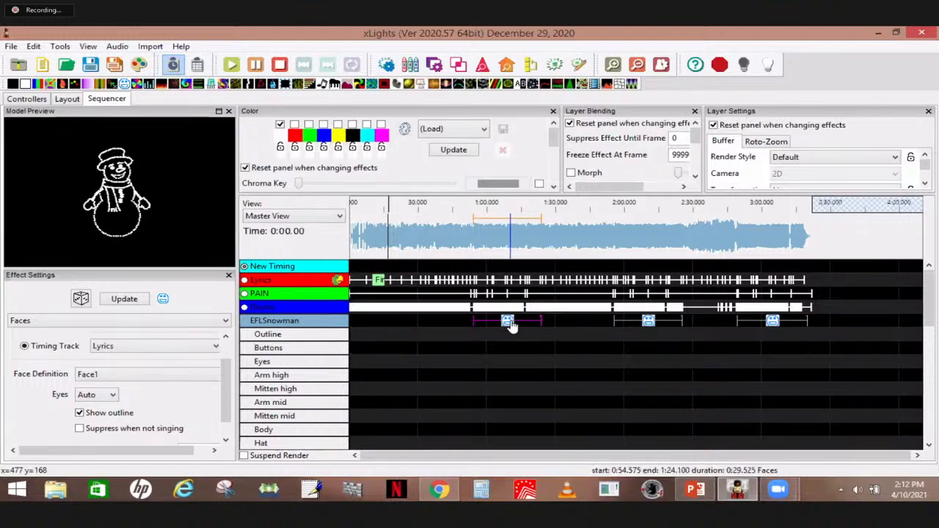
{"action": "left_click", "coordinate": [154, 375]}
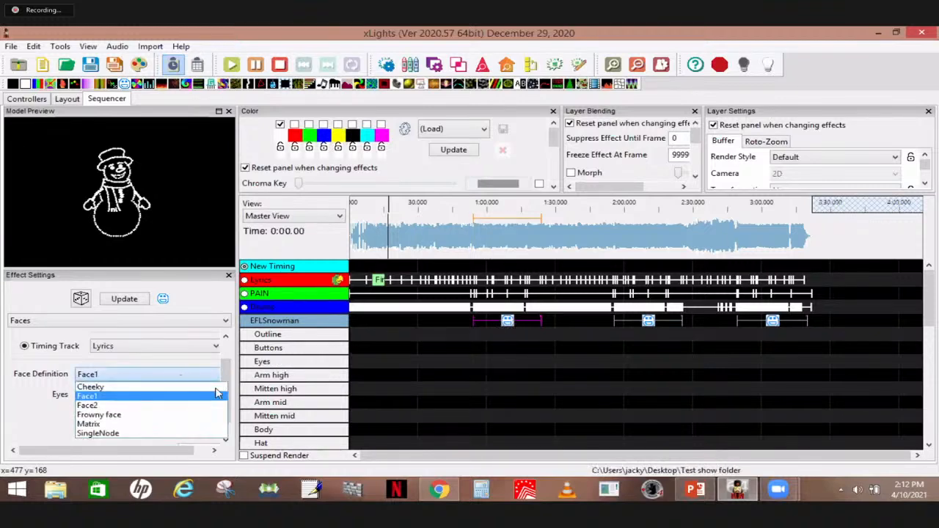
{"action": "left_click", "coordinate": [95, 386]}
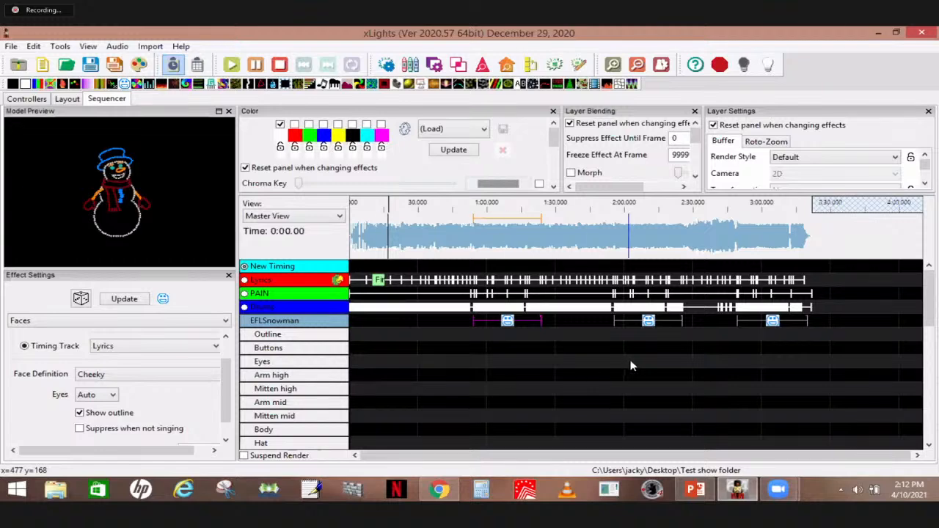
Check the face definitions of EFLSnowman's second and third Faces effects and collapse its submodel rows.
{"action": "left_click", "coordinate": [649, 325]}
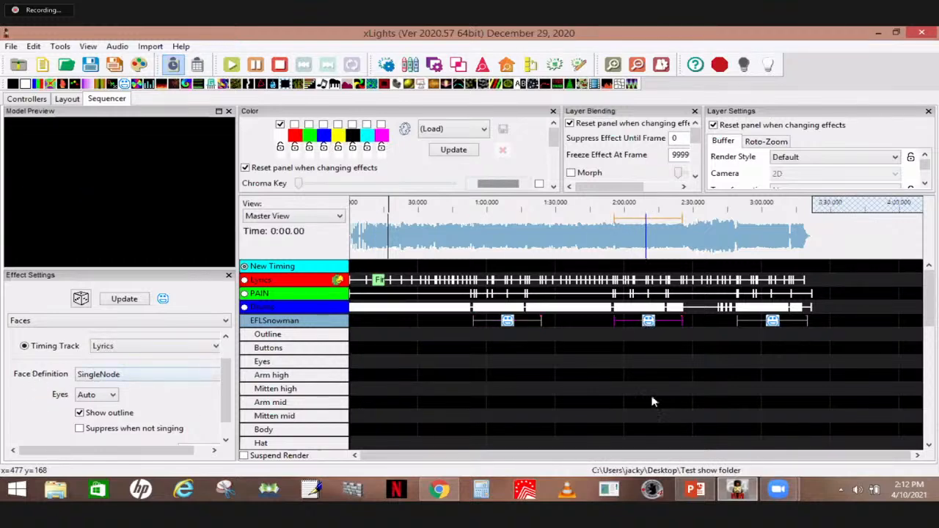
{"action": "left_click", "coordinate": [770, 324]}
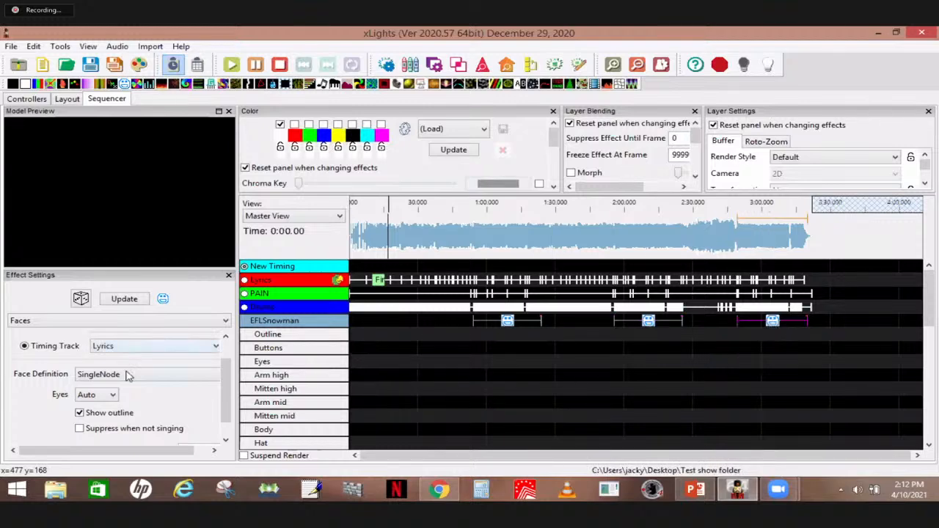
{"action": "left_click", "coordinate": [590, 364]}
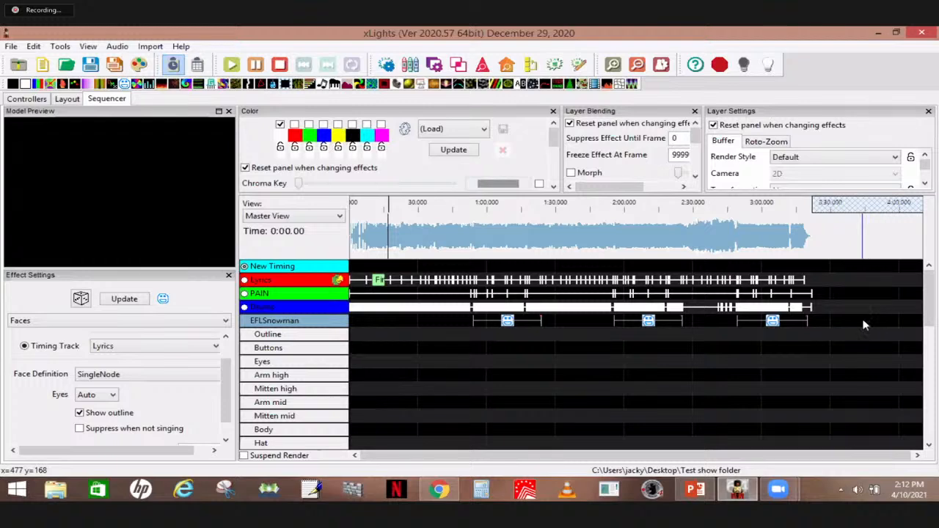
{"action": "mouse_move", "coordinate": [926, 307]}
{"action": "left_mouse_down"}
{"action": "mouse_move", "coordinate": [926, 337]}
{"action": "mouse_move", "coordinate": [928, 306]}
{"action": "left_mouse_up"}
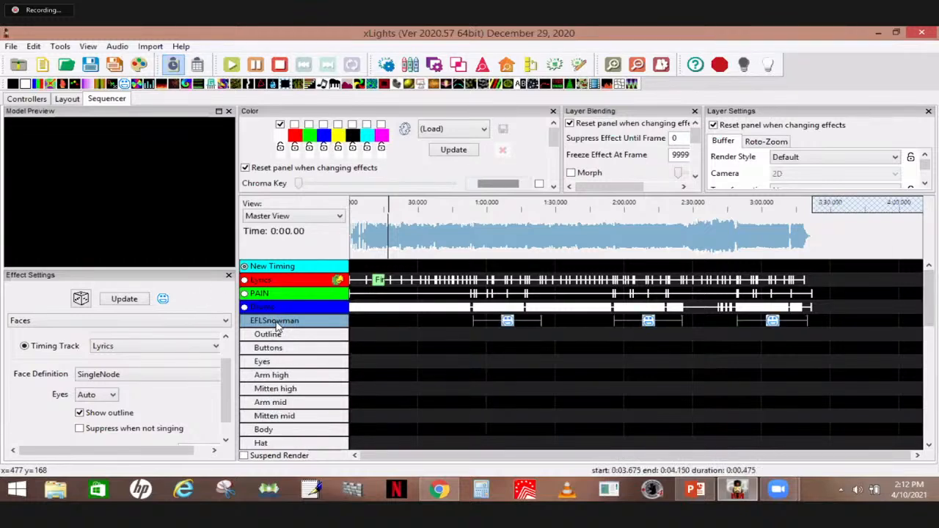
{"action": "double_click", "coordinate": [276, 324]}
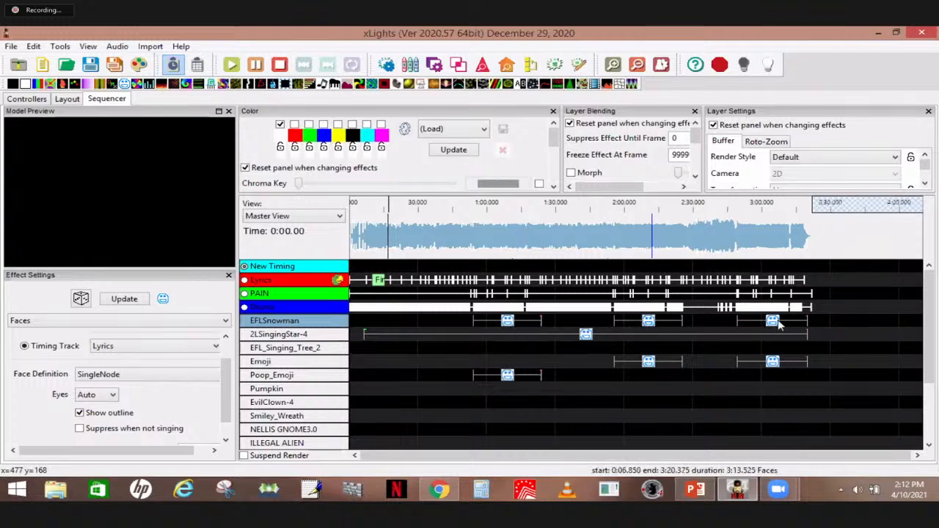
Check the face definitions of the Faces effects on the 2LSingingStar-4, Emoji and Poop_Emoji rows.
{"action": "left_click", "coordinate": [586, 336]}
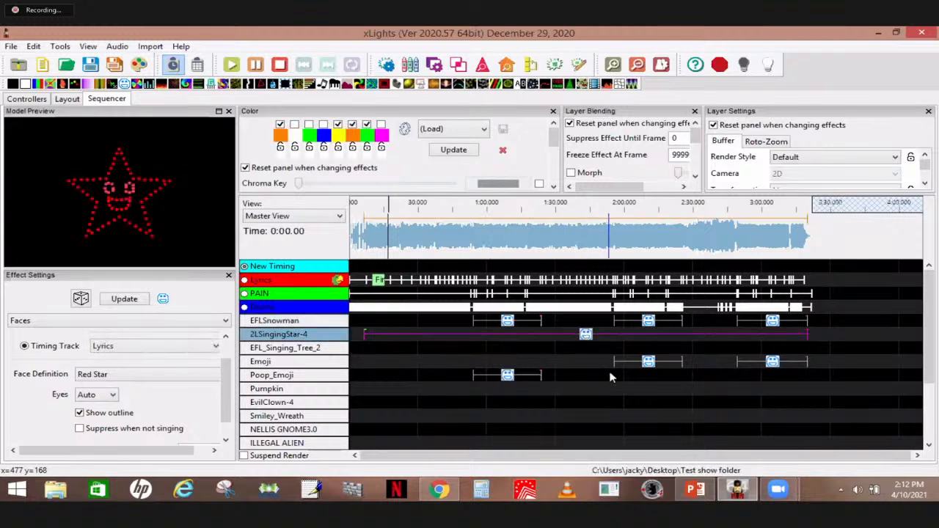
{"action": "left_click", "coordinate": [649, 365]}
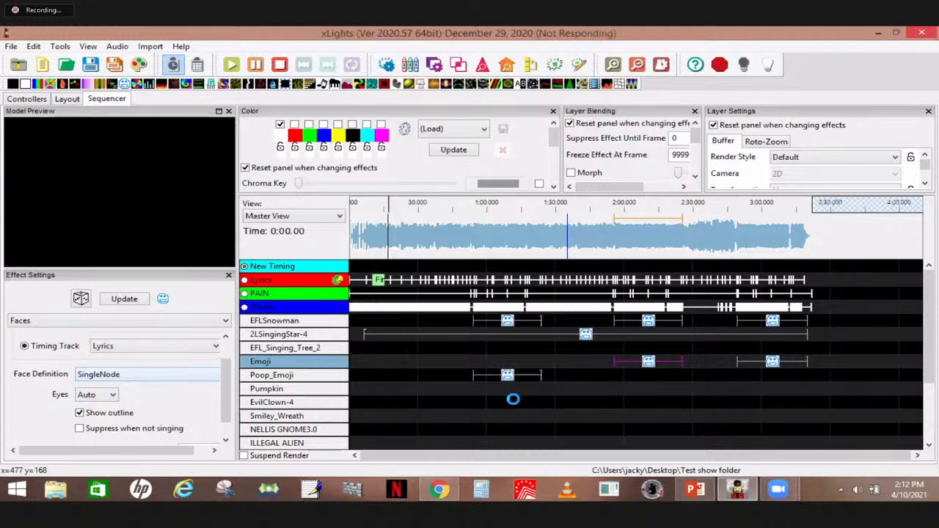
{"action": "left_click", "coordinate": [511, 381]}
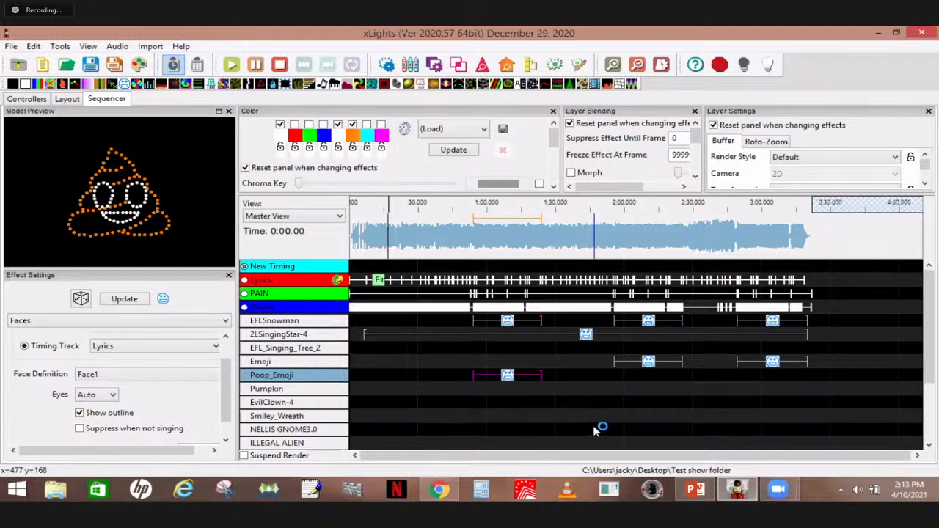
{"action": "left_click", "coordinate": [648, 364]}
{"action": "left_click", "coordinate": [774, 365]}
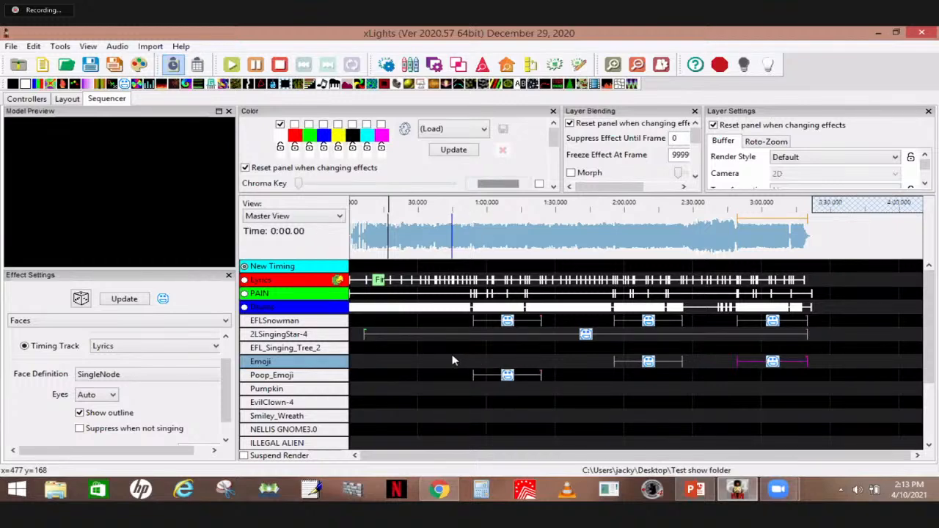
{"action": "left_click", "coordinate": [649, 363]}
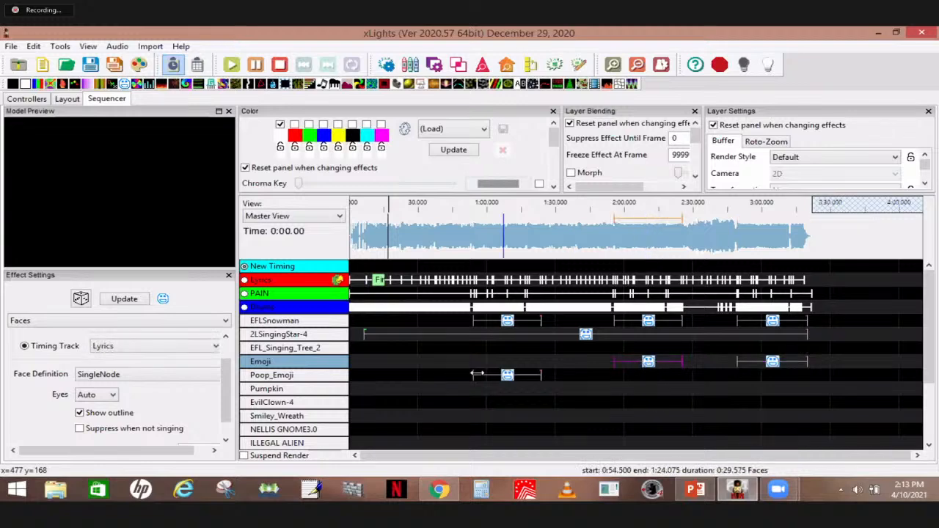
Select all effects in the Emoji row and bulk edit their face definition to Face1.
{"action": "right_click", "coordinate": [298, 364]}
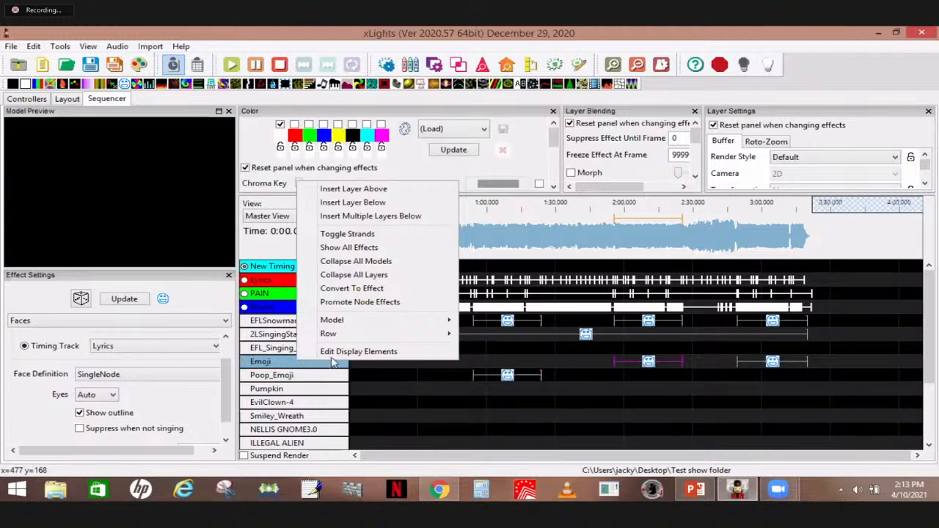
{"action": "mouse_move", "coordinate": [349, 335]}
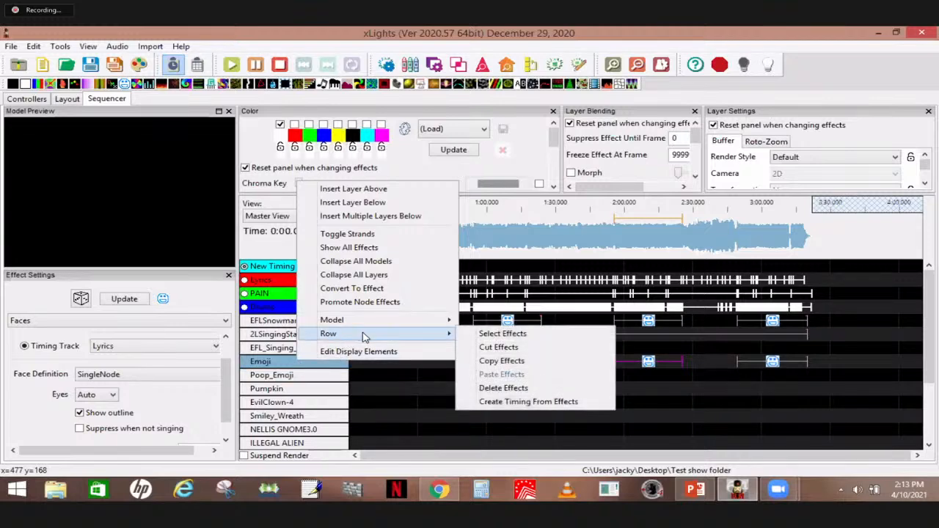
{"action": "left_click", "coordinate": [503, 334]}
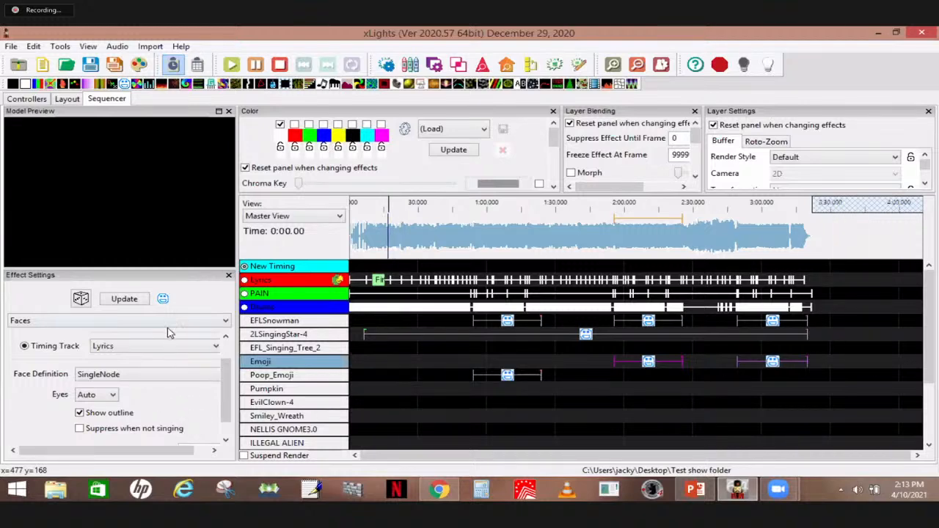
{"action": "right_click", "coordinate": [127, 371]}
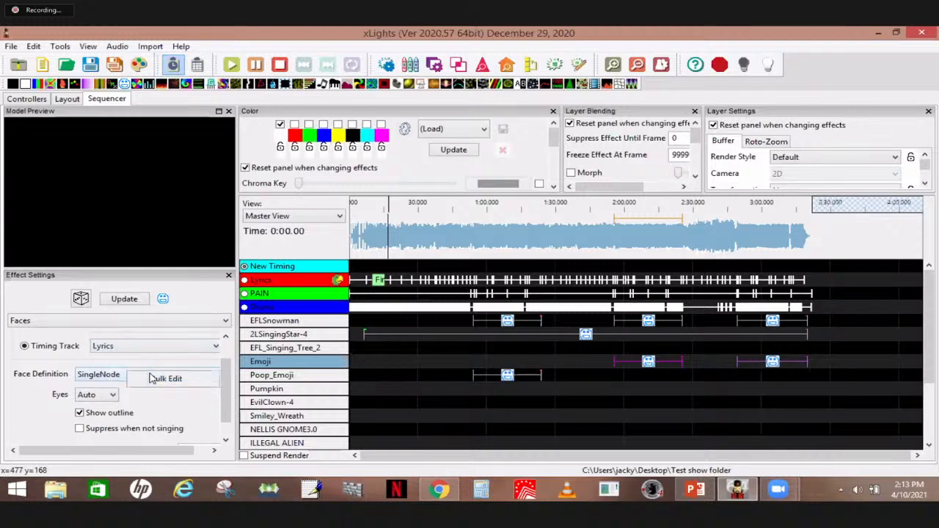
{"action": "left_click", "coordinate": [165, 380]}
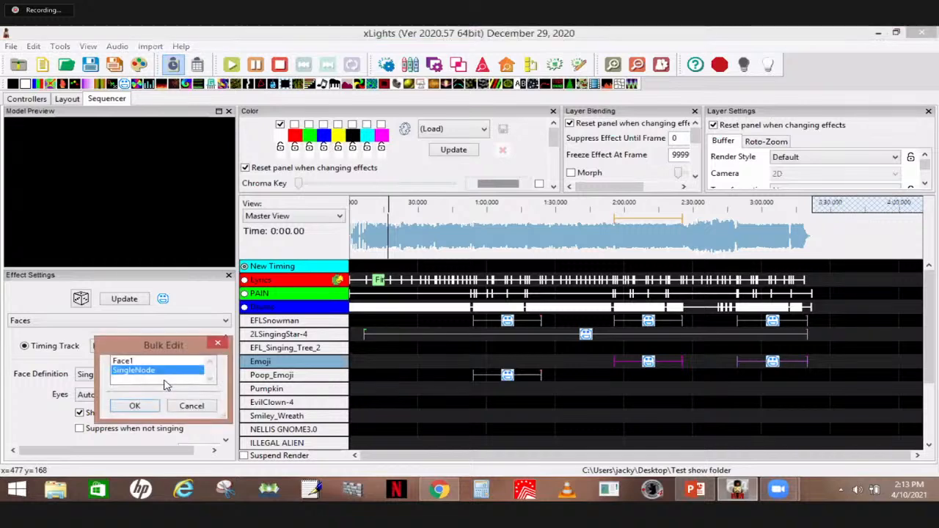
{"action": "left_click", "coordinate": [125, 363]}
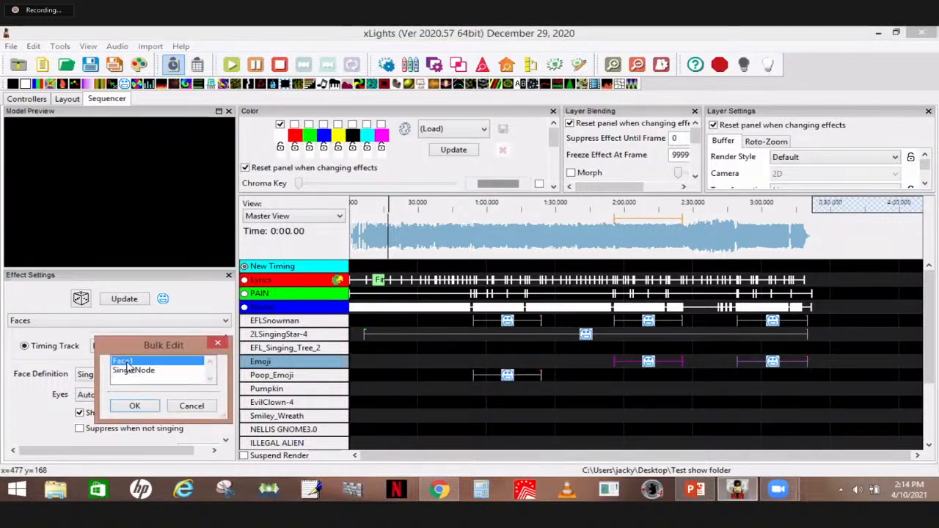
{"action": "left_click", "coordinate": [135, 408]}
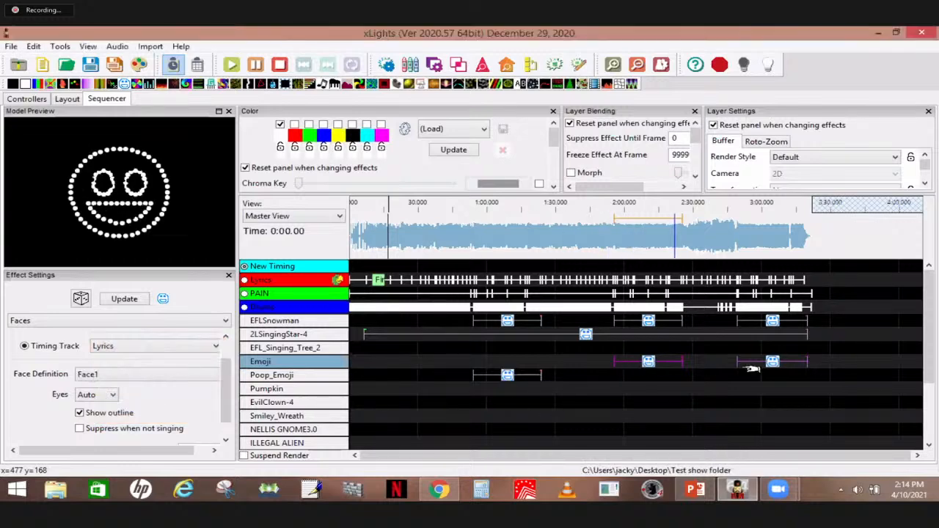
Check the face definition and preview of each of the two Emoji Faces effects.
{"action": "left_click", "coordinate": [772, 371]}
{"action": "left_click", "coordinate": [774, 364]}
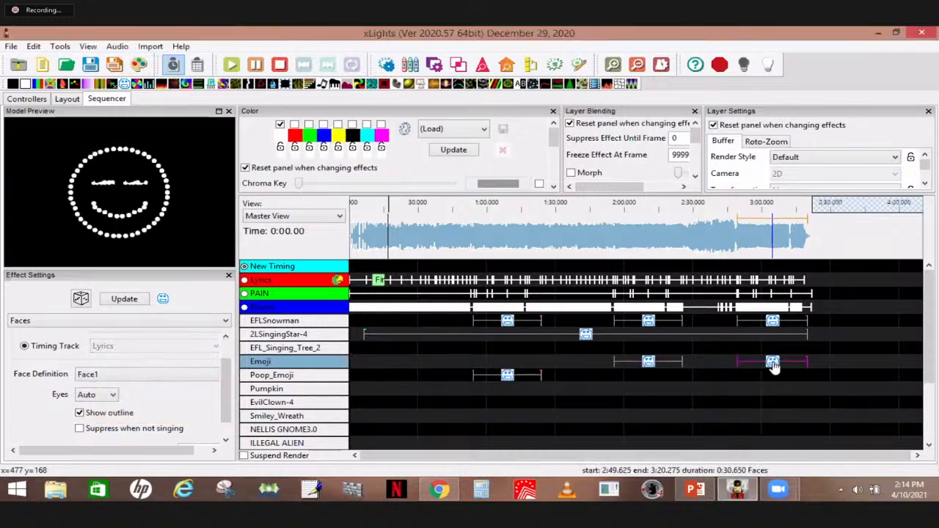
{"action": "left_click", "coordinate": [650, 362]}
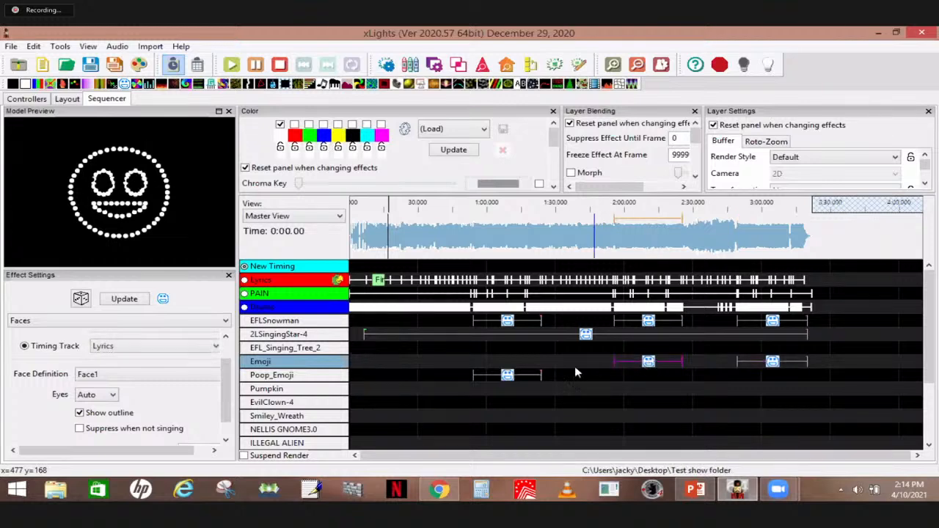
{"action": "left_click", "coordinate": [773, 362]}
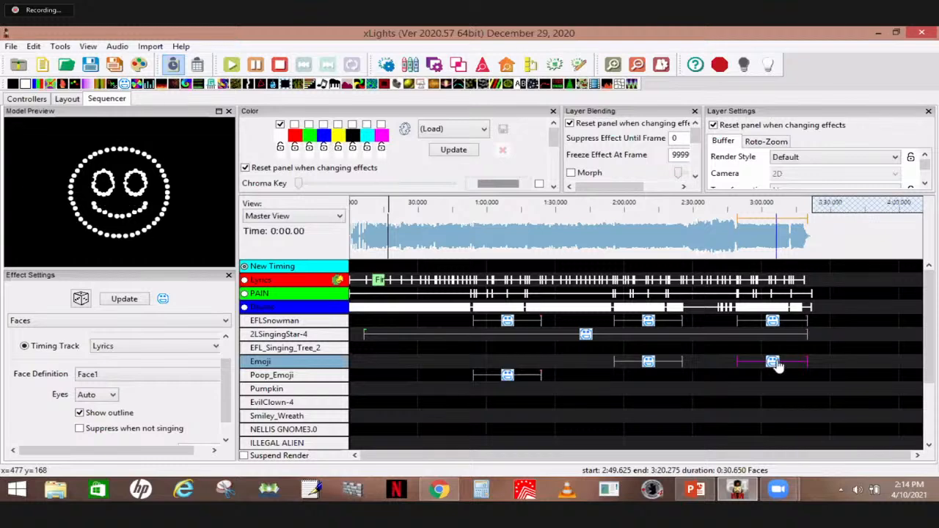
In the first Emoji effect's palette, enable yellow, recolour the red swatch to white and enable it too.
{"action": "left_click", "coordinate": [647, 365]}
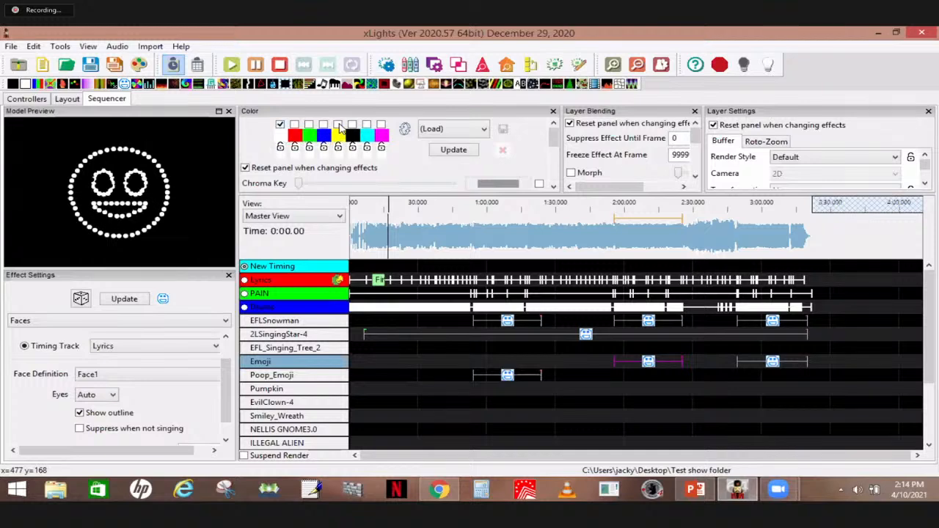
{"action": "left_click", "coordinate": [338, 125]}
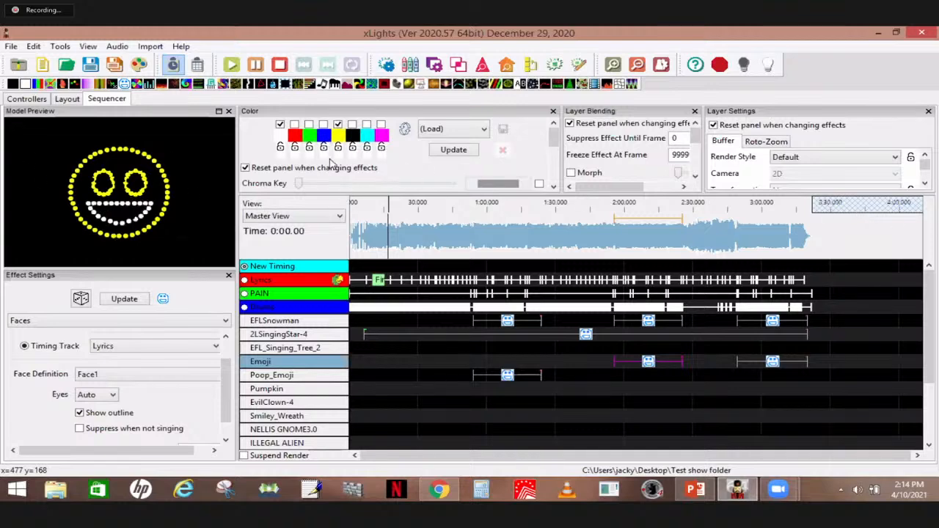
{"action": "left_click", "coordinate": [294, 136]}
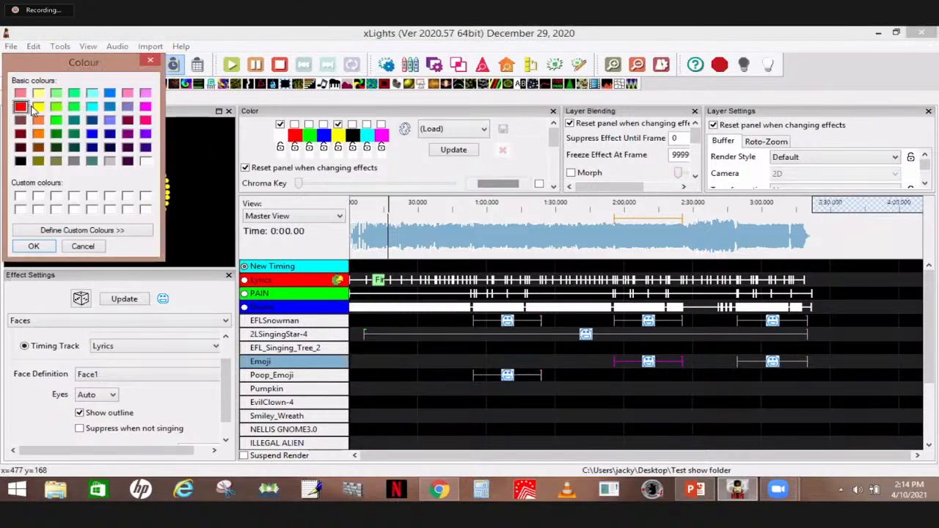
{"action": "left_click", "coordinate": [145, 161]}
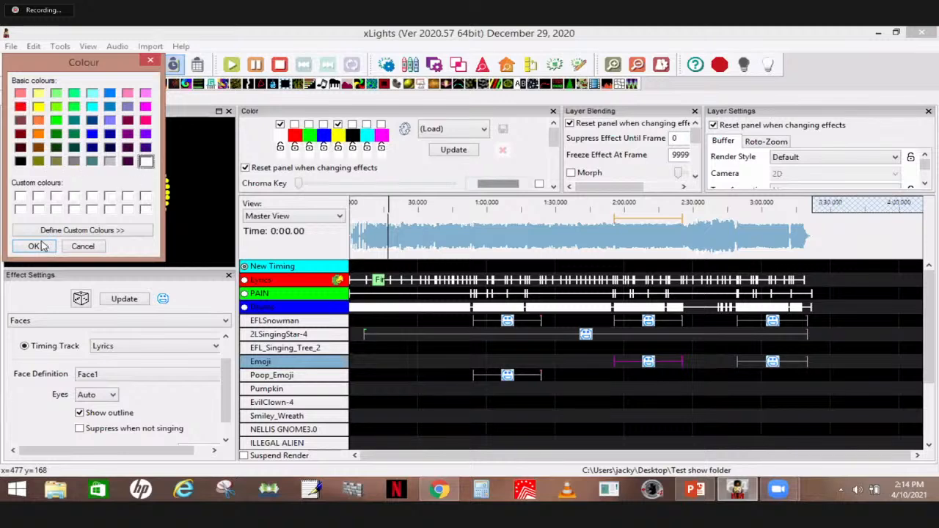
{"action": "left_click", "coordinate": [34, 246]}
{"action": "left_click", "coordinate": [295, 124]}
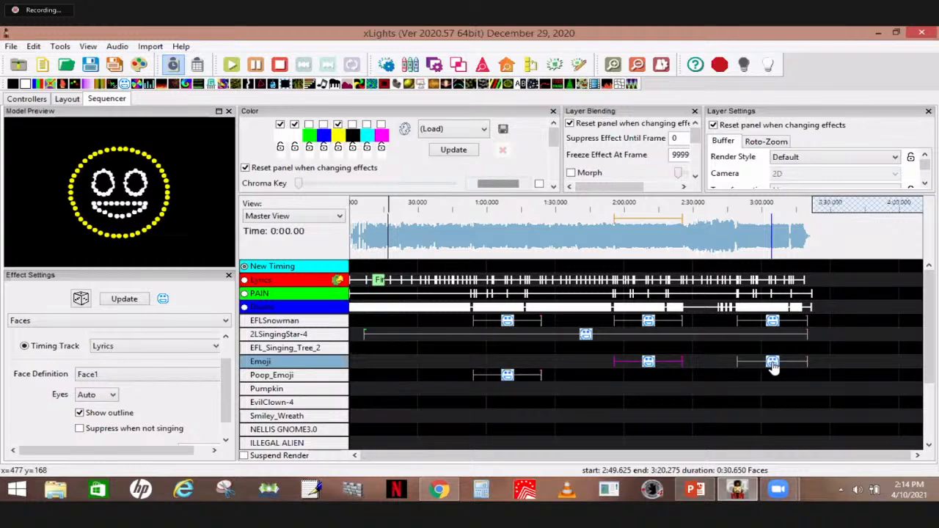
Select all effects in the Emoji row, update them with the white, white and yellow palette, and check the last effect.
{"action": "right_click", "coordinate": [296, 365]}
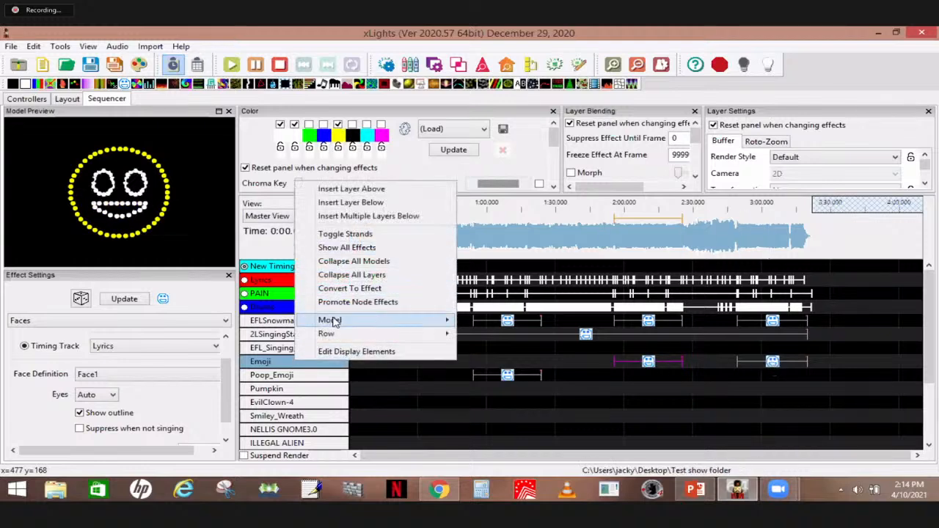
{"action": "mouse_move", "coordinate": [331, 321]}
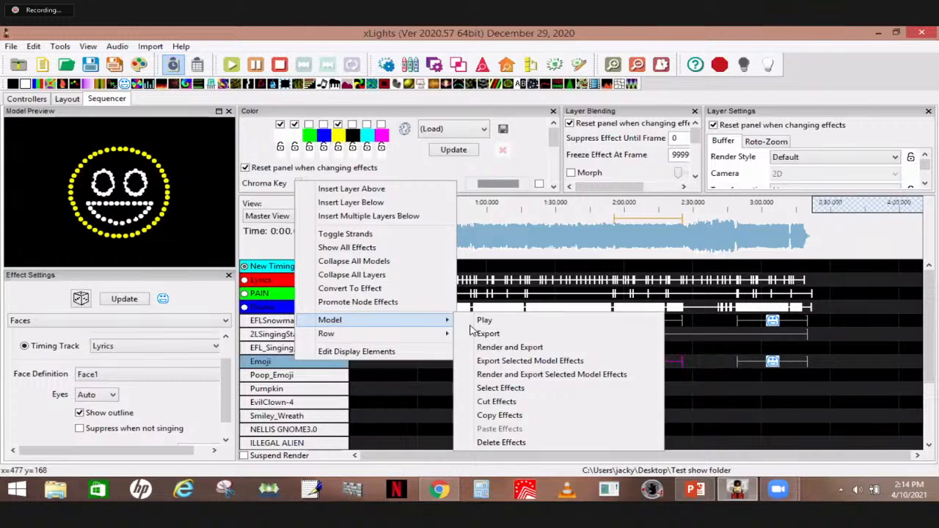
{"action": "left_click", "coordinate": [493, 388]}
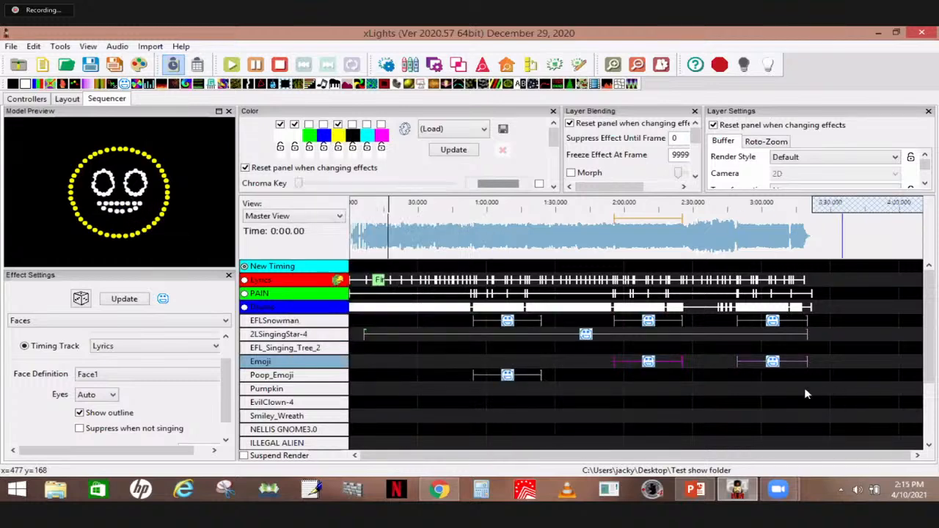
{"action": "left_click", "coordinate": [126, 300]}
{"action": "left_click", "coordinate": [772, 361]}
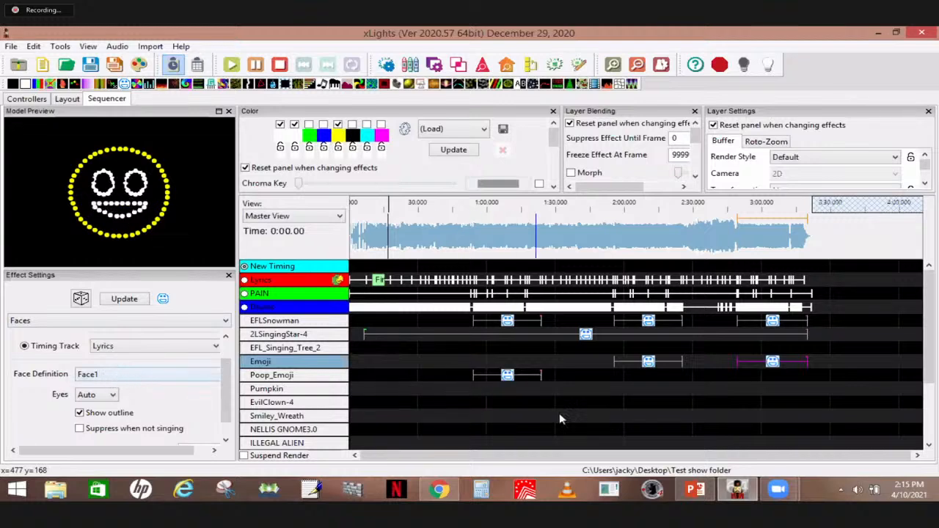
Check the timing track and face definition settings of the first Emoji effect and the 2LSingingStar-4 effect.
{"action": "left_click", "coordinate": [649, 361]}
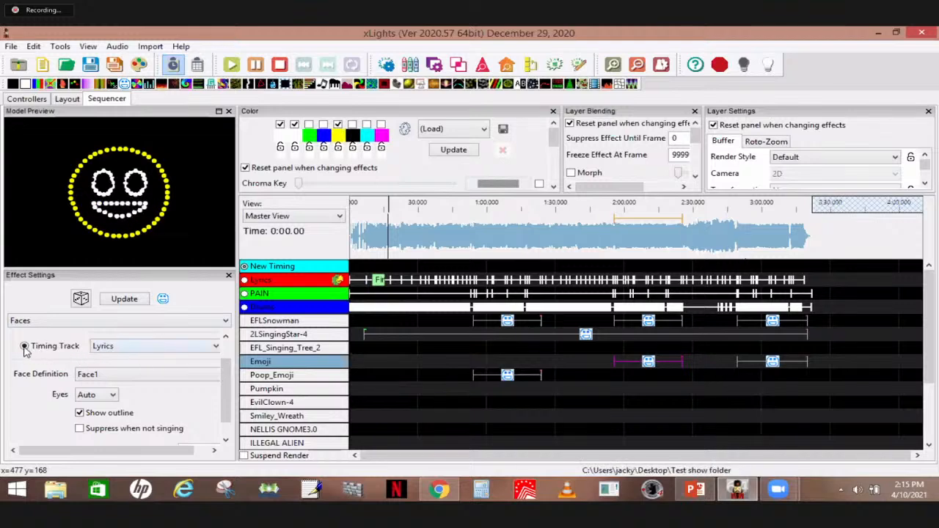
{"action": "left_click", "coordinate": [225, 339]}
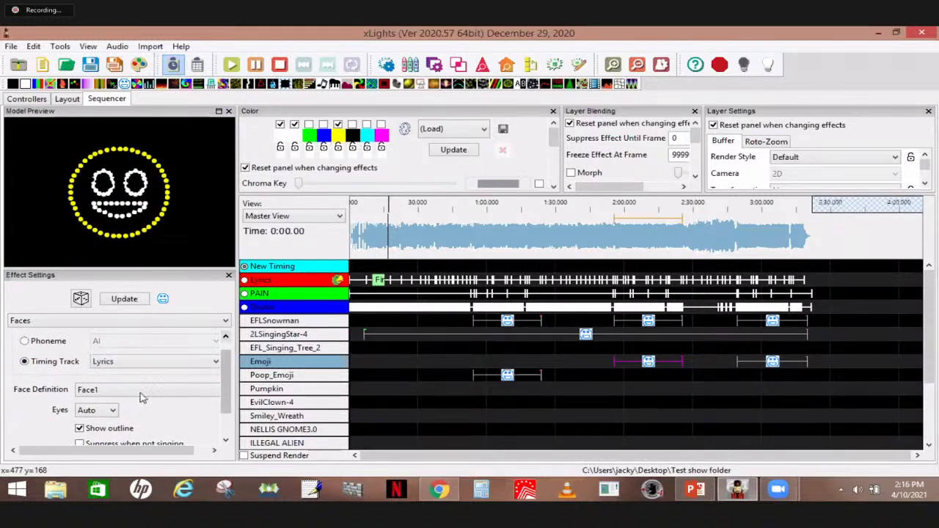
{"action": "left_click", "coordinate": [586, 336]}
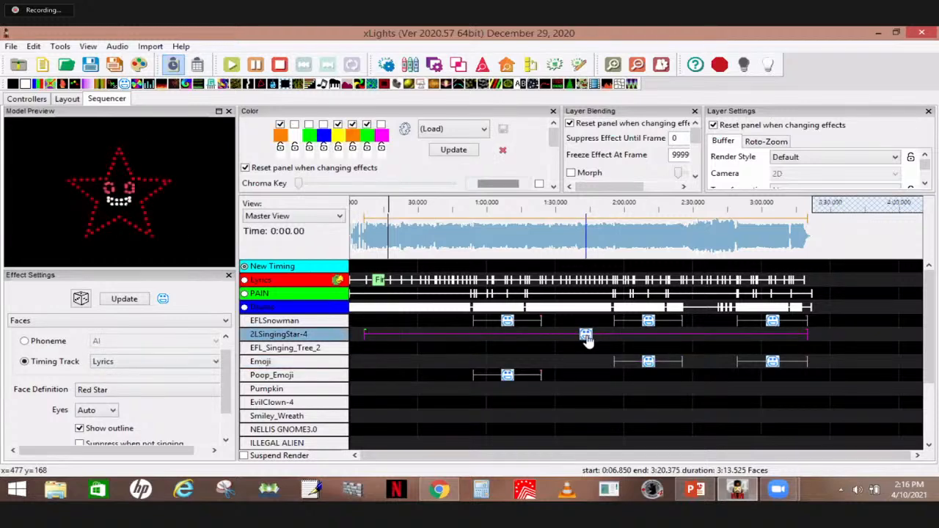
Select all effects in the EFLSnowman row and bulk edit their face definition to Cheeky.
{"action": "left_click", "coordinate": [650, 325]}
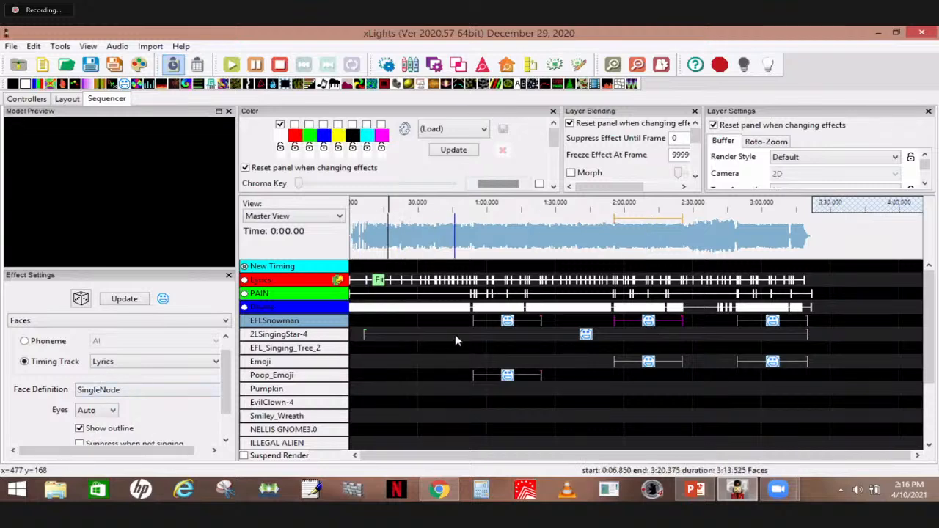
{"action": "right_click", "coordinate": [307, 324]}
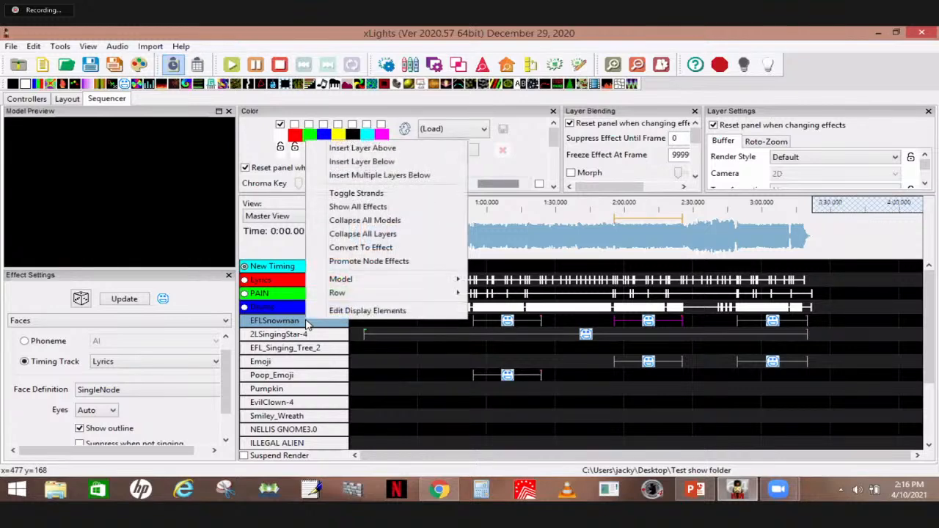
{"action": "mouse_move", "coordinate": [345, 280]}
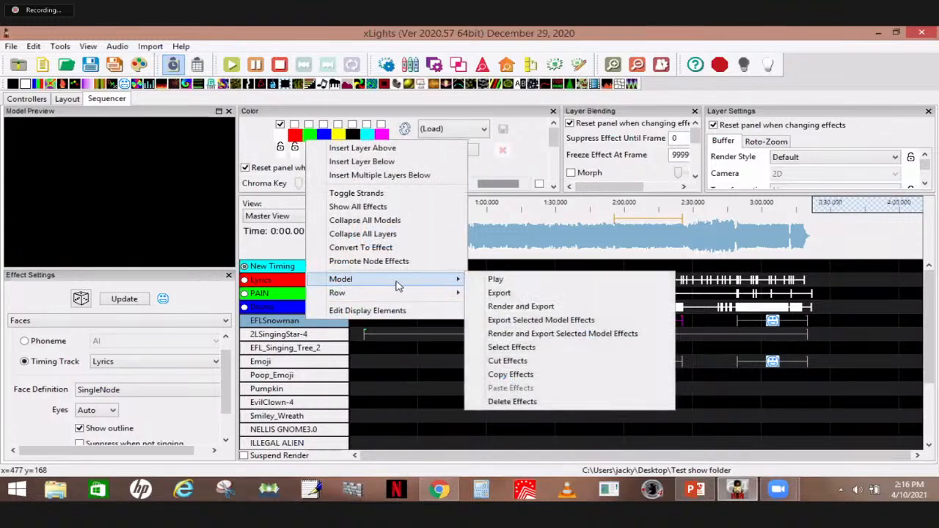
{"action": "left_click", "coordinate": [513, 348]}
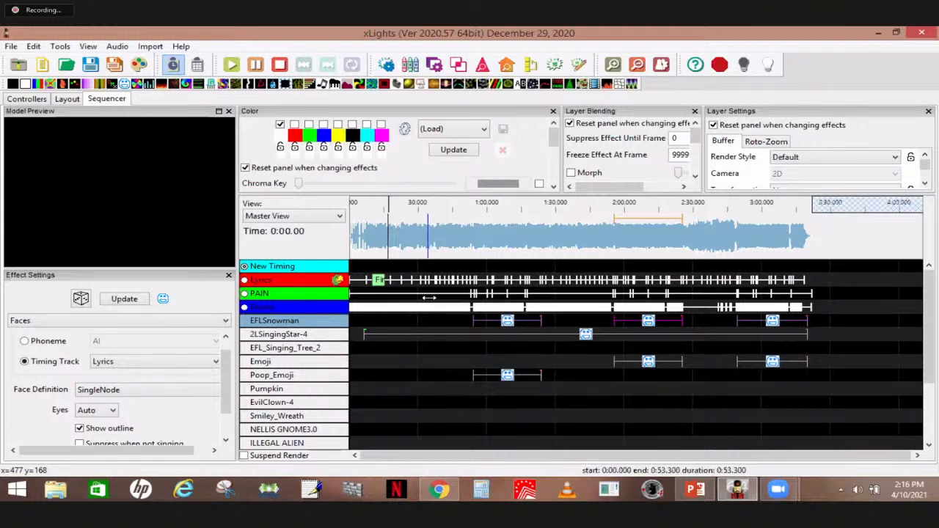
{"action": "right_click", "coordinate": [103, 394]}
{"action": "left_click", "coordinate": [144, 398]}
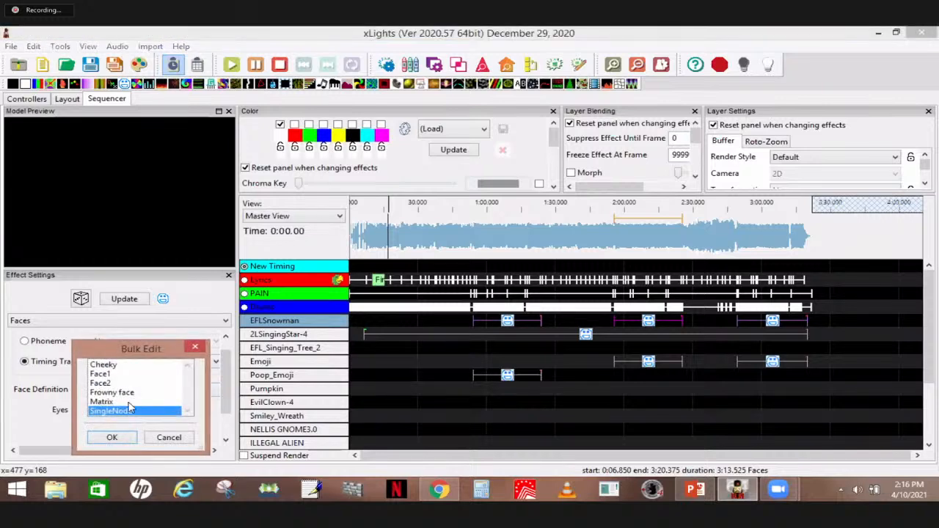
{"action": "left_click", "coordinate": [108, 366]}
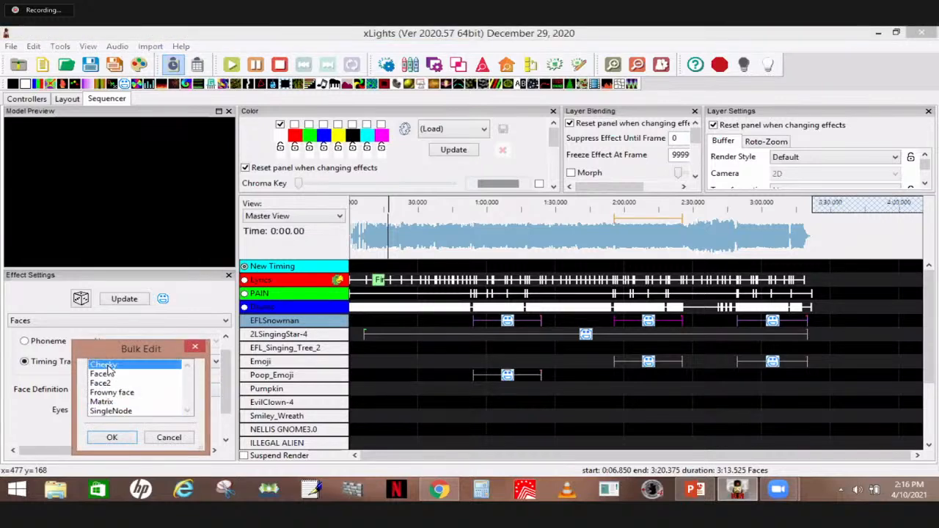
{"action": "left_click", "coordinate": [116, 436]}
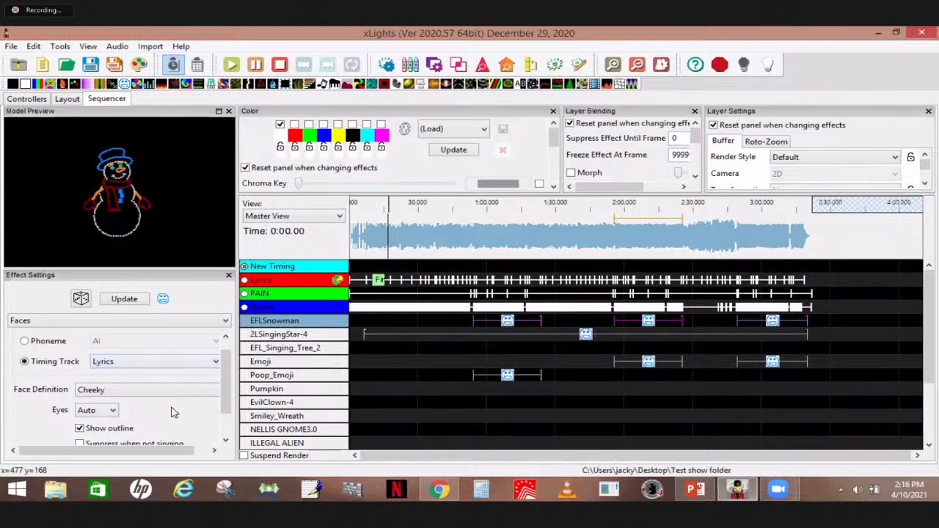
Bulk edit the timing track of the selected EFLSnowman effects to Lyrics.
{"action": "left_click", "coordinate": [24, 361]}
{"action": "right_click", "coordinate": [102, 368]}
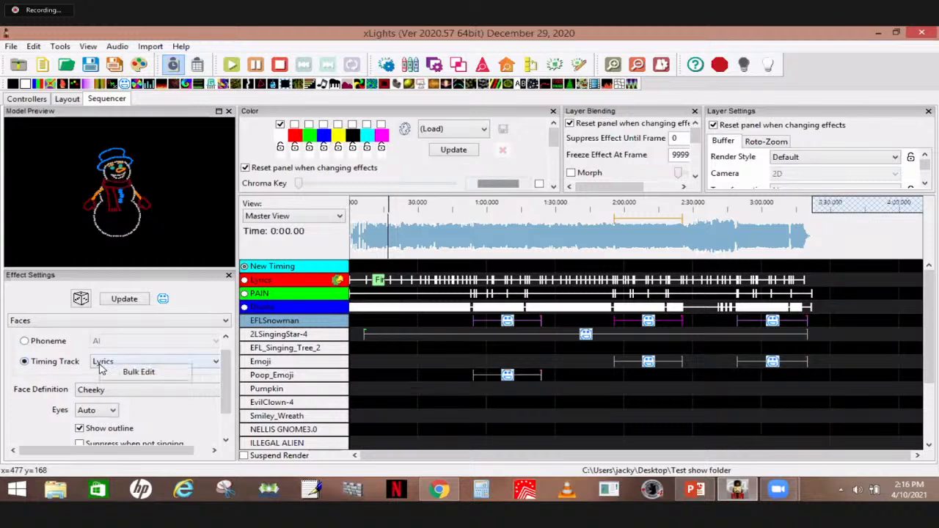
{"action": "left_click", "coordinate": [145, 377]}
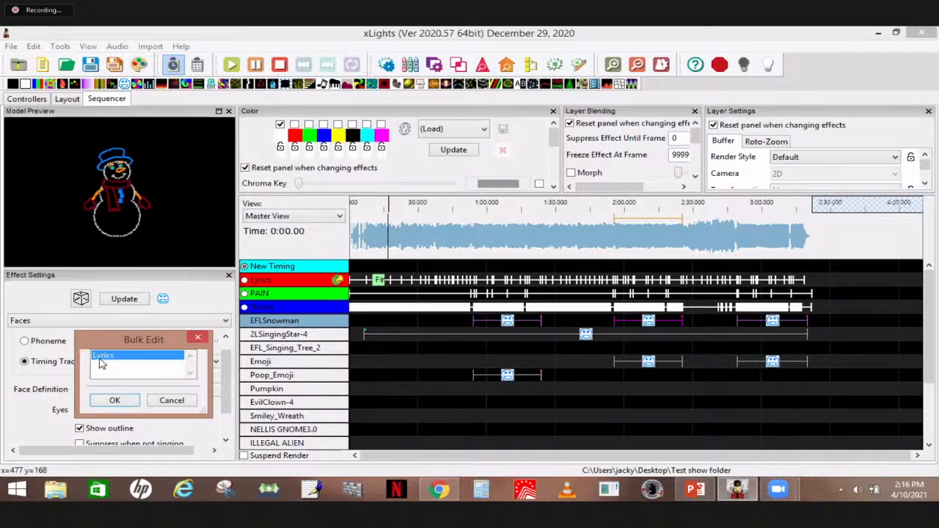
{"action": "left_click", "coordinate": [114, 401]}
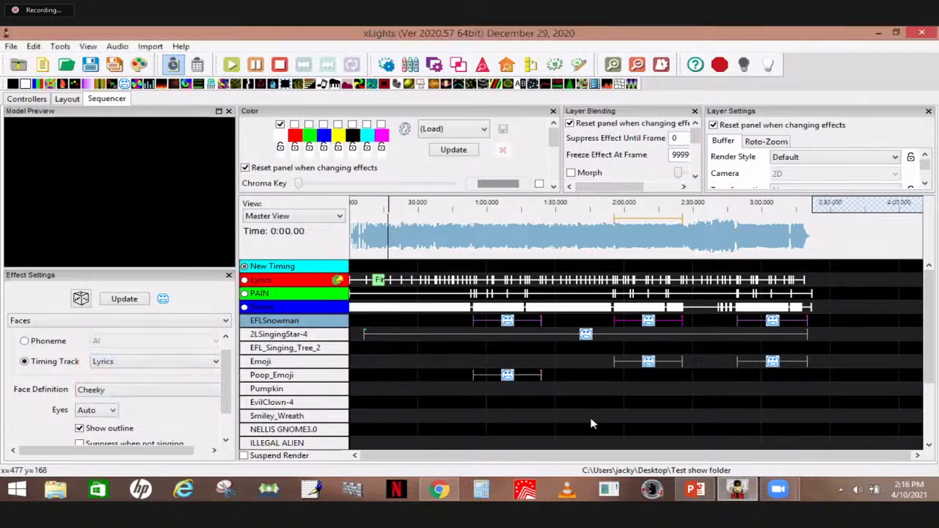
Check which timing tracks are available for the Faces effect on 2LSingingStar-4.
{"action": "left_click", "coordinate": [586, 335]}
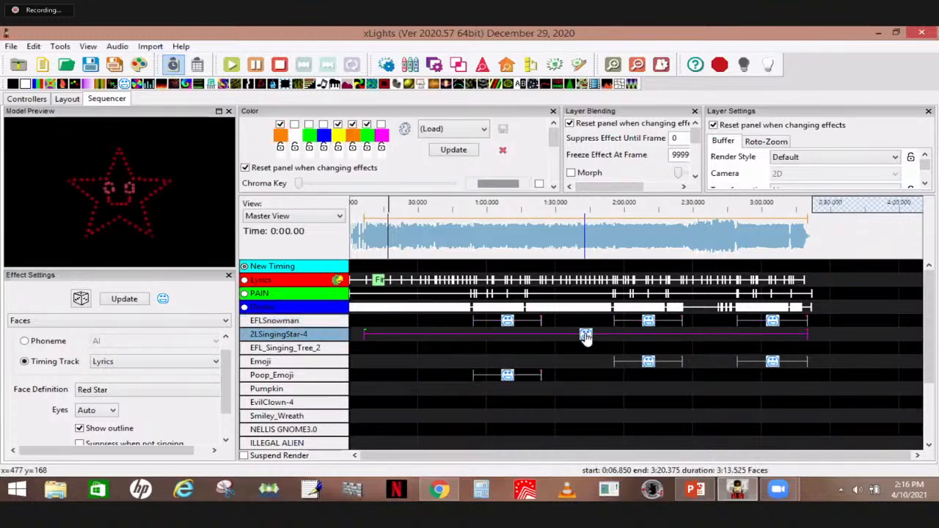
{"action": "left_click", "coordinate": [185, 362]}
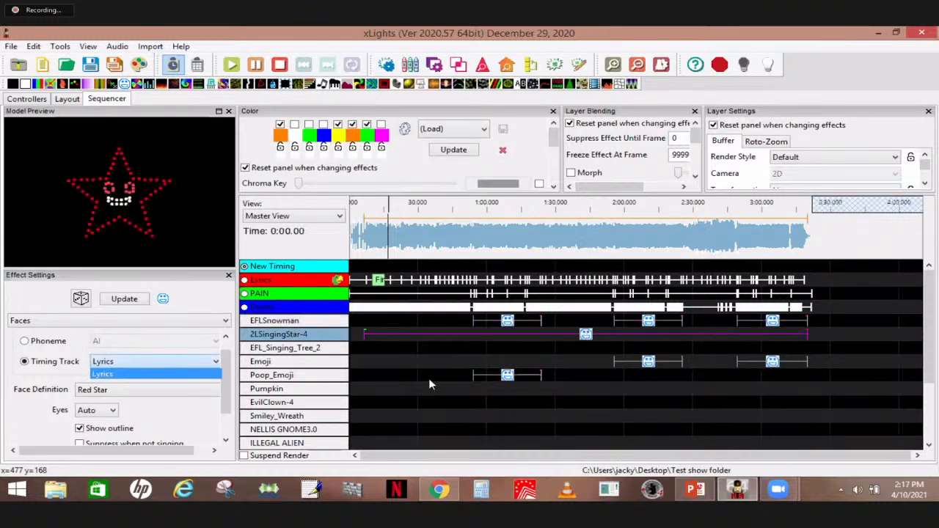
{"action": "left_click", "coordinate": [534, 361]}
{"action": "left_click", "coordinate": [586, 336]}
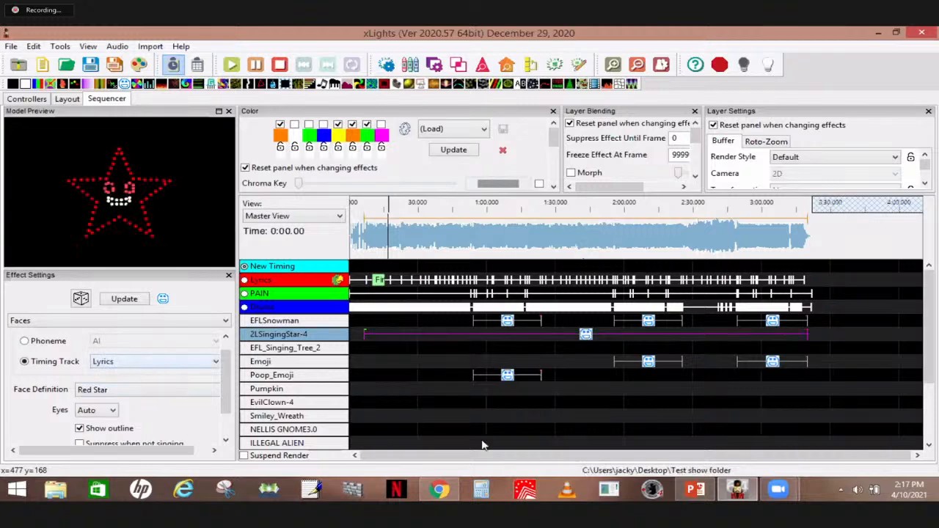
Select both Emoji effects and view the timing track choices for bulk editing without applying any.
{"action": "left_click", "coordinate": [605, 361]}
{"action": "left_click", "coordinate": [742, 367]}
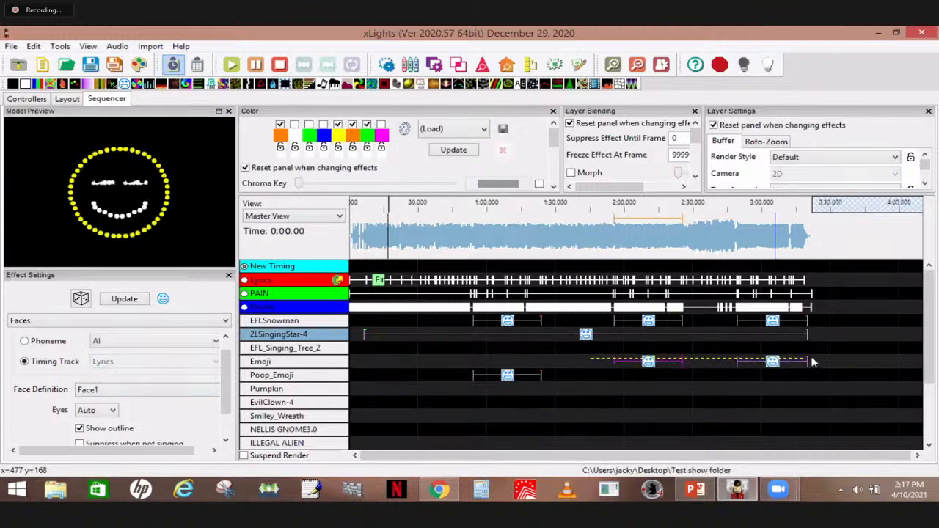
{"action": "right_click", "coordinate": [150, 365]}
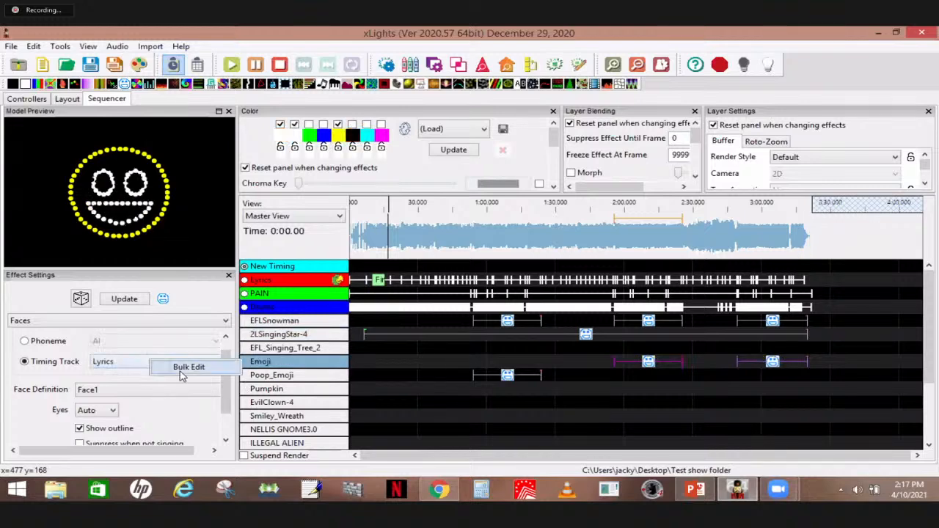
{"action": "left_click", "coordinate": [183, 369]}
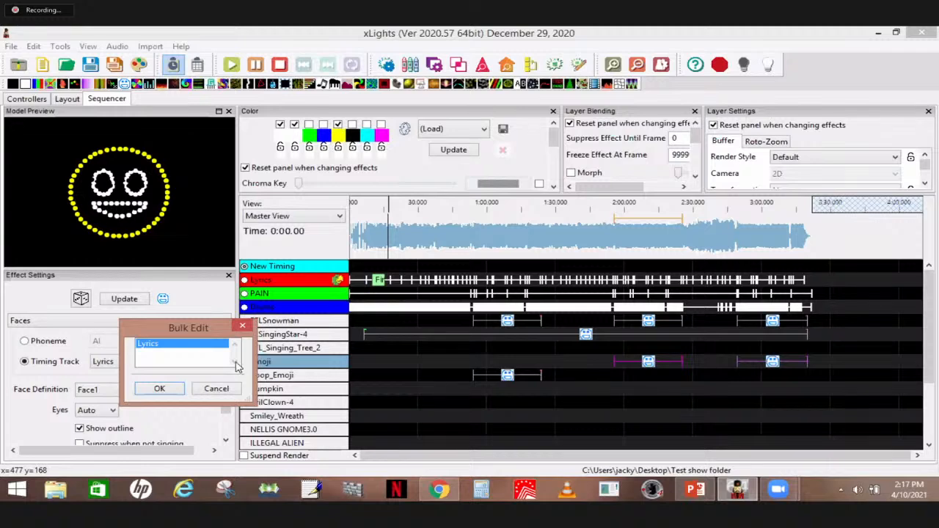
{"action": "left_click", "coordinate": [243, 327]}
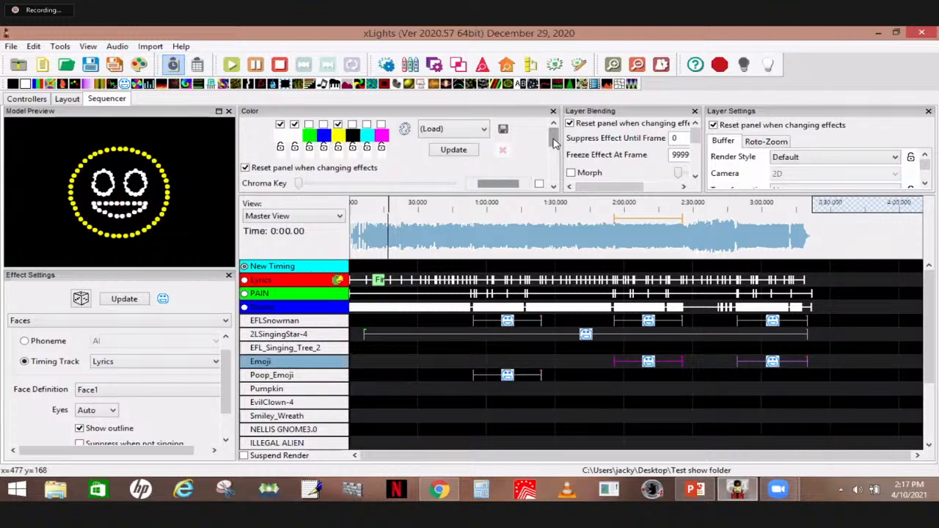
{"action": "left_click_drag", "start_coordinate": [554, 141], "coordinate": [556, 145]}
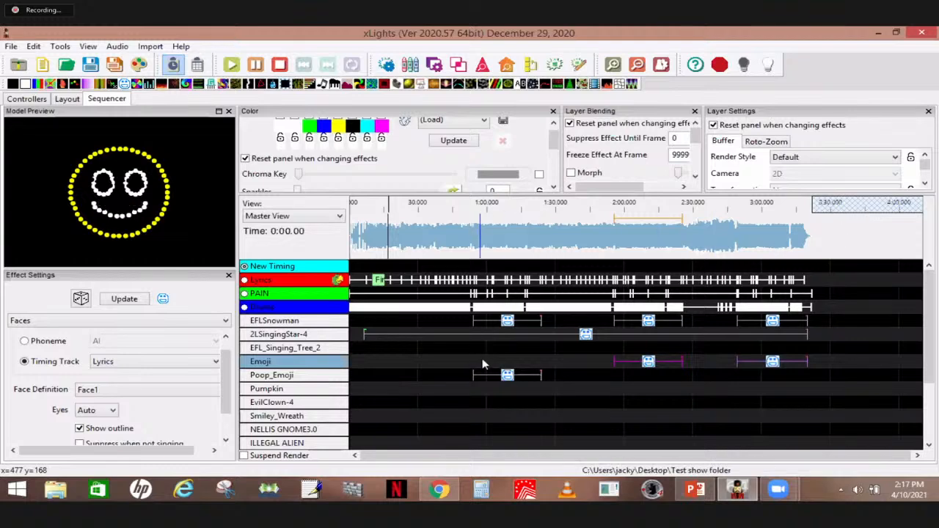
Switch to the PowerPoint slide show and advance to the slide on importing to custom faces.
{"action": "left_click", "coordinate": [695, 490]}
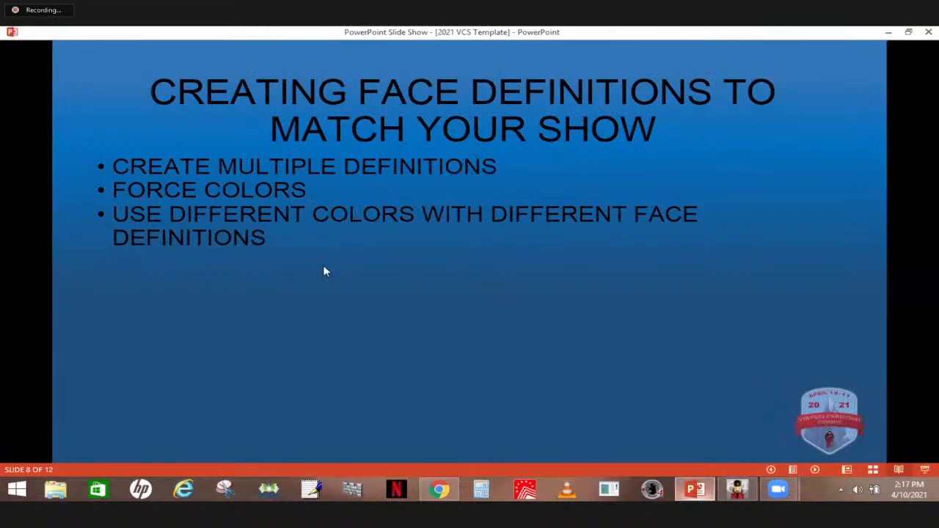
{"action": "left_click", "coordinate": [325, 268]}
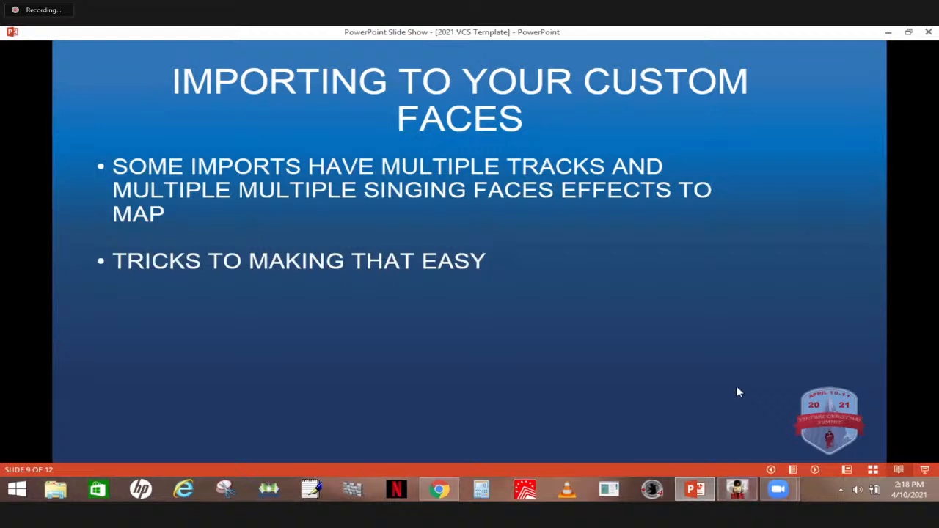
Switch to xLights and start a new sequence, discarding the unsaved changes of the open one.
{"action": "mouse_move", "coordinate": [734, 496]}
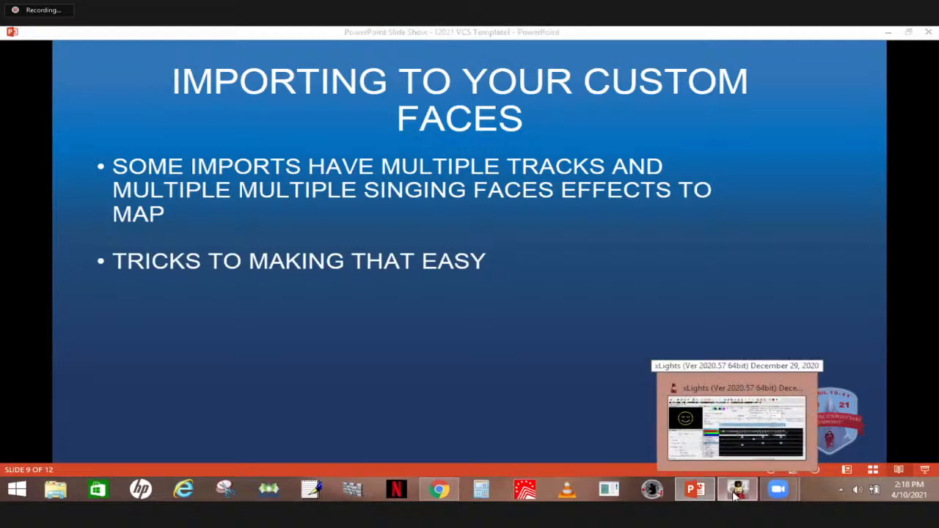
{"action": "key", "text": "alt+Tab"}
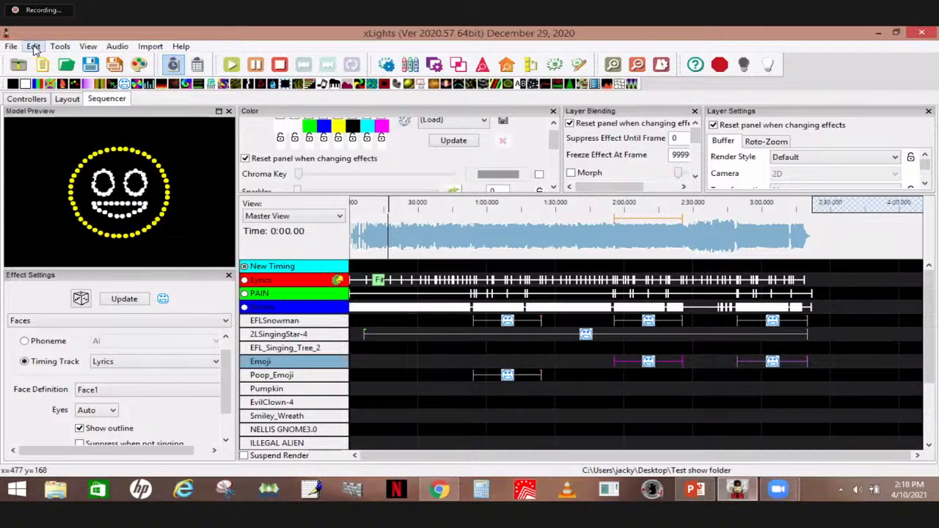
{"action": "left_click", "coordinate": [34, 47]}
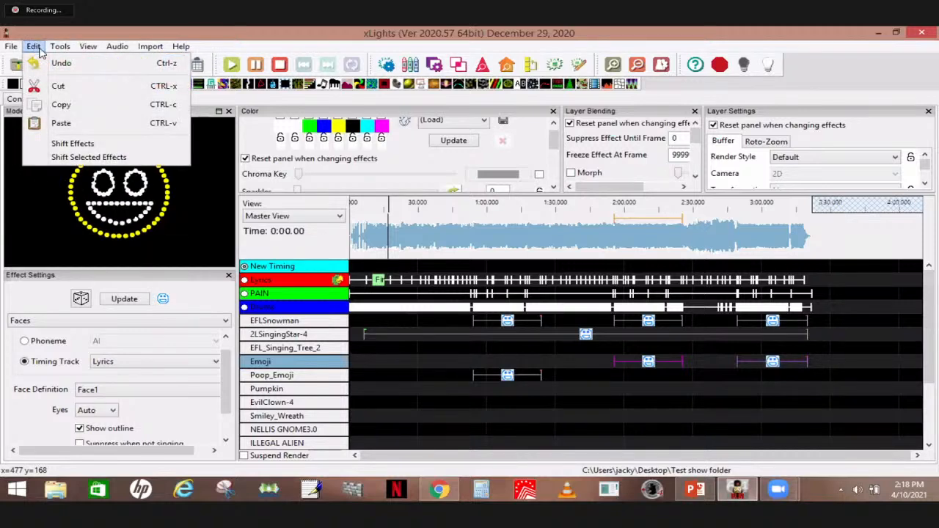
{"action": "mouse_move", "coordinate": [58, 51]}
{"action": "left_click", "coordinate": [236, 45]}
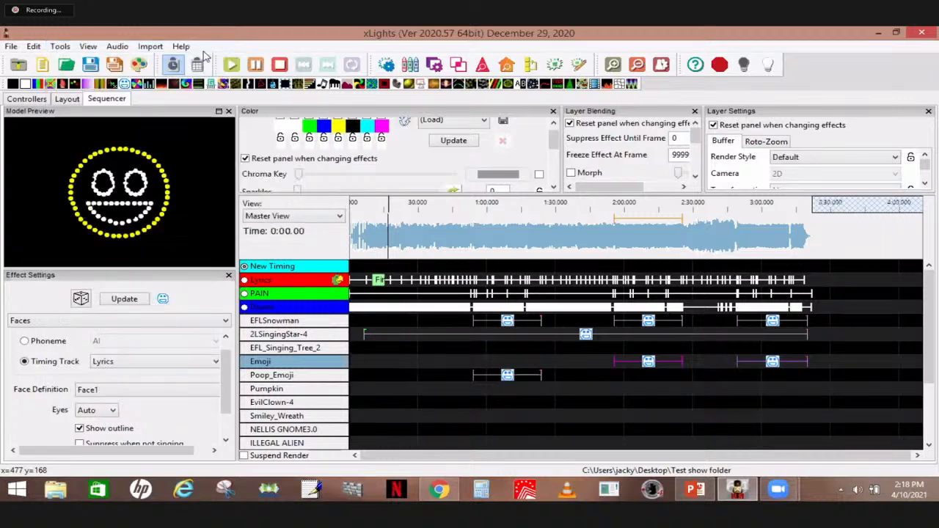
{"action": "left_click", "coordinate": [46, 67]}
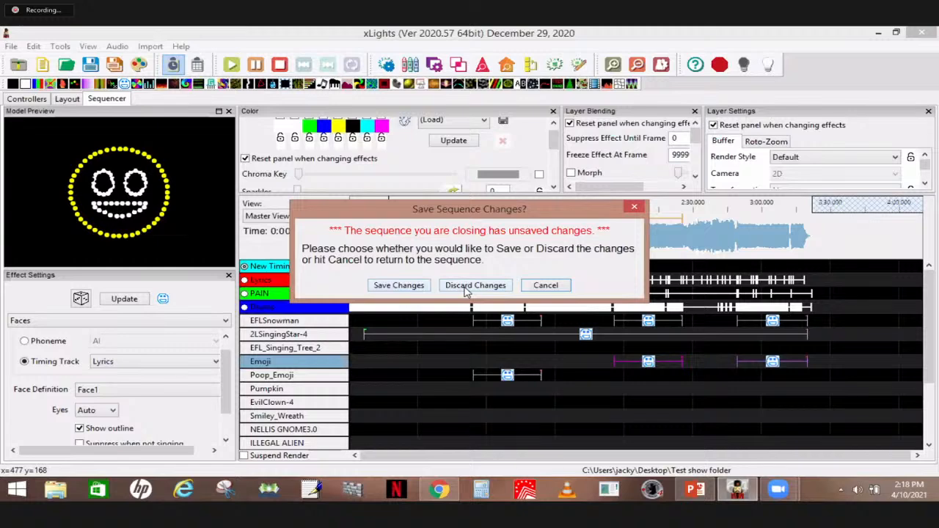
{"action": "left_click", "coordinate": [464, 289]}
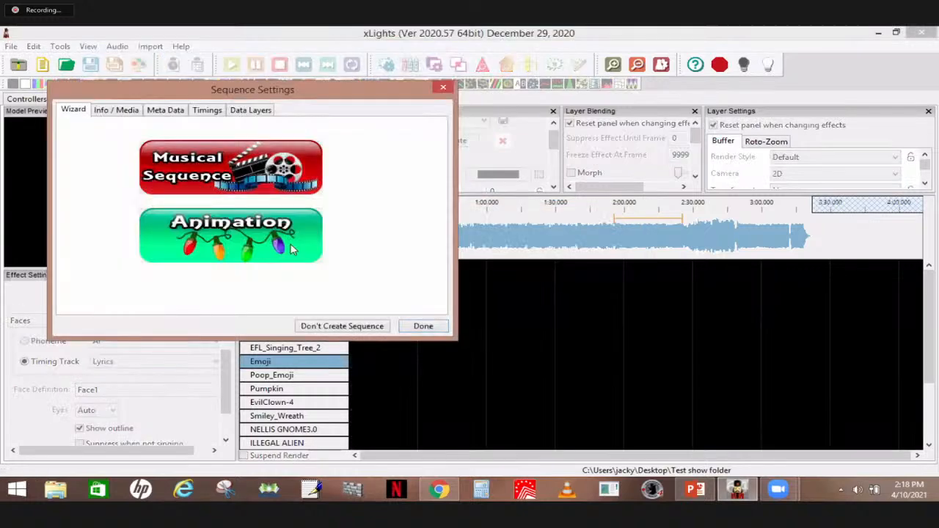
Create a musical sequence using the Imagine Dragons - Believer audio file from the _lost folder.
{"action": "left_click", "coordinate": [291, 250]}
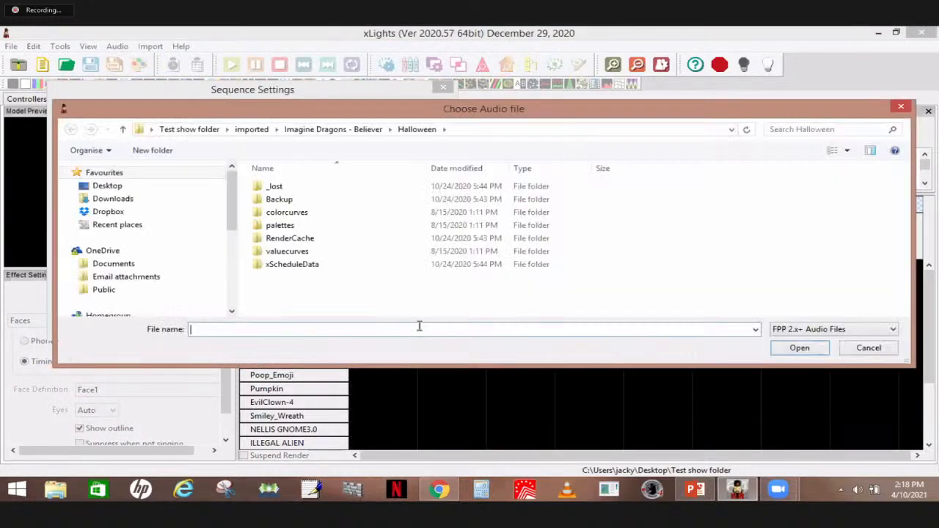
{"action": "double_click", "coordinate": [286, 188]}
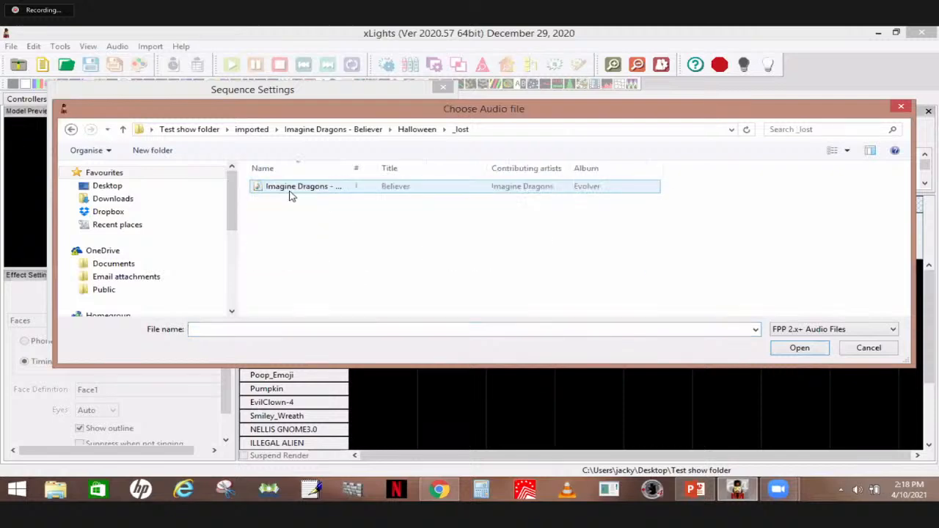
{"action": "double_click", "coordinate": [295, 188]}
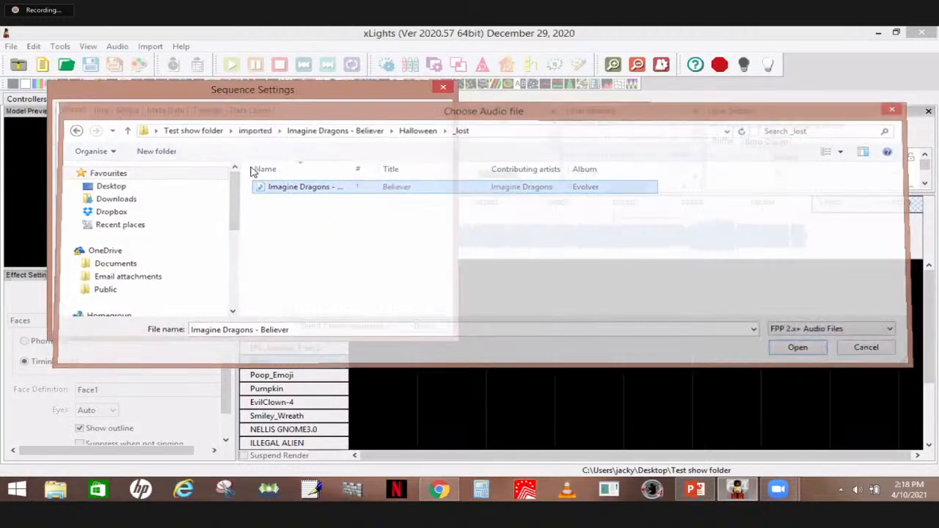
{"action": "left_click", "coordinate": [274, 152]}
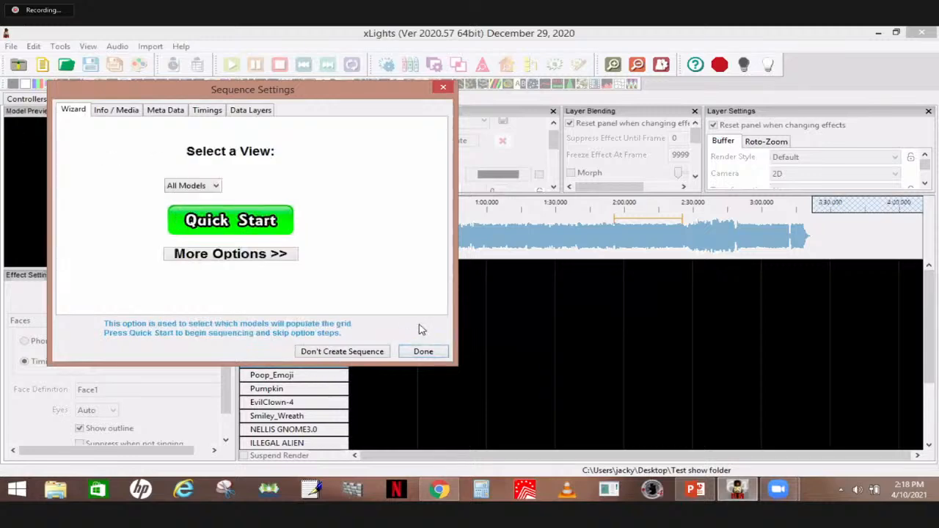
{"action": "left_click", "coordinate": [419, 351]}
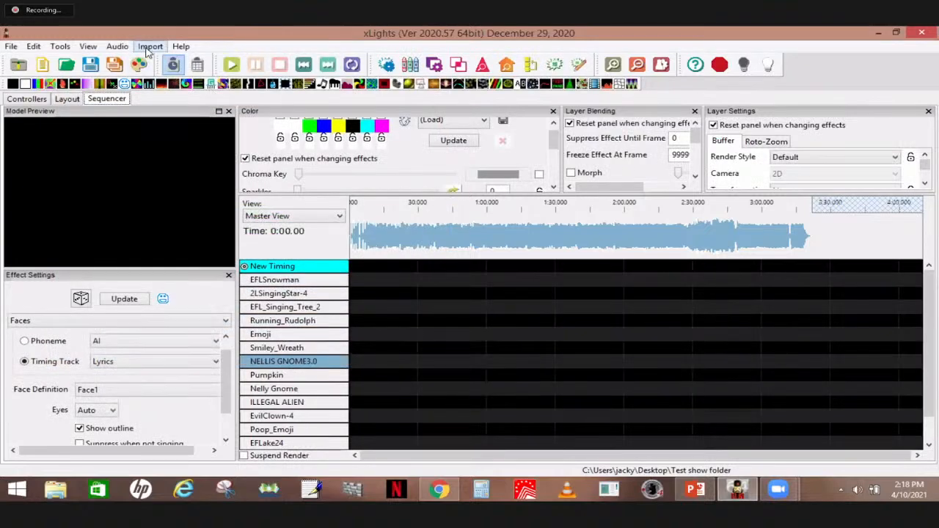
Start an effects import from the Believer xLights sequence in the Halloween folder.
{"action": "left_click", "coordinate": [149, 47]}
{"action": "left_click", "coordinate": [165, 61]}
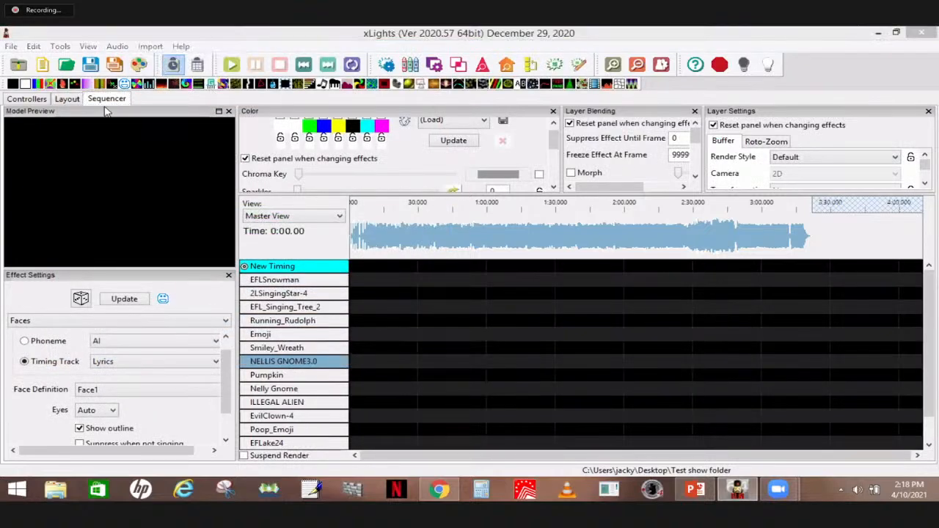
{"action": "left_click", "coordinate": [71, 83]}
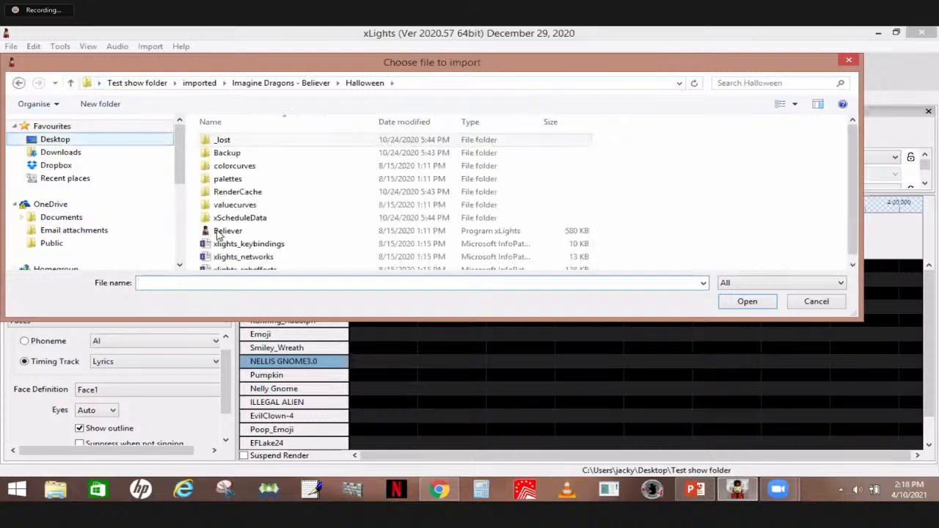
{"action": "left_click", "coordinate": [228, 231]}
{"action": "left_click", "coordinate": [747, 301]}
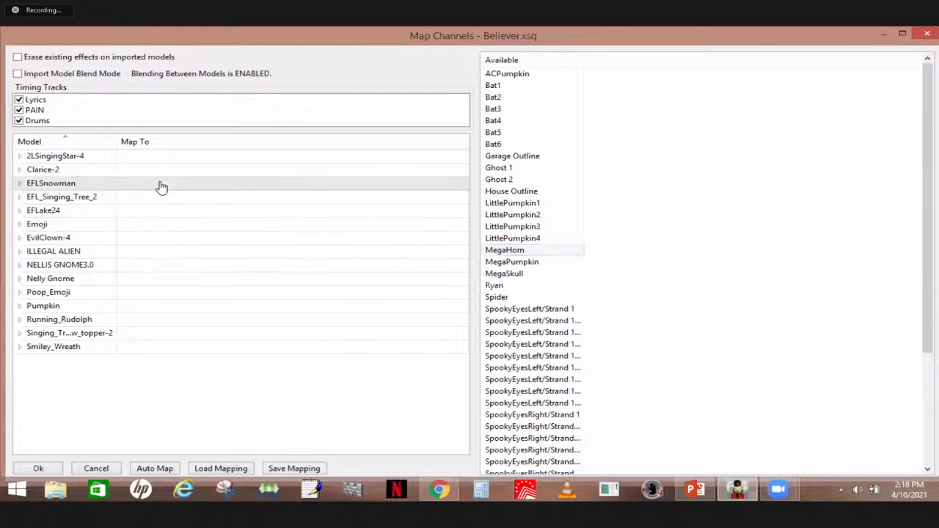
Map MegaHorn to EFLSnowman, MegaPumpkin to 2LSingingStar-4 and MegaSkull to EFL_Singing_Tree_2, and import them with all timing tracks.
{"action": "double_click", "coordinate": [180, 189]}
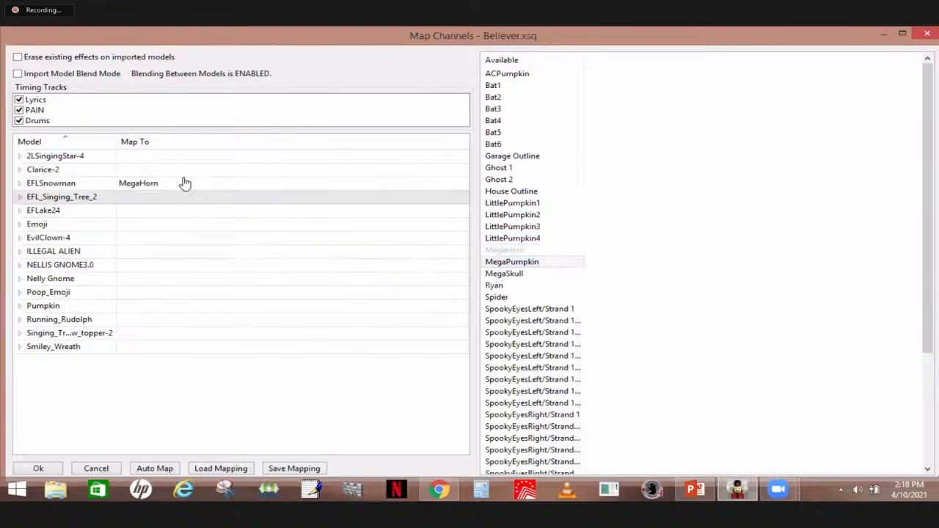
{"action": "double_click", "coordinate": [228, 157]}
{"action": "left_click", "coordinate": [499, 274]}
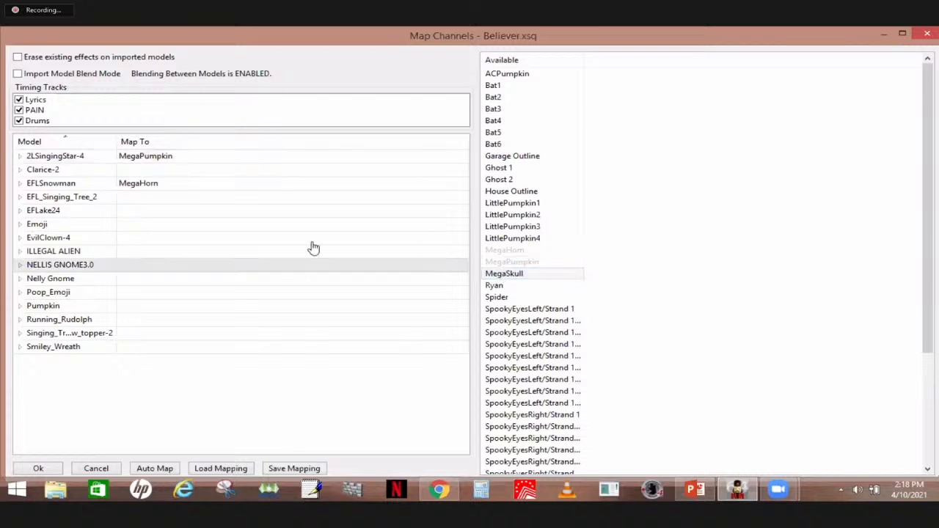
{"action": "double_click", "coordinate": [147, 198]}
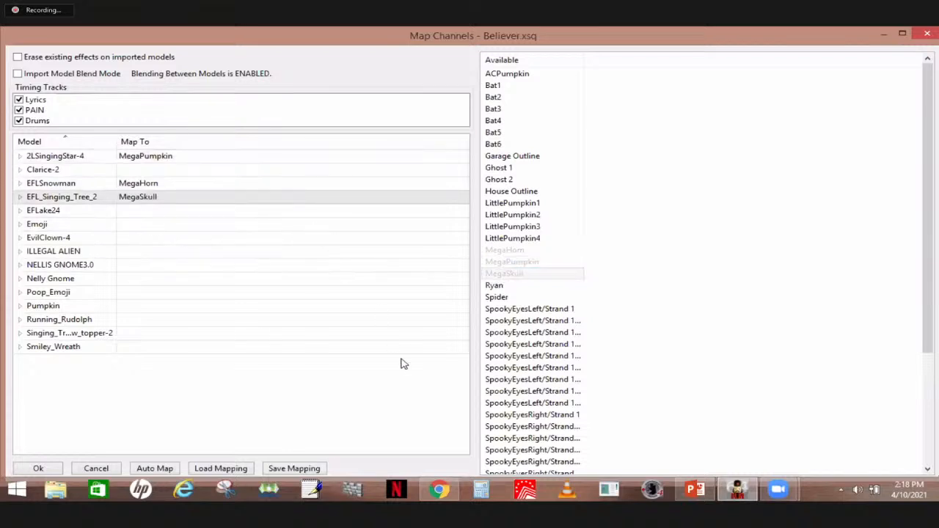
{"action": "left_click", "coordinate": [36, 469]}
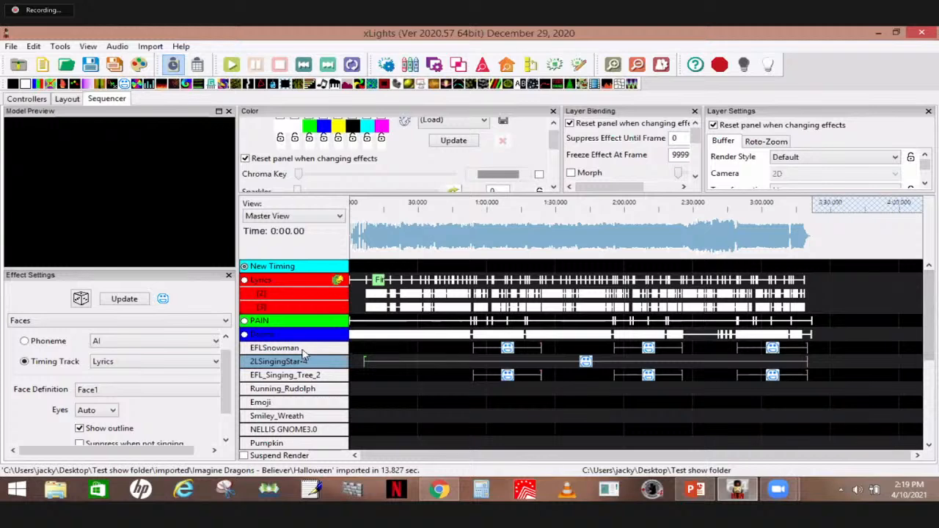
Select all EFLSnowman effects, bulk edit their face definition to Cheeky, and check each effect.
{"action": "right_click", "coordinate": [305, 349]}
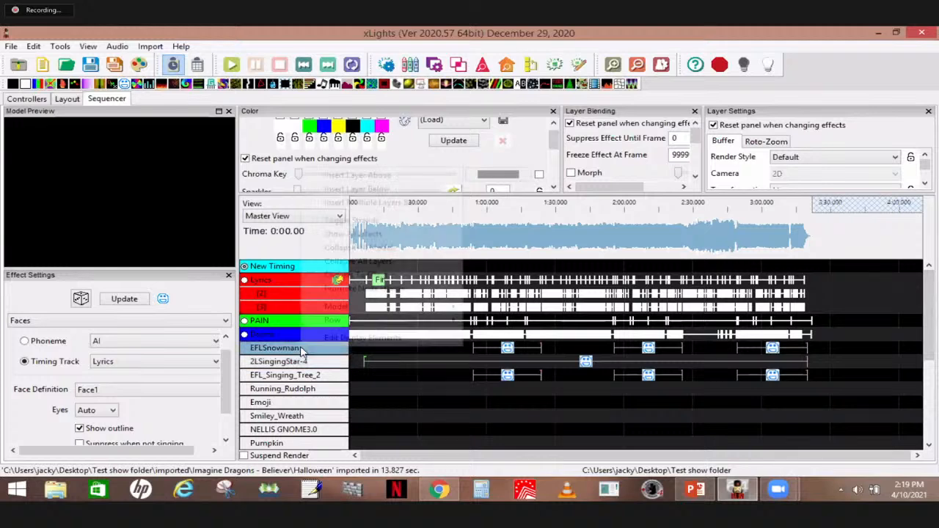
{"action": "left_click", "coordinate": [510, 350]}
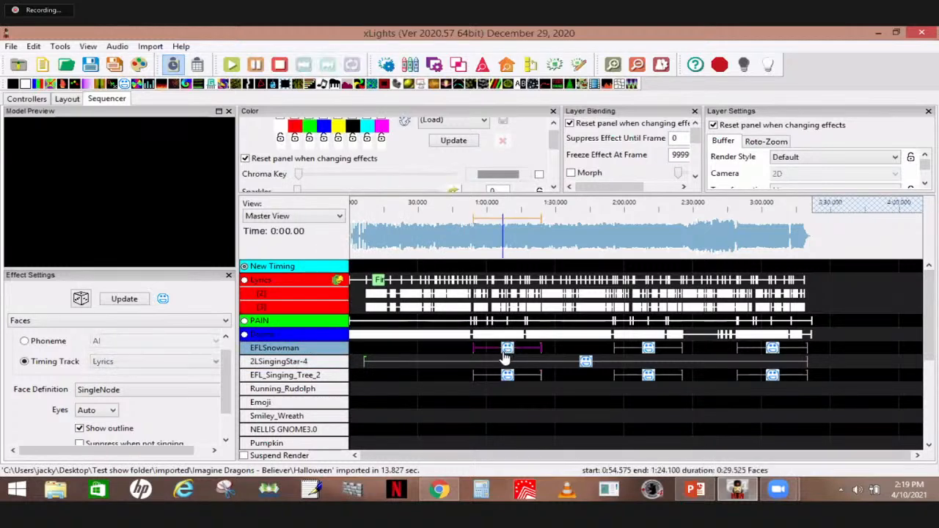
{"action": "right_click", "coordinate": [289, 352]}
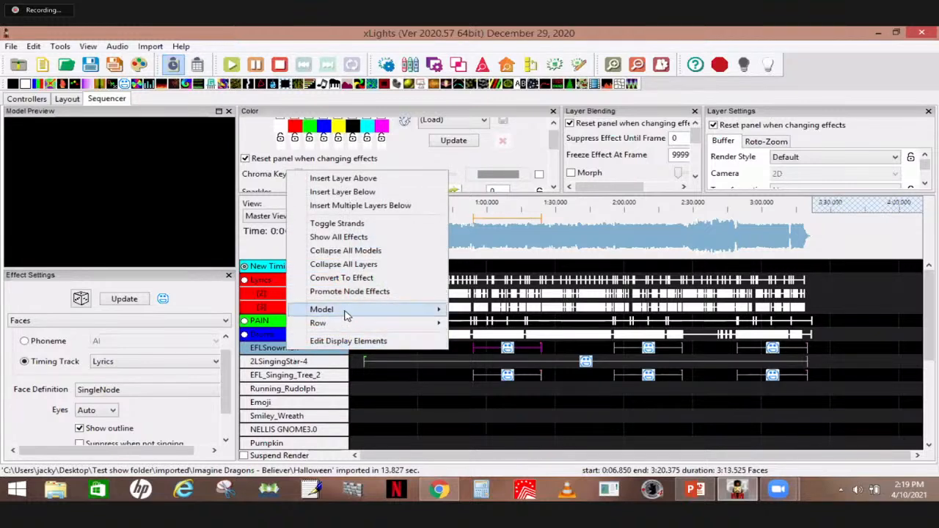
{"action": "mouse_move", "coordinate": [348, 311]}
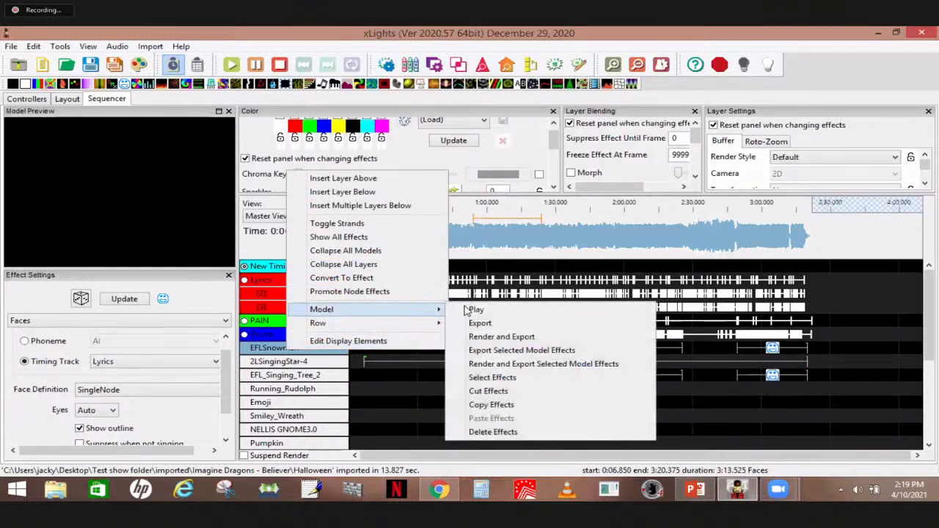
{"action": "left_click", "coordinate": [491, 382]}
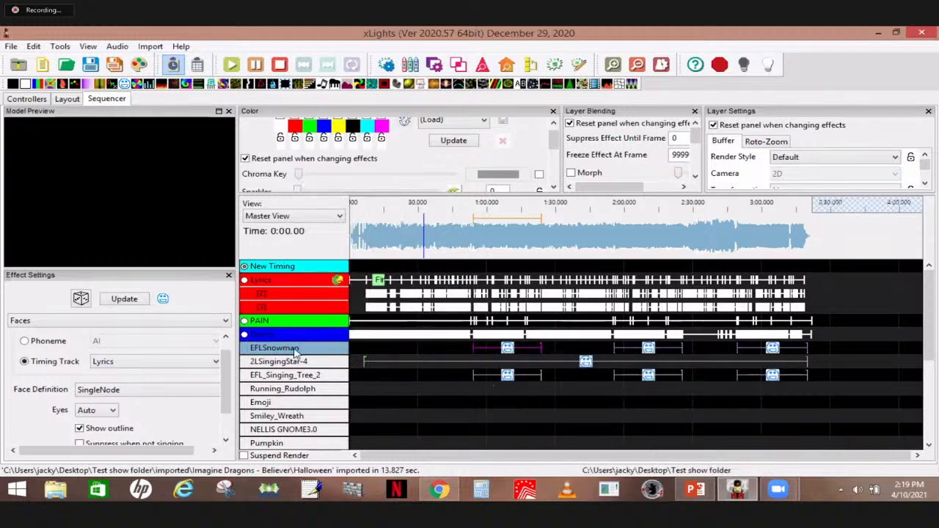
{"action": "right_click", "coordinate": [91, 391]}
{"action": "left_click", "coordinate": [130, 392]}
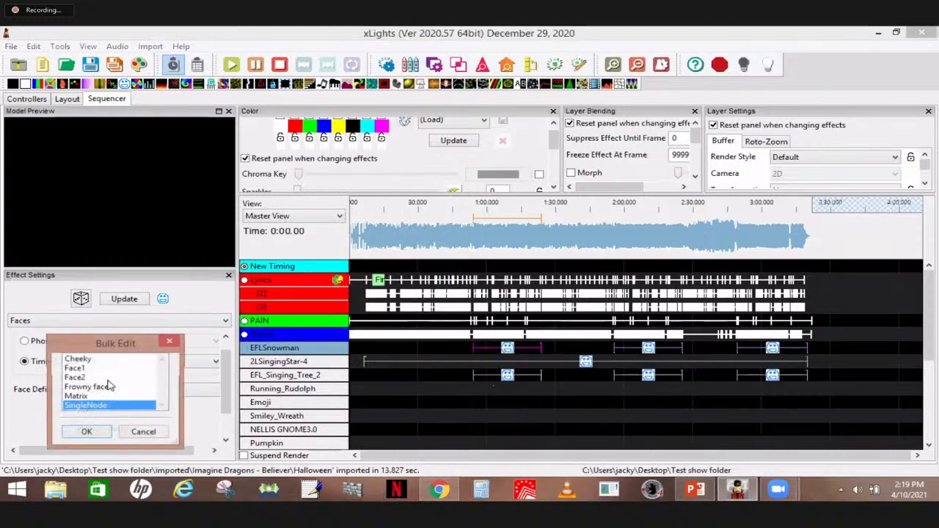
{"action": "left_click", "coordinate": [78, 359]}
{"action": "left_click", "coordinate": [86, 432]}
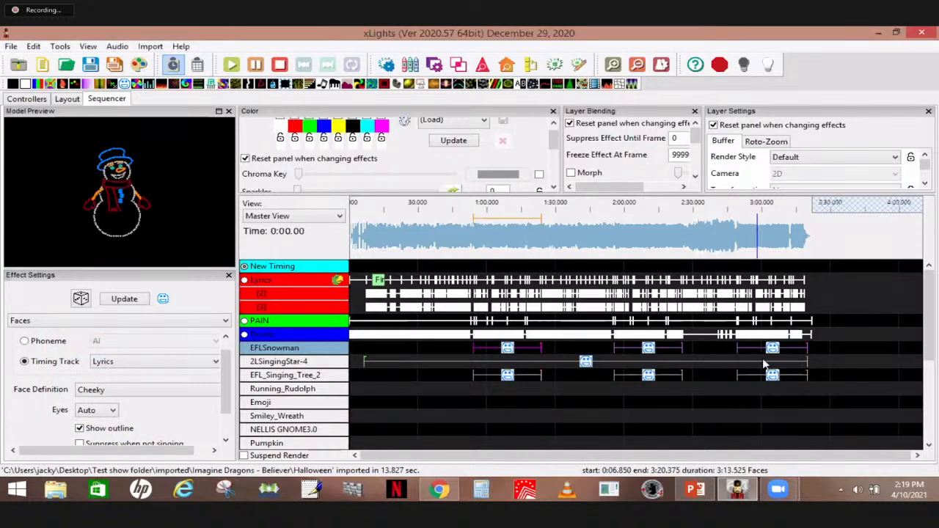
{"action": "left_click", "coordinate": [838, 347]}
{"action": "left_click", "coordinate": [775, 348]}
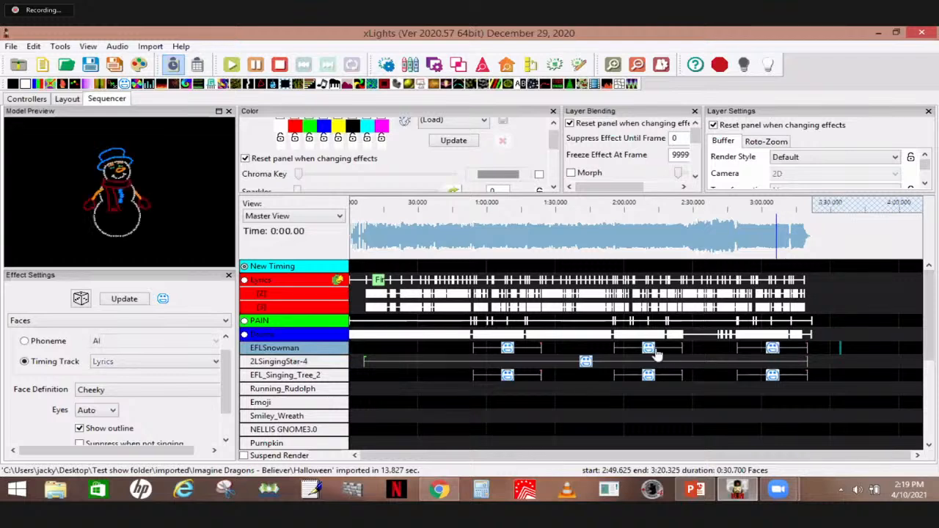
{"action": "left_click", "coordinate": [648, 348]}
{"action": "left_click", "coordinate": [508, 349]}
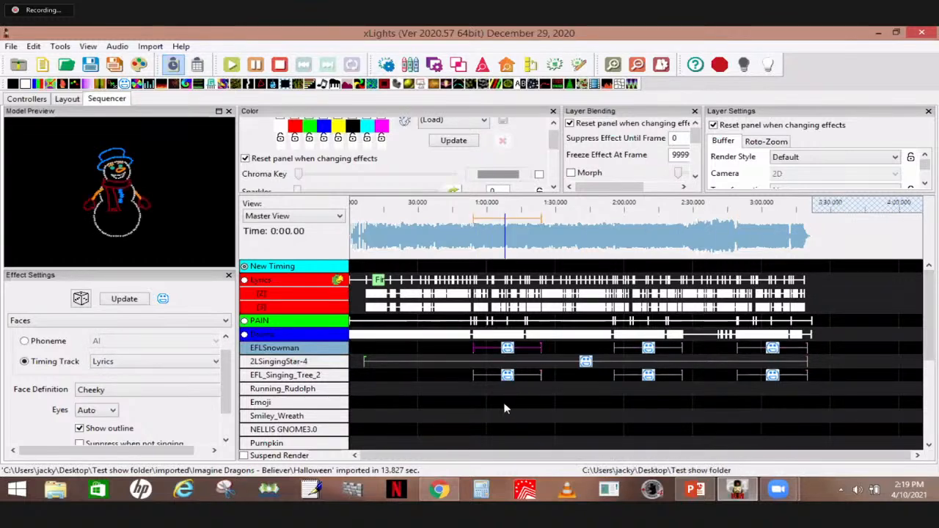
Apply the Blue Star face definition with the Lyrics timing track to the Faces effect on 2LSingingStar-4.
{"action": "left_click", "coordinate": [587, 363]}
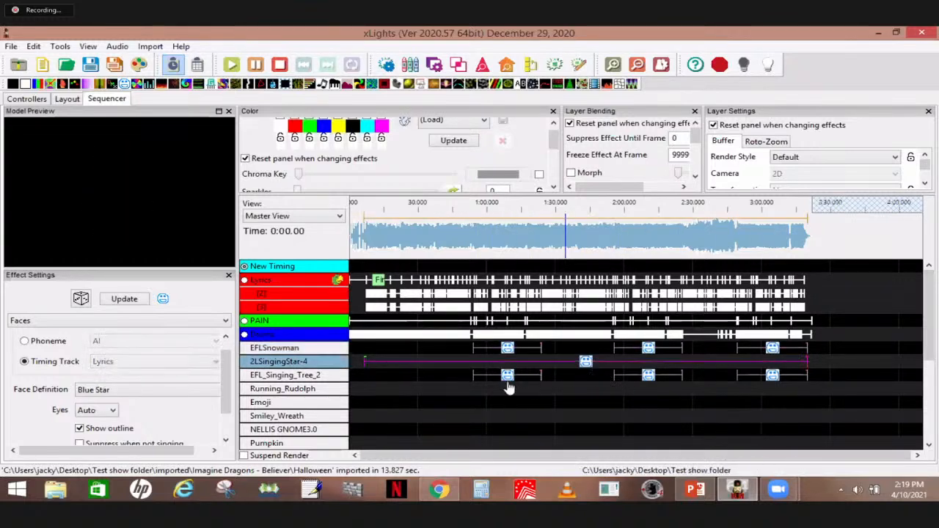
{"action": "left_click", "coordinate": [170, 393]}
{"action": "left_click", "coordinate": [100, 400]}
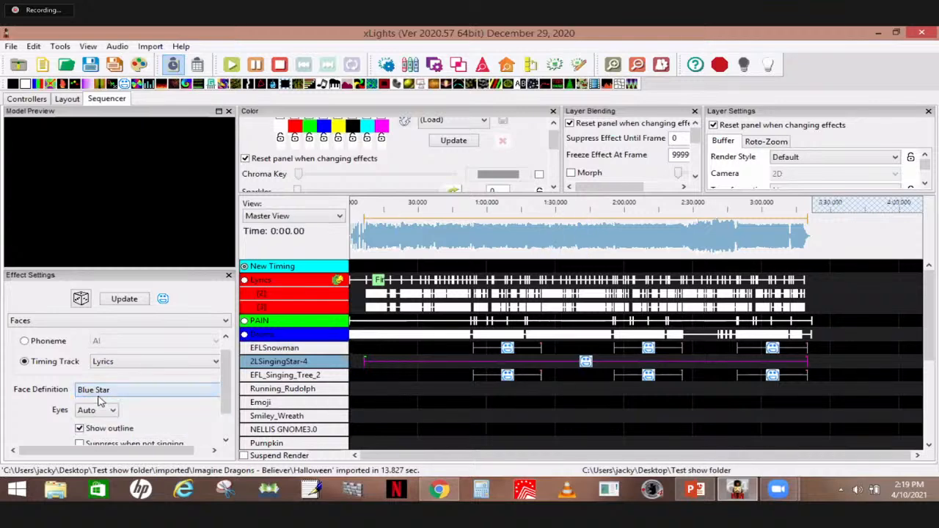
{"action": "left_click", "coordinate": [24, 341]}
{"action": "left_click", "coordinate": [24, 362]}
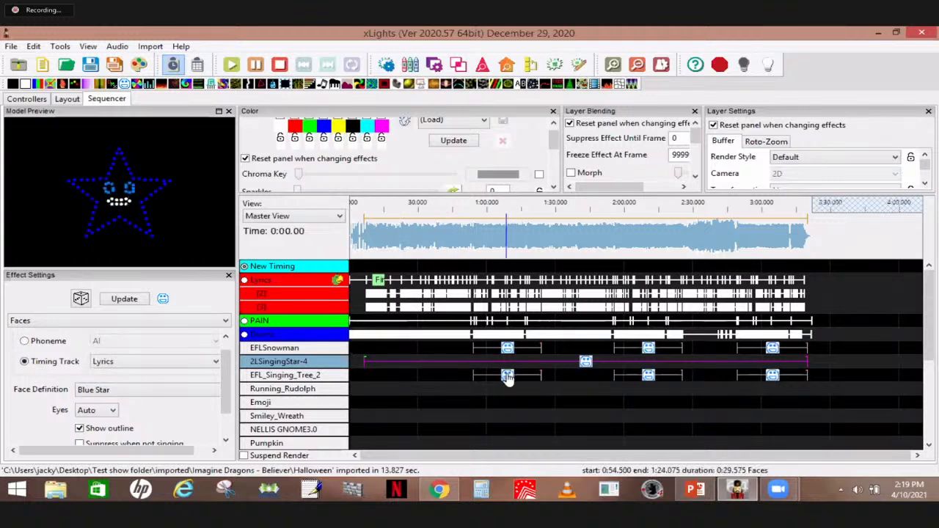
Select all EFL_Singing_Tree_2 effects and bulk edit their face definition to Jackolantern.
{"action": "left_click", "coordinate": [425, 375]}
{"action": "mouse_move", "coordinate": [390, 375]}
{"action": "left_mouse_down"}
{"action": "mouse_move", "coordinate": [640, 393]}
{"action": "mouse_move", "coordinate": [744, 393]}
{"action": "mouse_move", "coordinate": [812, 375]}
{"action": "left_mouse_up"}
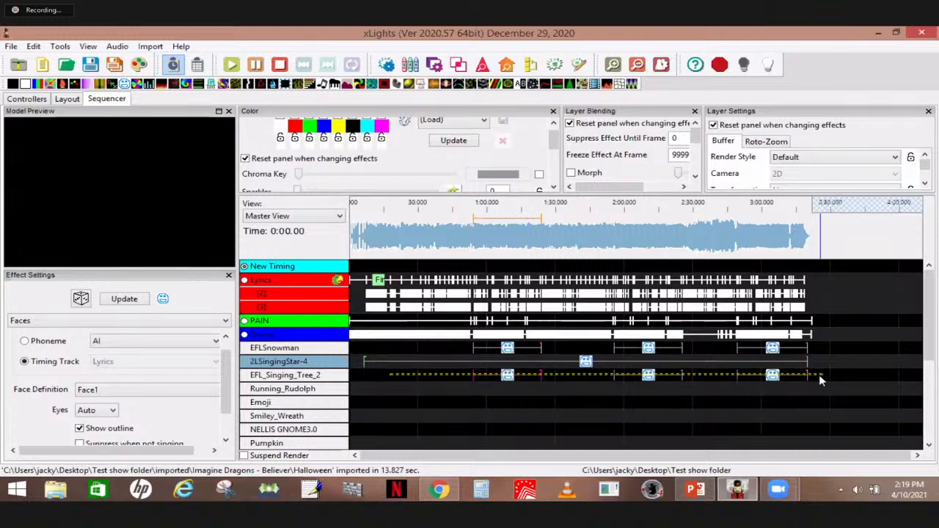
{"action": "right_click", "coordinate": [112, 397]}
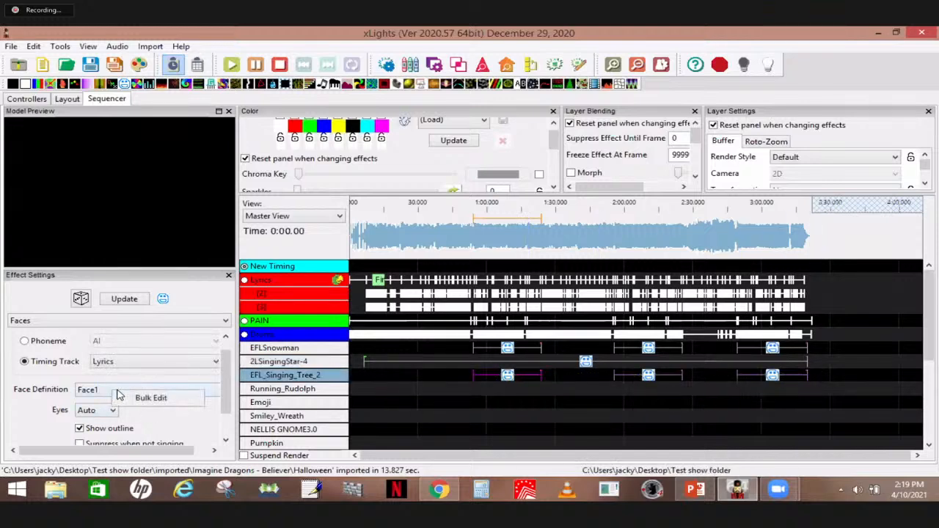
{"action": "left_click", "coordinate": [143, 400]}
{"action": "left_click", "coordinate": [125, 383]}
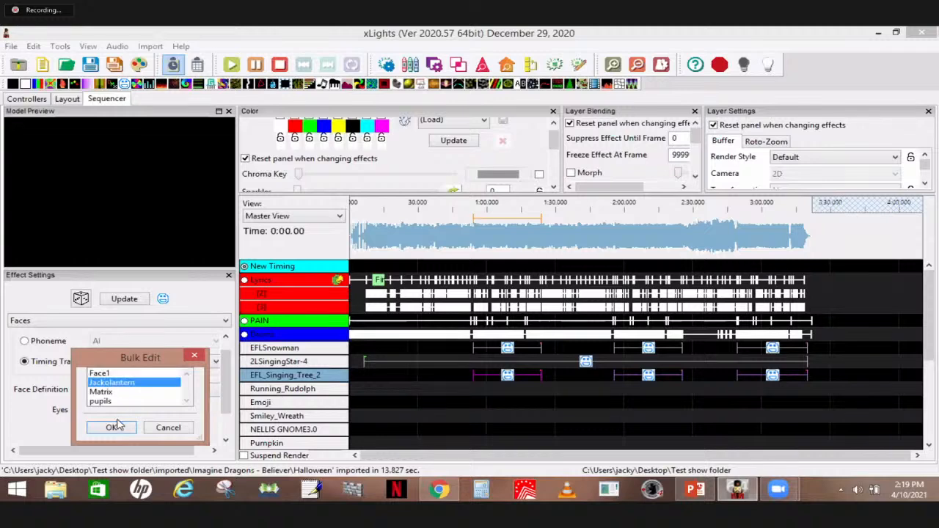
{"action": "left_click", "coordinate": [123, 431]}
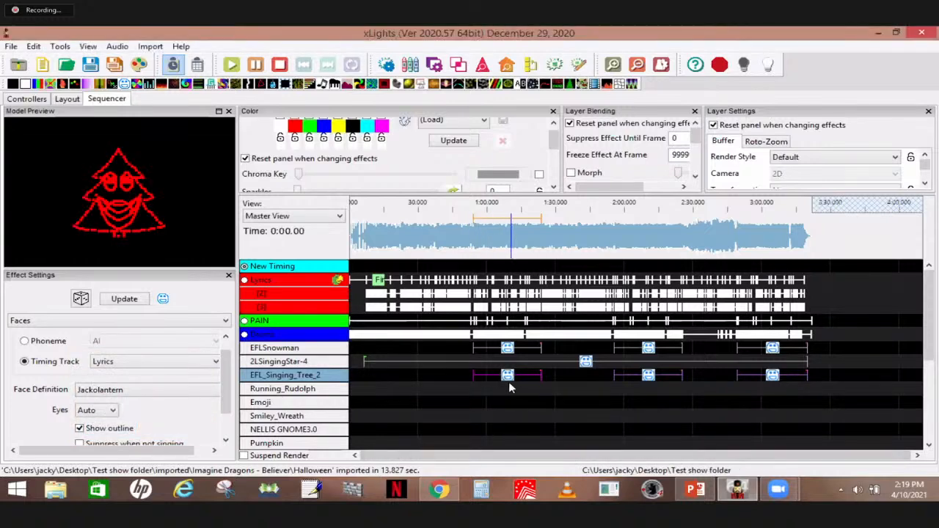
Bulk edit the face definition of the selected EFL_Singing_Tree_2 effects to Face1.
{"action": "right_click", "coordinate": [110, 394]}
{"action": "left_click", "coordinate": [130, 398]}
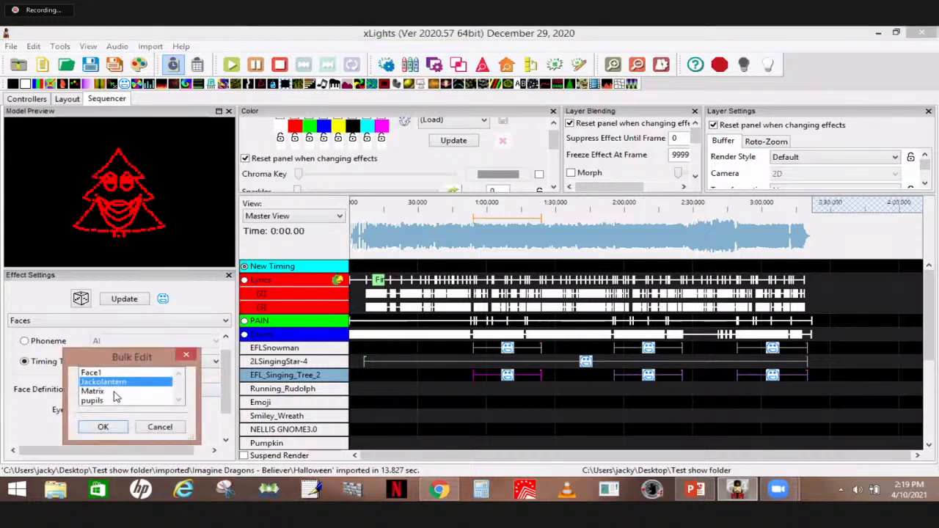
{"action": "left_click", "coordinate": [91, 374]}
{"action": "left_click", "coordinate": [97, 429]}
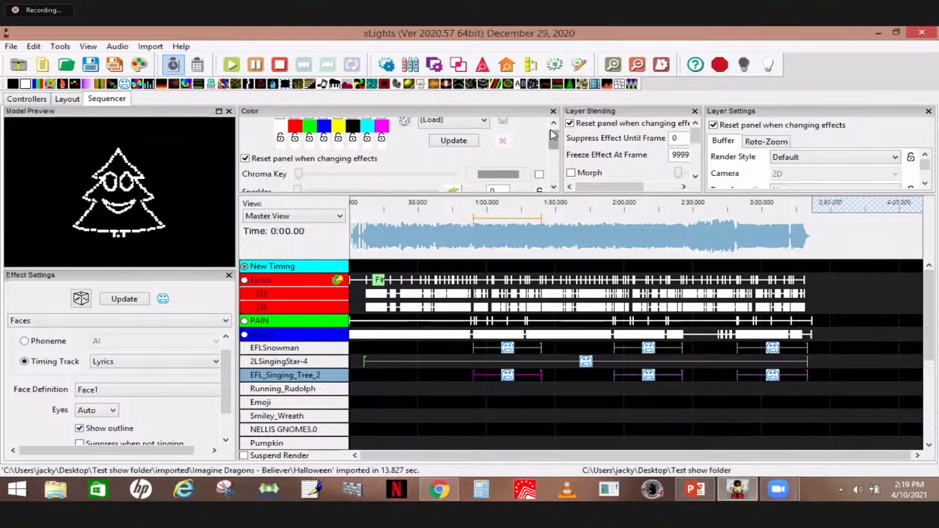
Set the third palette colour to light green and the fourth to green, enabling both for the first EFL_Singing_Tree_2 effect.
{"action": "scroll", "coordinate": [316, 135], "scroll_direction": "up", "scroll_amount": 1}
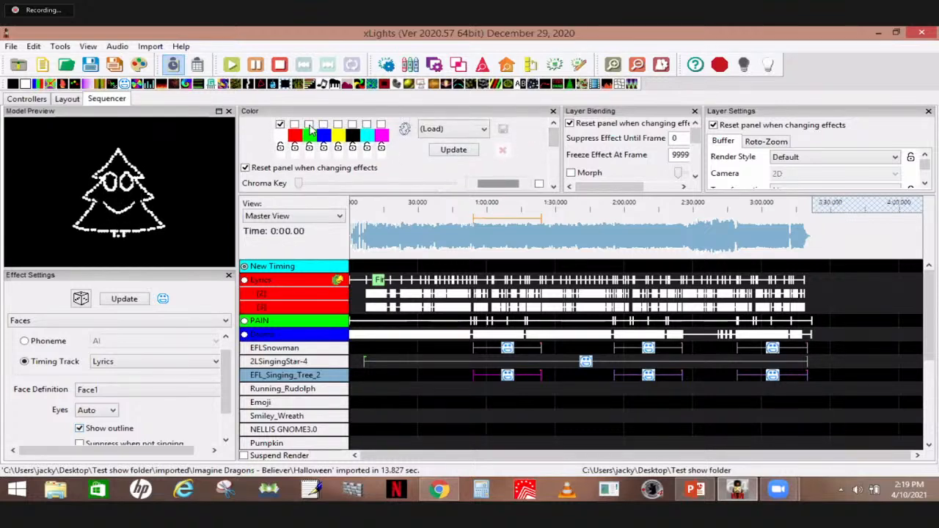
{"action": "left_click", "coordinate": [309, 124]}
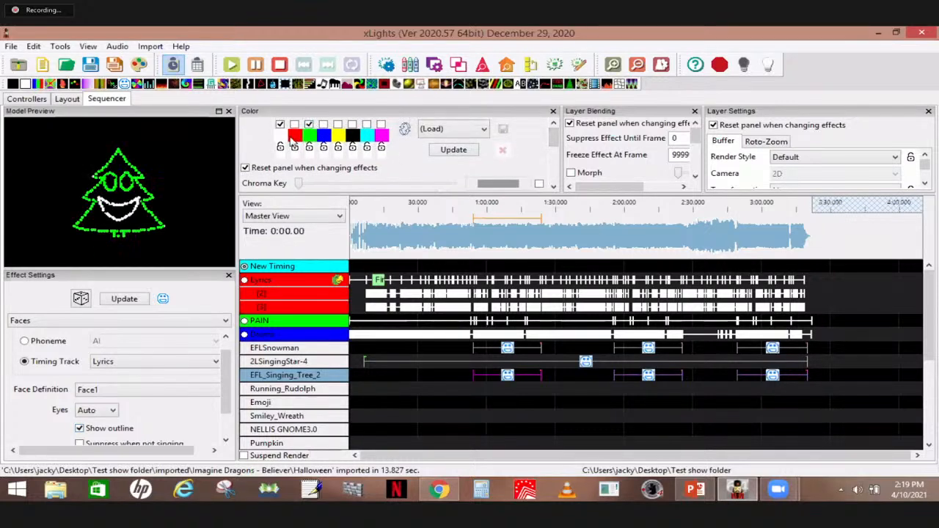
{"action": "left_click", "coordinate": [323, 132]}
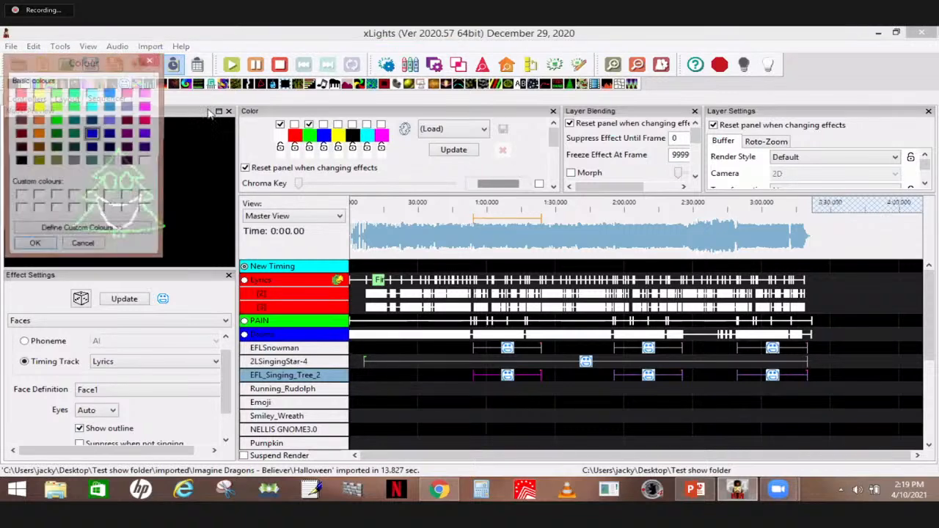
{"action": "left_click", "coordinate": [56, 121]}
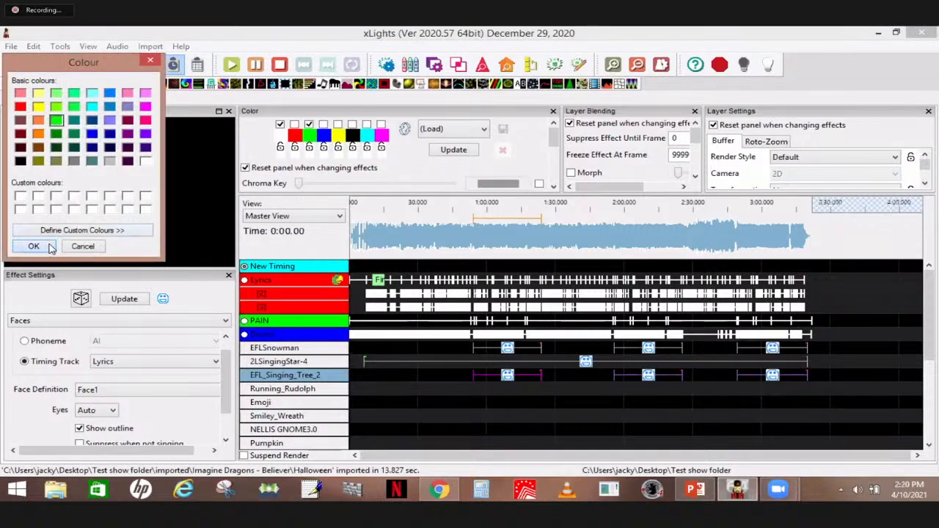
{"action": "left_click", "coordinate": [34, 247]}
{"action": "left_click", "coordinate": [311, 134]}
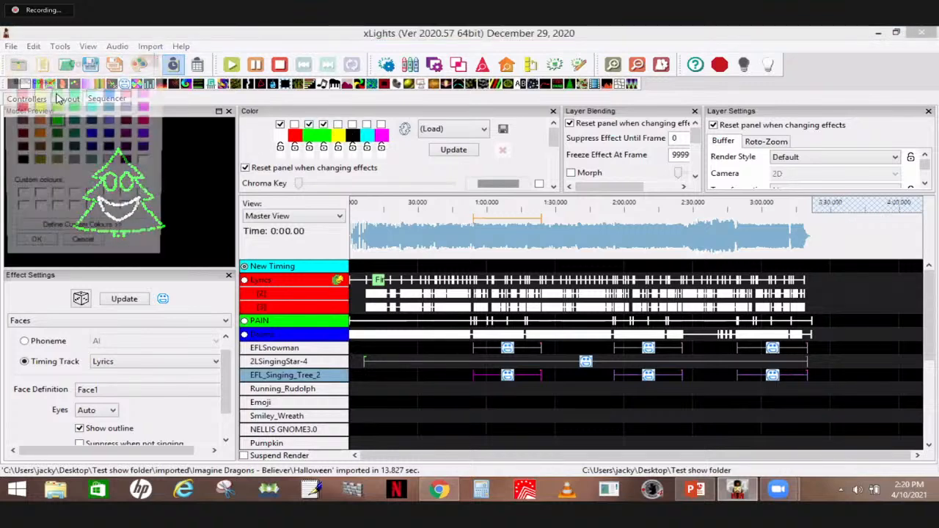
{"action": "left_click", "coordinate": [34, 248]}
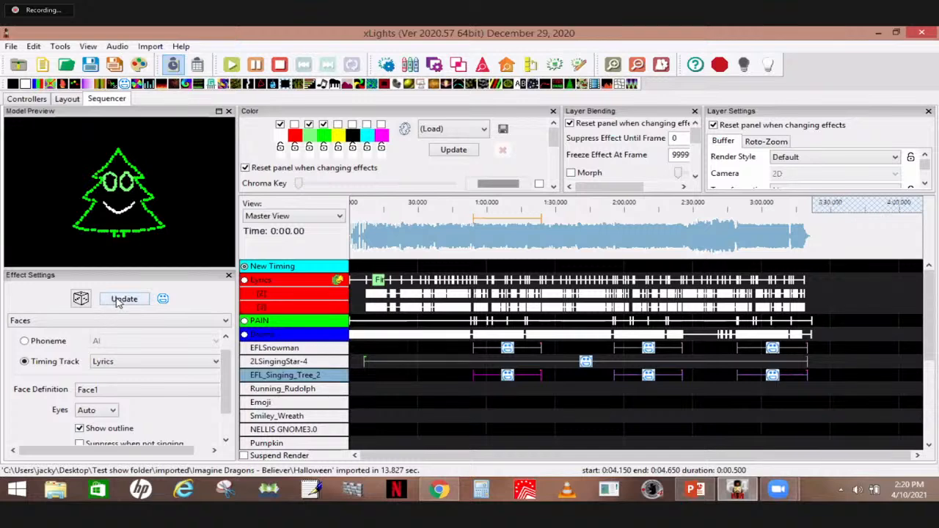
Compare the EFL_Singing_Tree_2 effects, then select all three and update them with the first effect's green palette.
{"action": "left_click", "coordinate": [648, 376]}
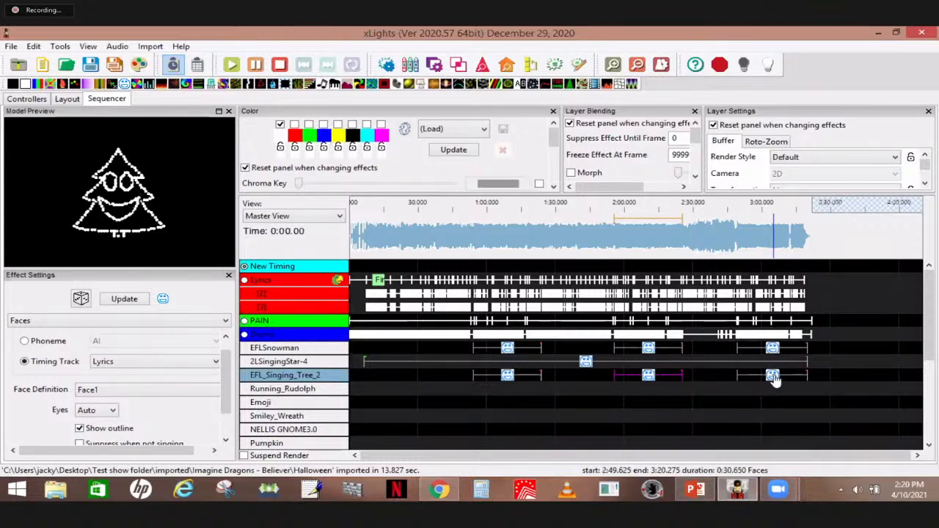
{"action": "left_click", "coordinate": [506, 378]}
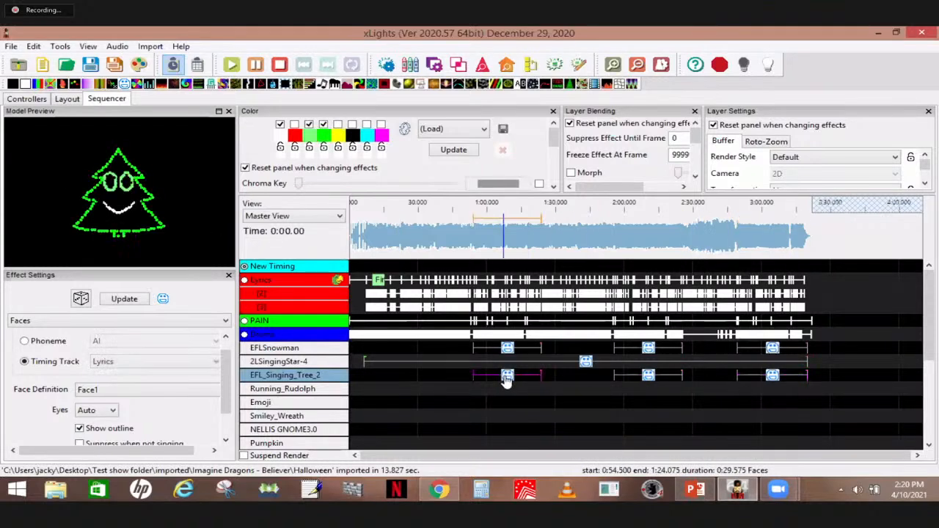
{"action": "left_click_drag", "start_coordinate": [444, 374], "coordinate": [827, 378]}
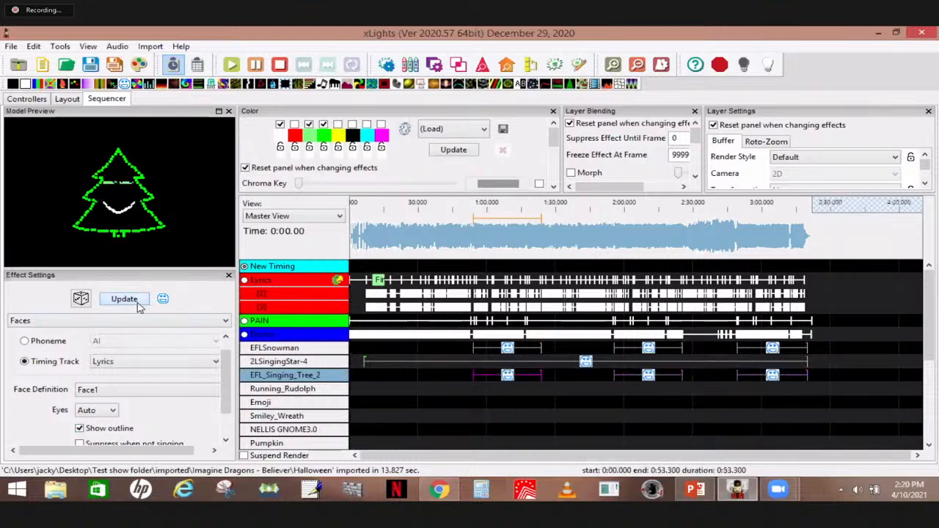
{"action": "left_click", "coordinate": [631, 400]}
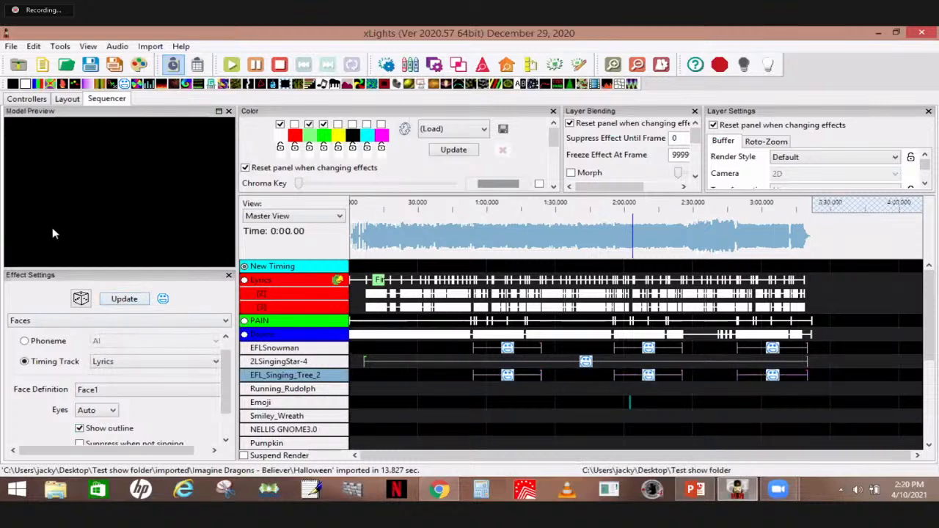
Change the fifth palette colour to orange and enable it for the second EFL_Singing_Tree_2 effect.
{"action": "left_click", "coordinate": [648, 375]}
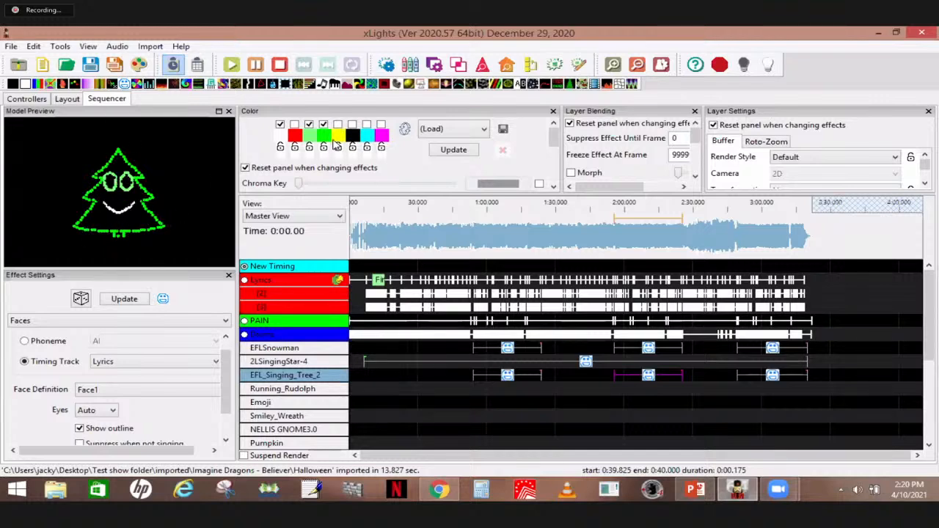
{"action": "left_click", "coordinate": [337, 136]}
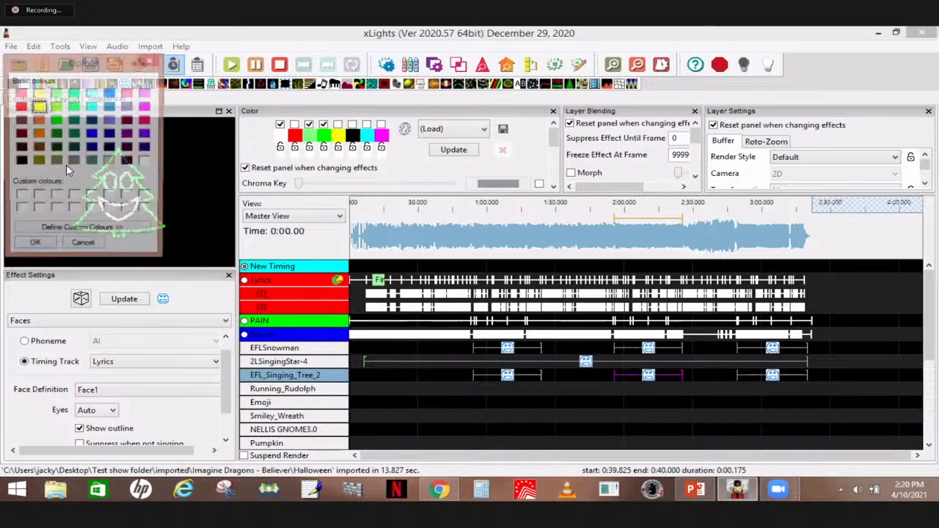
{"action": "left_click", "coordinate": [38, 119]}
{"action": "left_click", "coordinate": [34, 246]}
{"action": "left_click", "coordinate": [338, 124]}
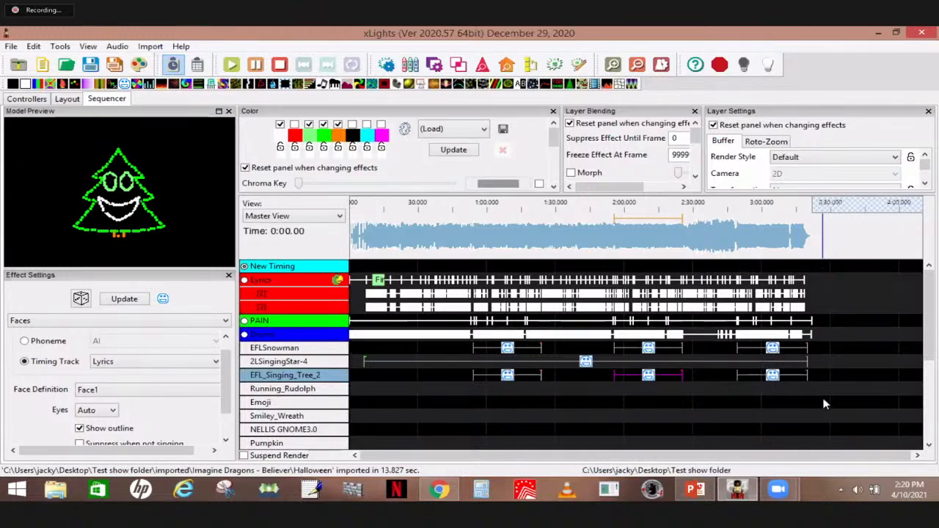
{"action": "left_click", "coordinate": [439, 391]}
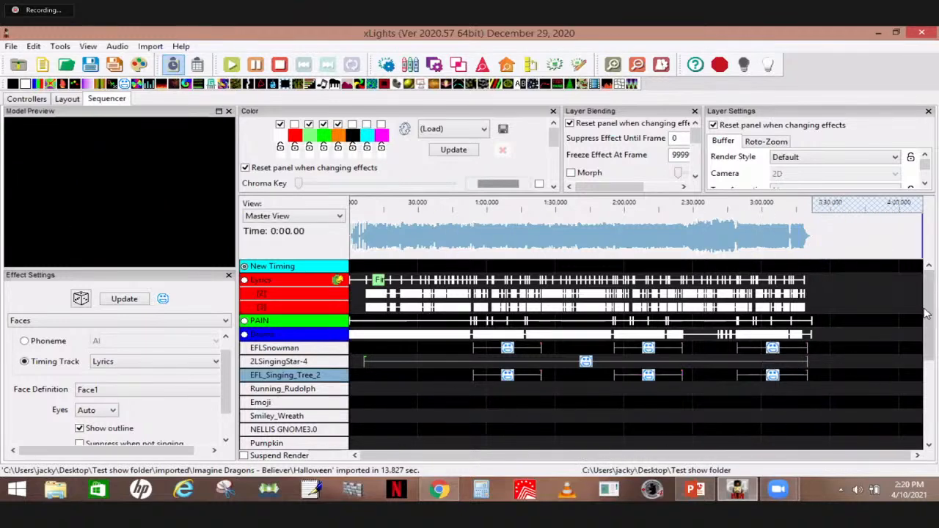
{"action": "mouse_move", "coordinate": [929, 315]}
{"action": "left_mouse_down"}
{"action": "mouse_move", "coordinate": [929, 337]}
{"action": "mouse_move", "coordinate": [929, 316]}
{"action": "left_mouse_up"}
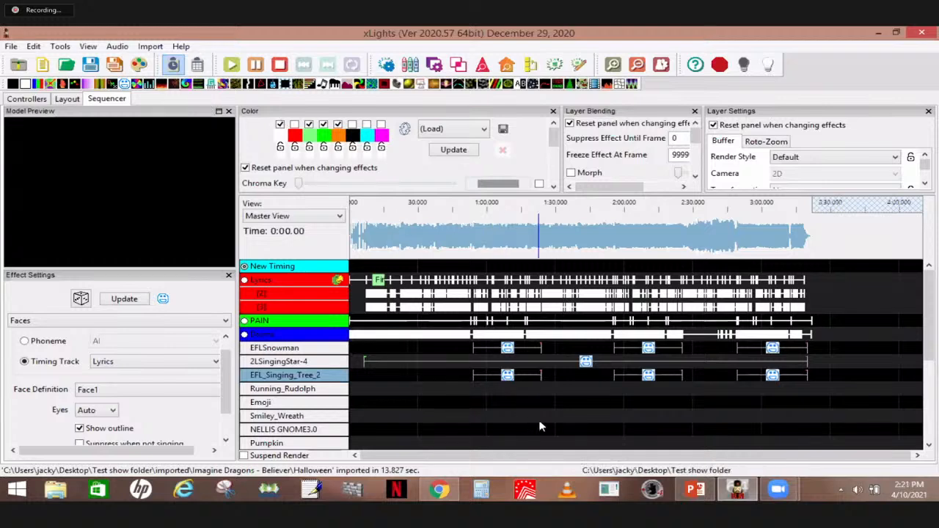
Switch to the PowerPoint slide show and advance to the Wrap Up slide.
{"action": "left_click", "coordinate": [781, 496]}
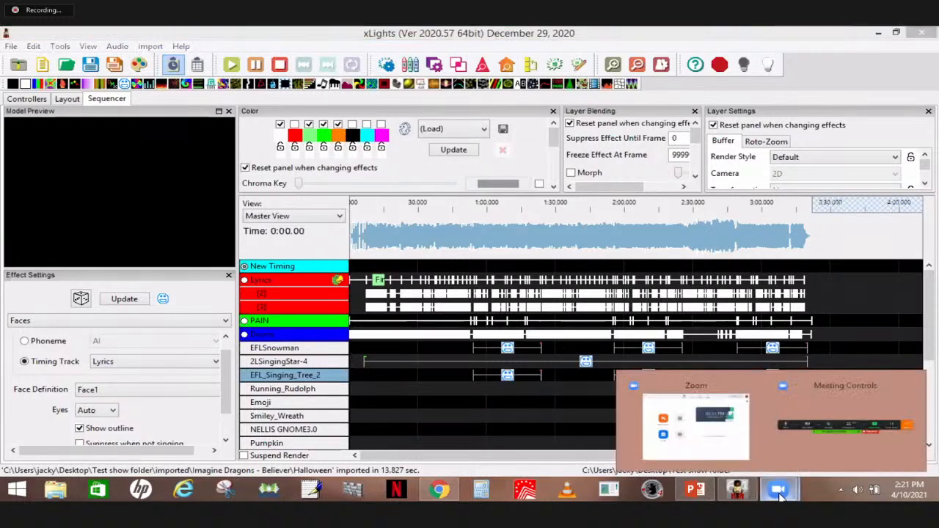
{"action": "left_click", "coordinate": [736, 496]}
{"action": "left_click", "coordinate": [696, 495]}
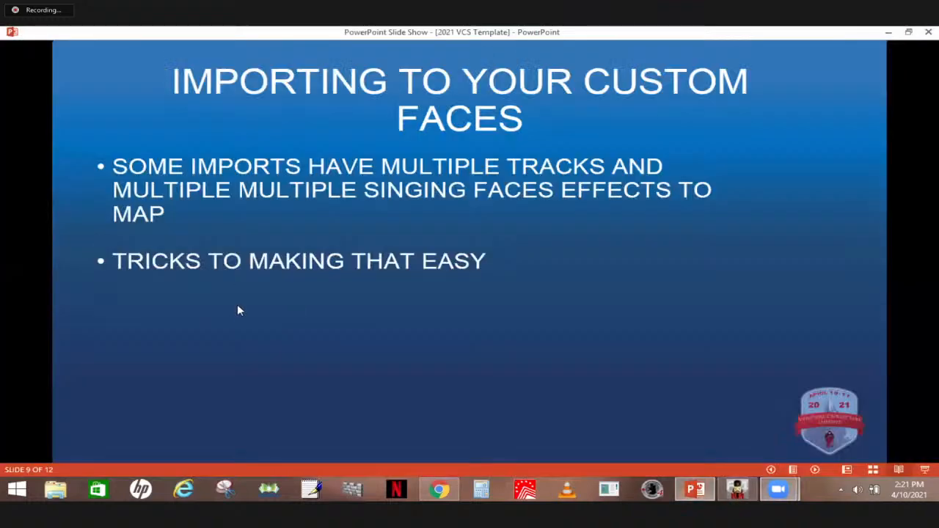
{"action": "left_click", "coordinate": [237, 305]}
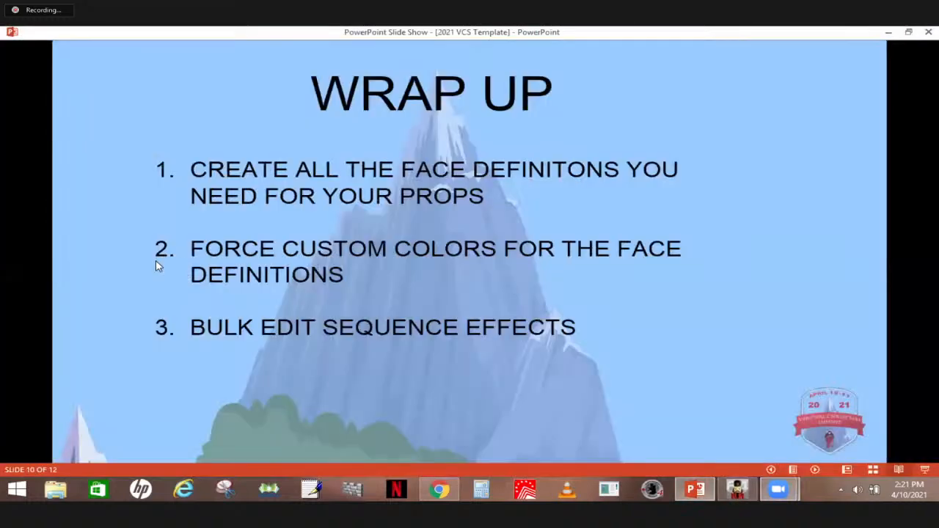
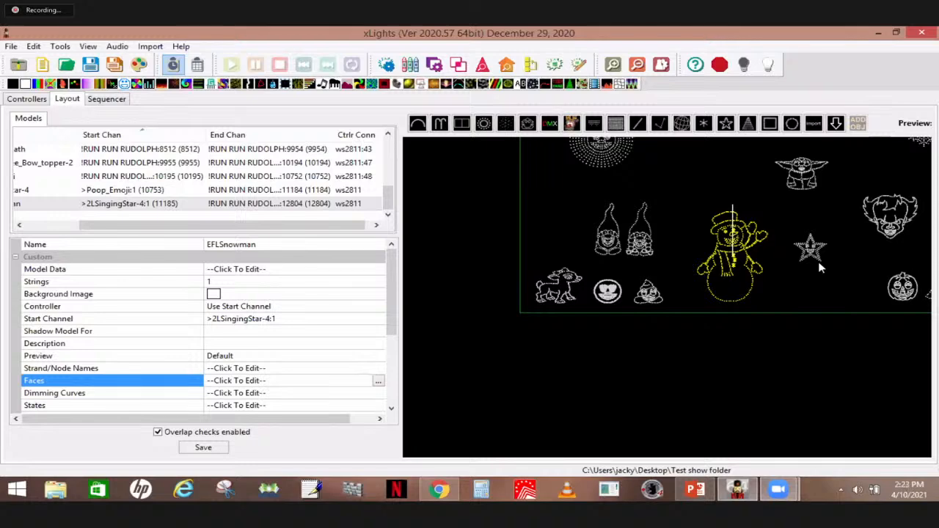
Return to the xLights sequence view and expand 2LSingingStar-4 to show its submodels.
{"action": "left_click", "coordinate": [107, 100]}
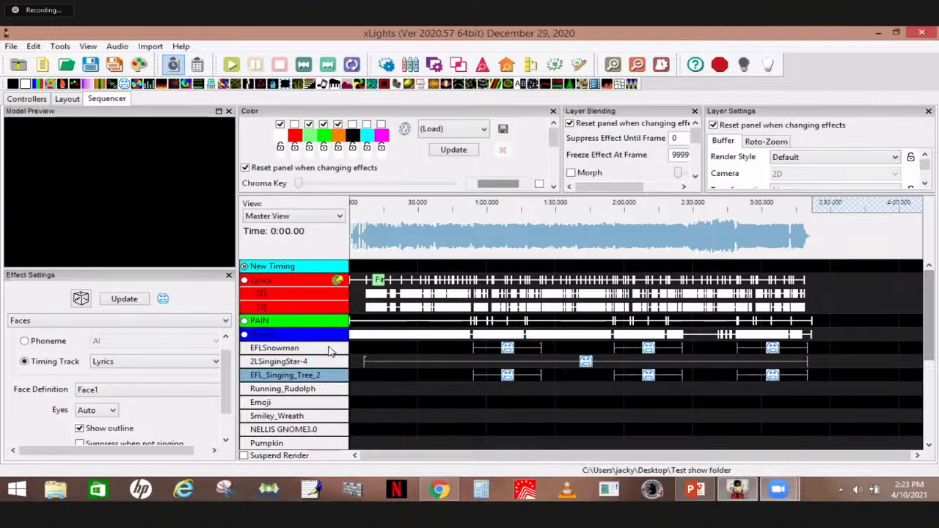
{"action": "left_click", "coordinate": [303, 366]}
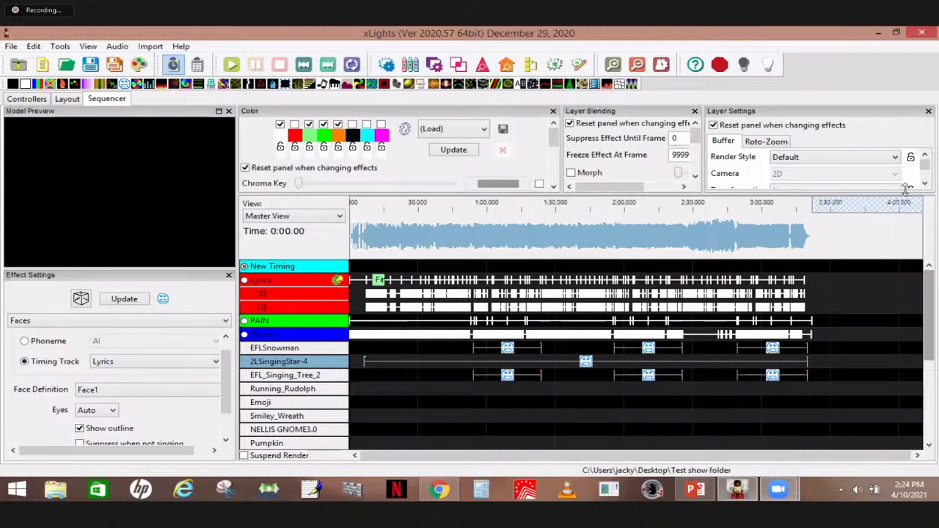
{"action": "left_click_drag", "start_coordinate": [931, 302], "coordinate": [927, 310]}
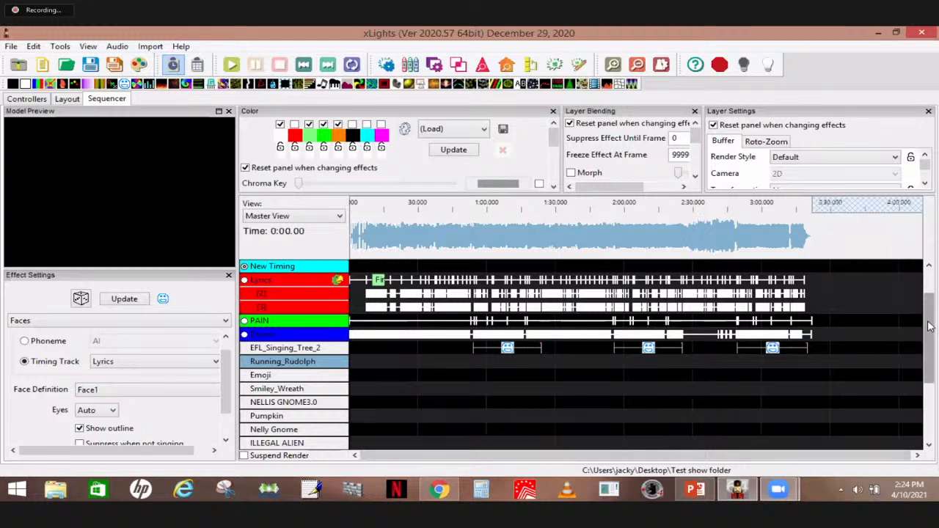
{"action": "left_click_drag", "start_coordinate": [928, 321], "coordinate": [929, 298]}
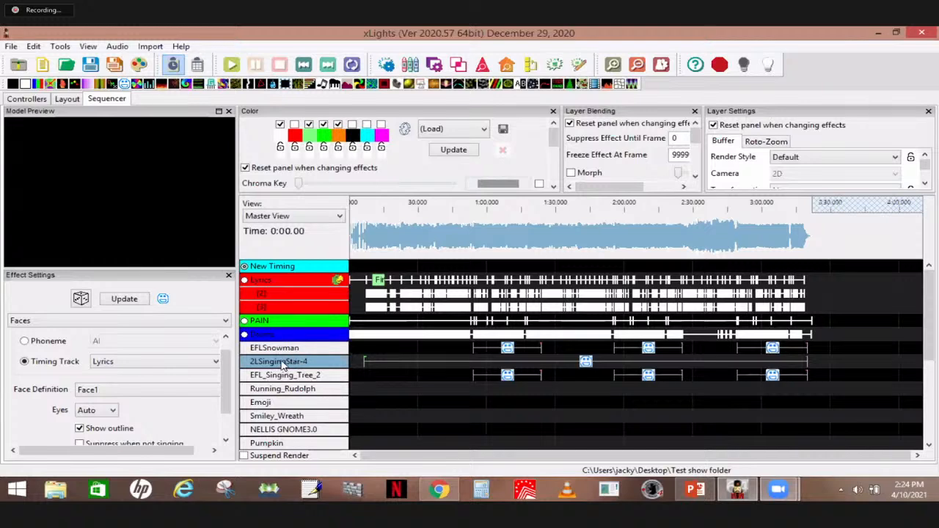
{"action": "double_click", "coordinate": [283, 363]}
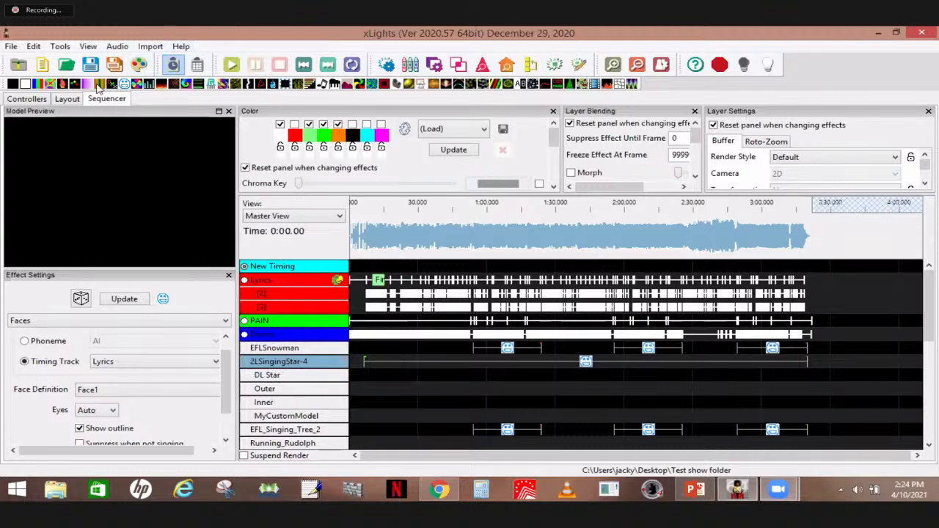
Place an On effect early on the DL Star submodel and shorten the 2LSingingStar-4 Faces effect to start well past it.
{"action": "left_click_drag", "start_coordinate": [24, 86], "coordinate": [394, 376]}
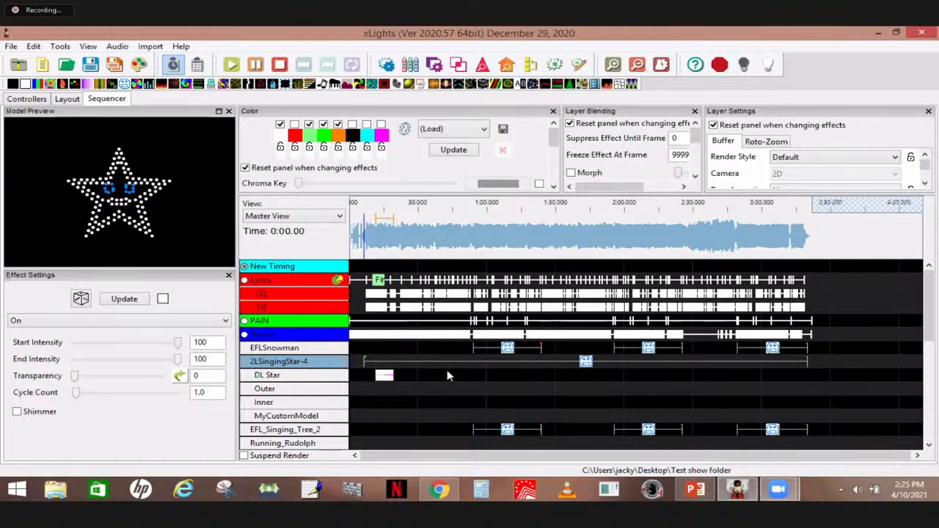
{"action": "left_click", "coordinate": [597, 362]}
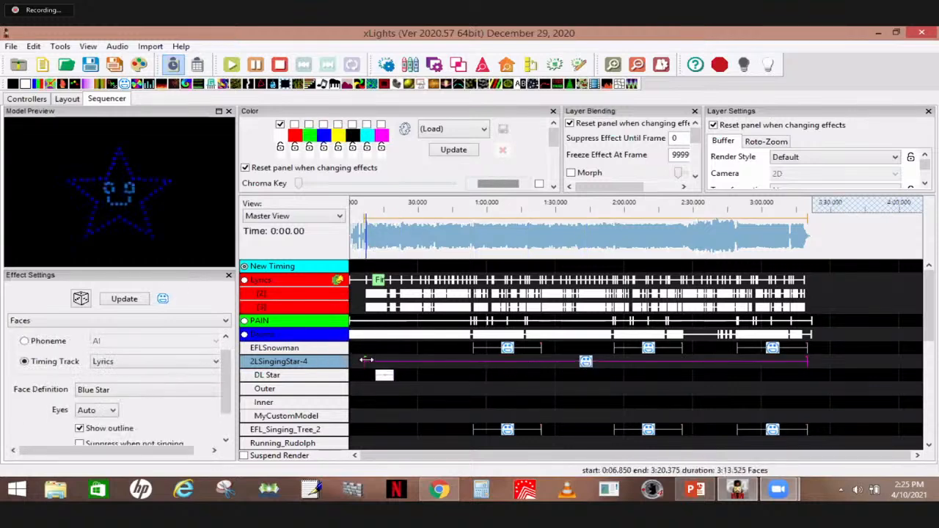
{"action": "left_click_drag", "start_coordinate": [364, 362], "coordinate": [445, 371]}
{"action": "left_click", "coordinate": [381, 375]}
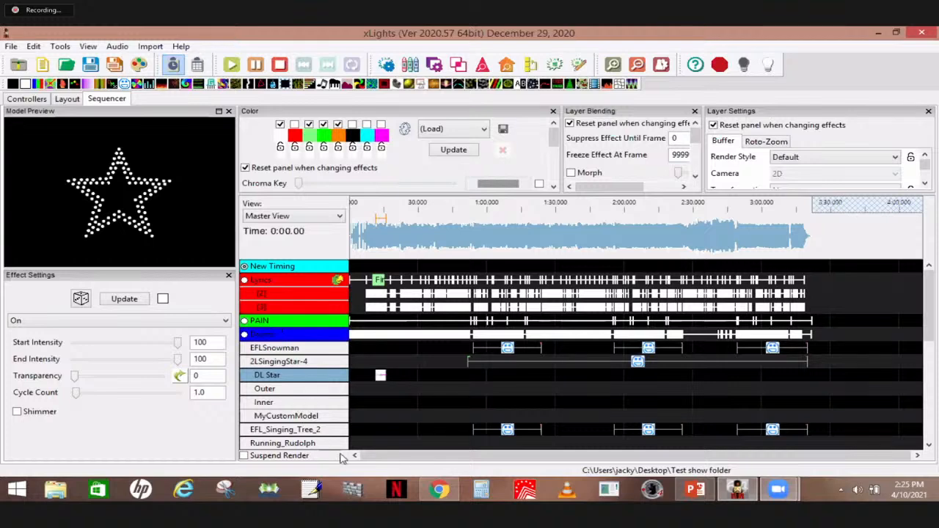
{"action": "left_click_drag", "start_coordinate": [384, 375], "coordinate": [396, 377]}
Extend the start of the 2LSingingStar-4 Faces effect back to overlap the DL Star On effect, and preview both.
{"action": "left_click", "coordinate": [637, 361]}
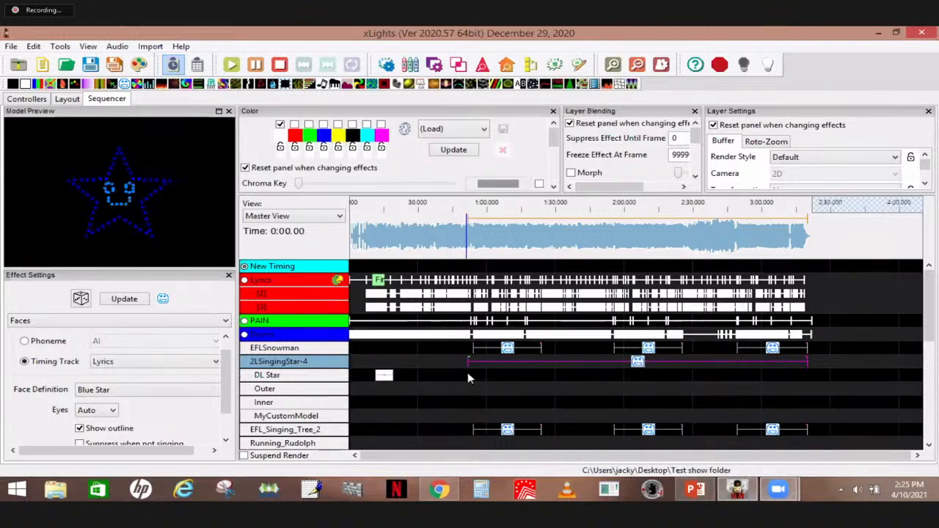
{"action": "left_click_drag", "start_coordinate": [468, 362], "coordinate": [373, 358]}
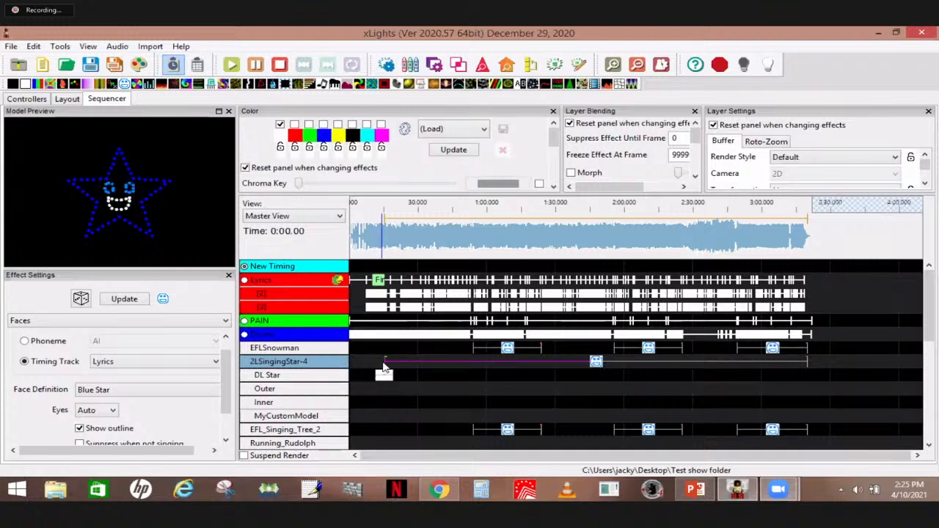
{"action": "left_click_drag", "start_coordinate": [384, 361], "coordinate": [378, 362]}
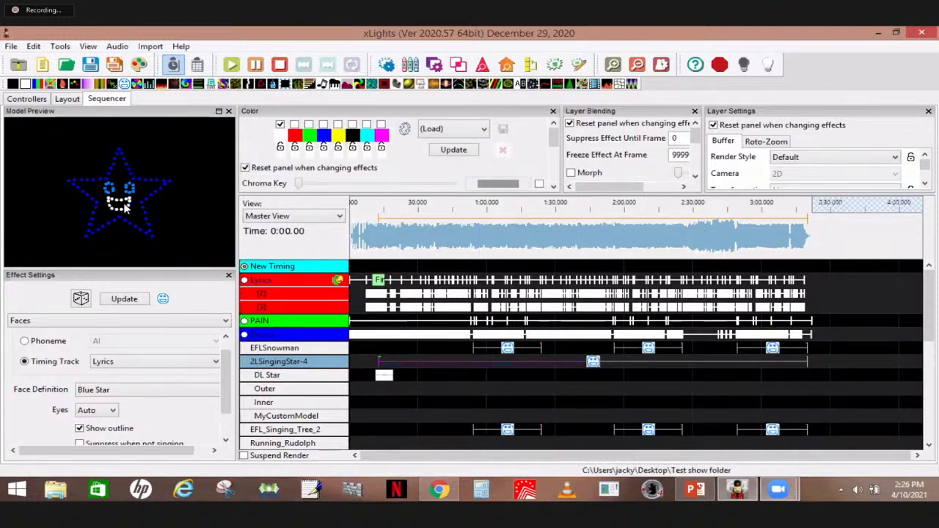
{"action": "left_click", "coordinate": [384, 377]}
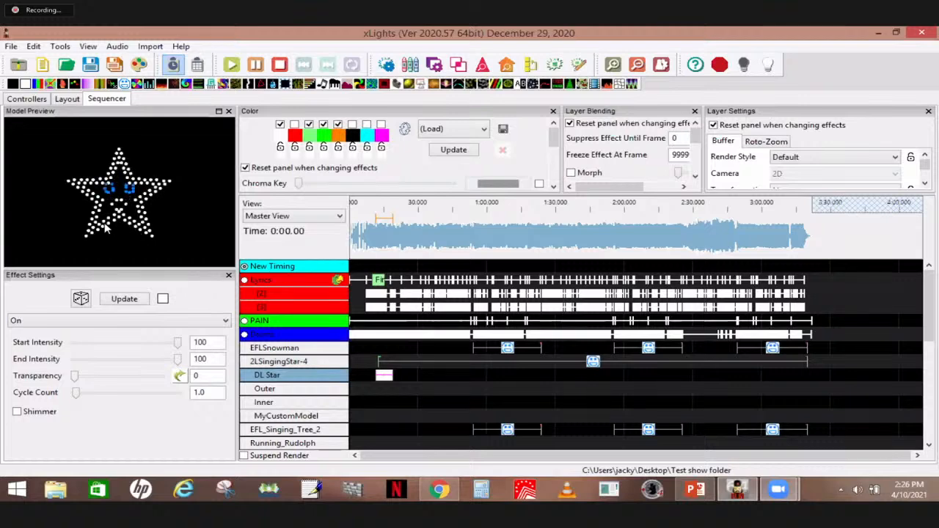
{"action": "left_click", "coordinate": [593, 363]}
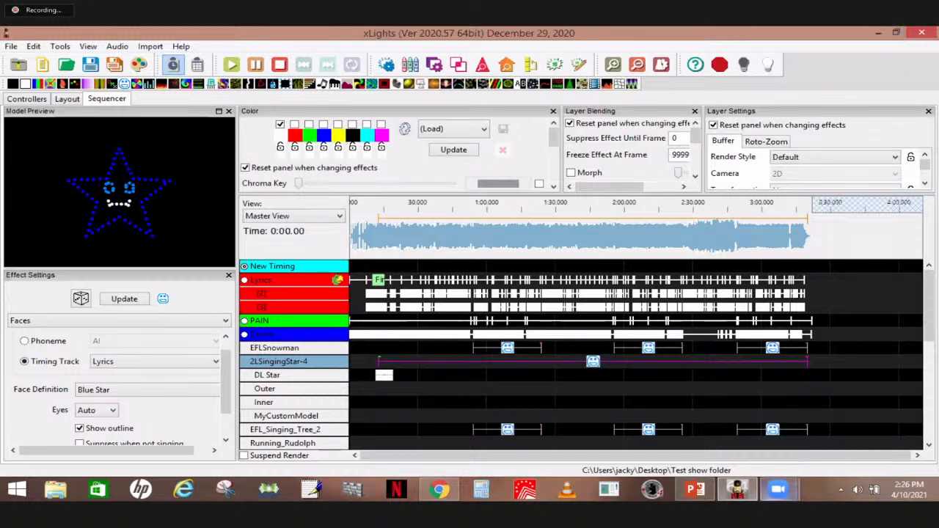
Switch to the PowerPoint slide show and advance from the Questions slide to the closing slide.
{"action": "mouse_move", "coordinate": [738, 496]}
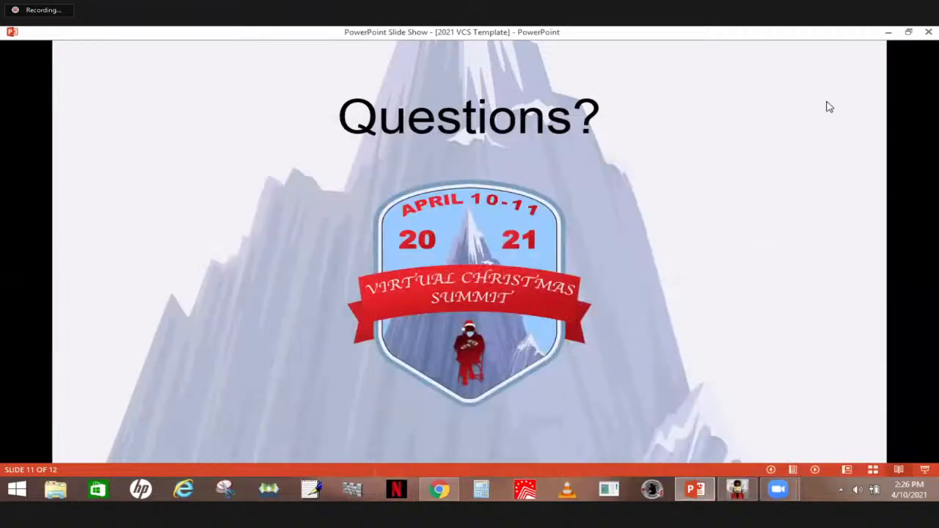
{"action": "left_click", "coordinate": [726, 236]}
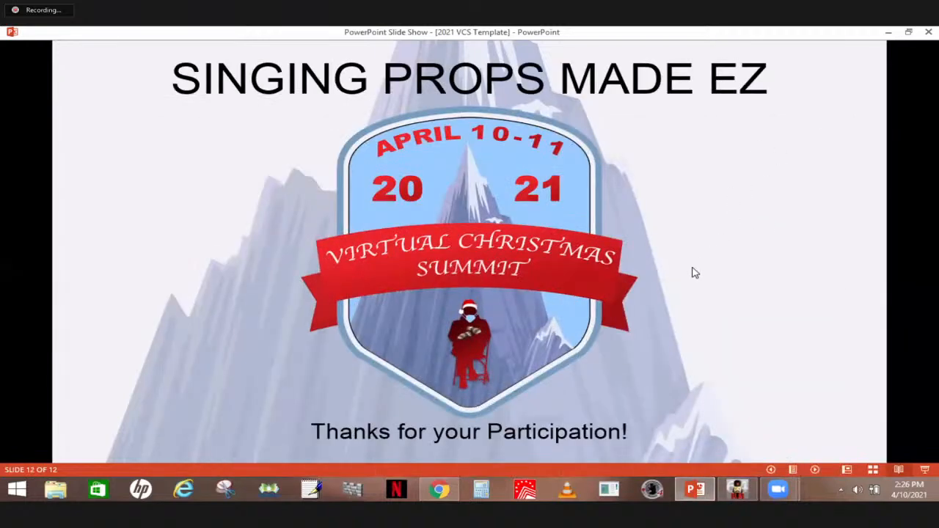